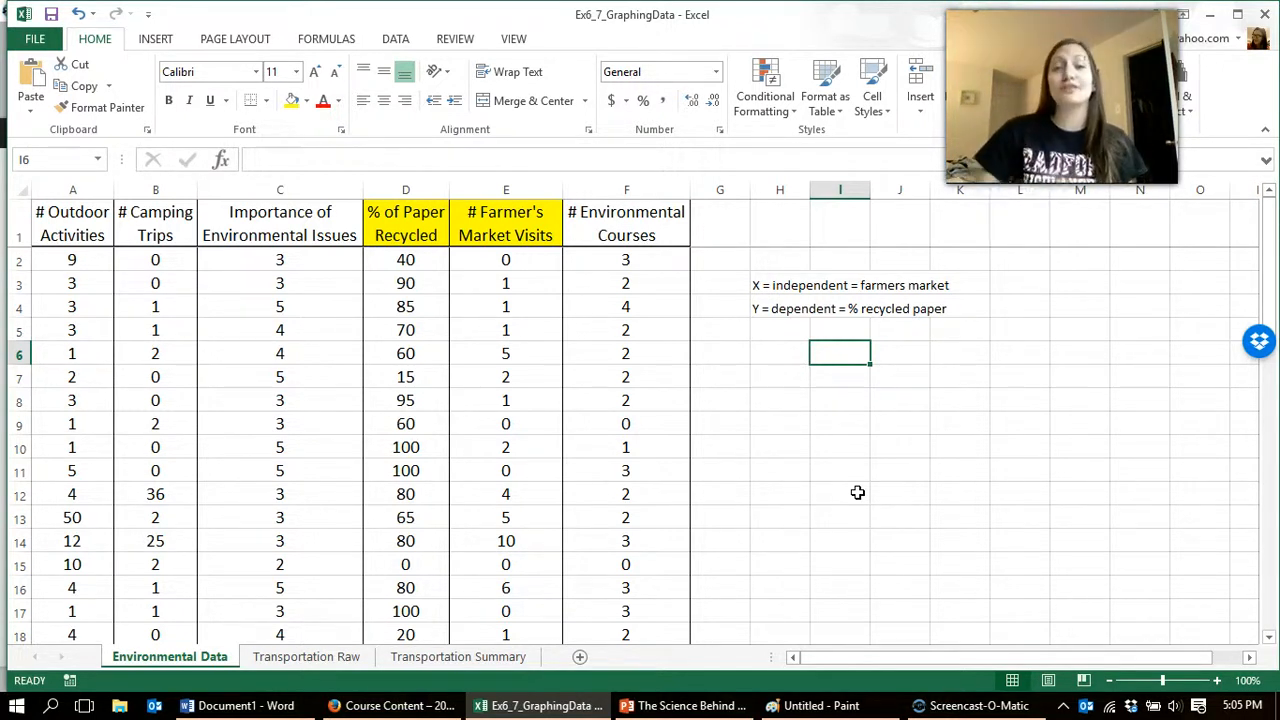
# Step: Copy the % of Paper Recycled and # Farmer's Market Visits columns into a new worksheet, starting at cell A1
pyautogui.click(527, 328)
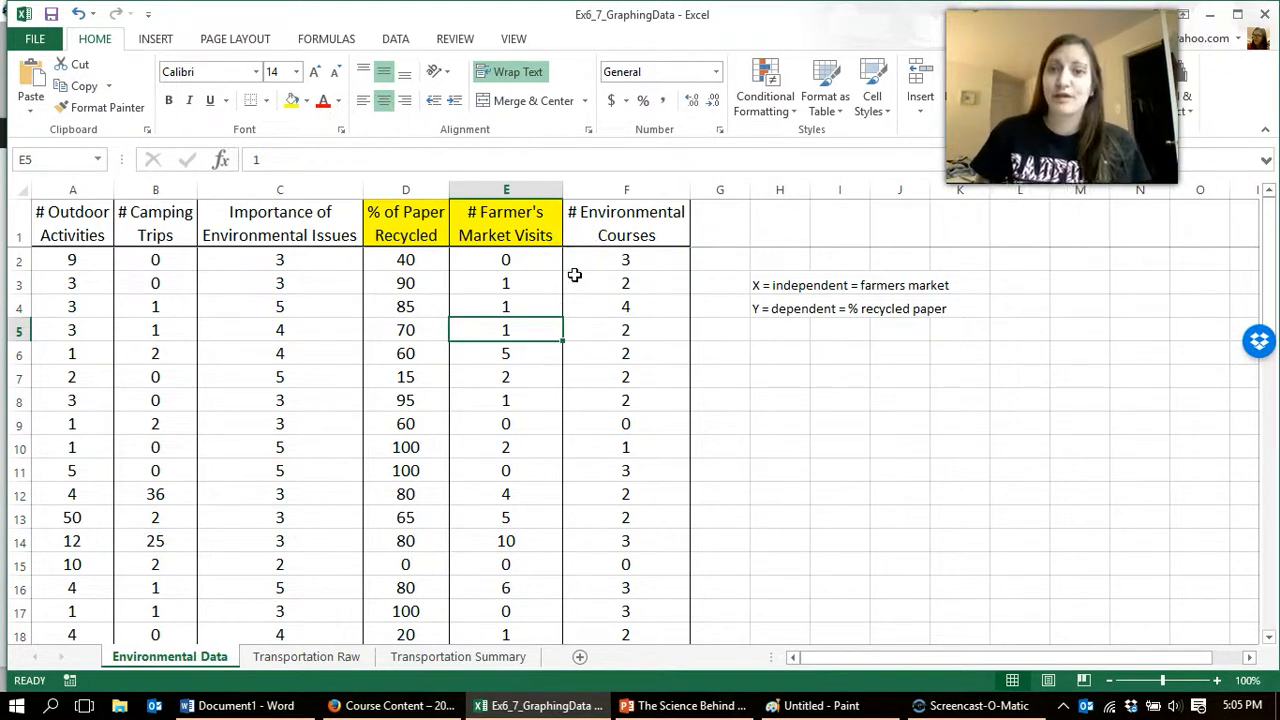
pyautogui.moveTo(500, 189); pyautogui.dragTo(446, 186)
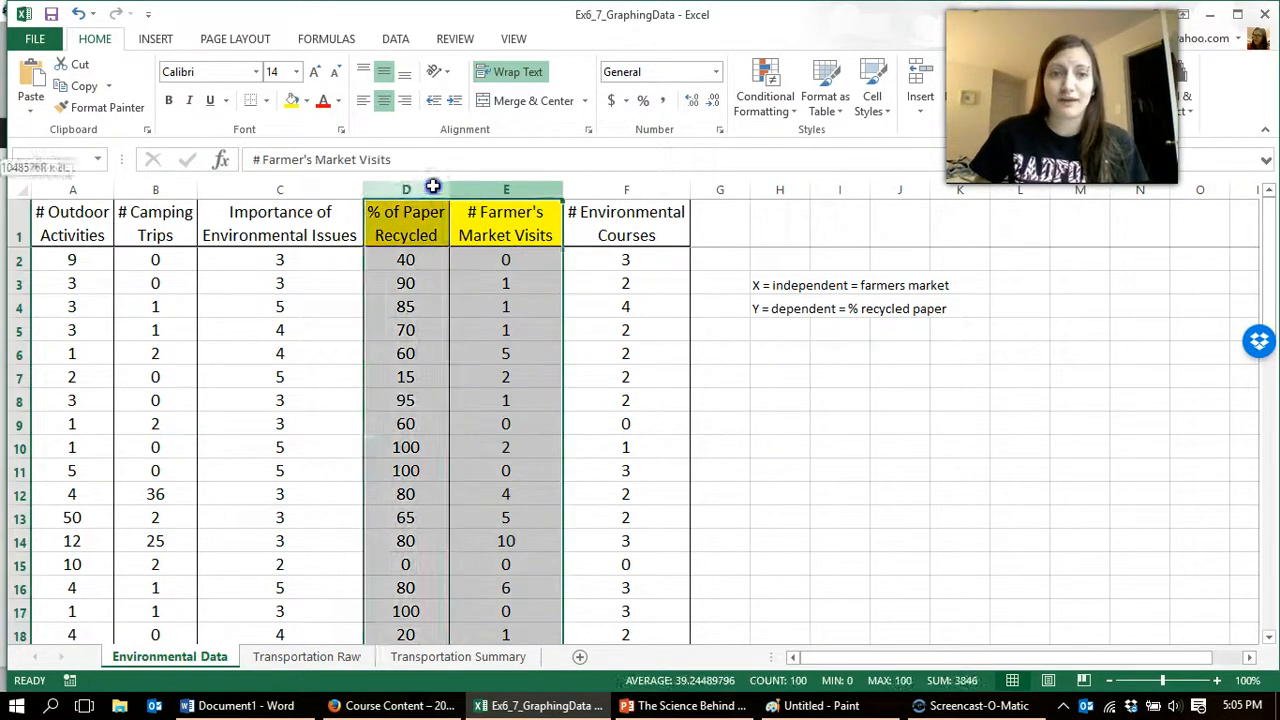
pyautogui.rightClick(424, 189)
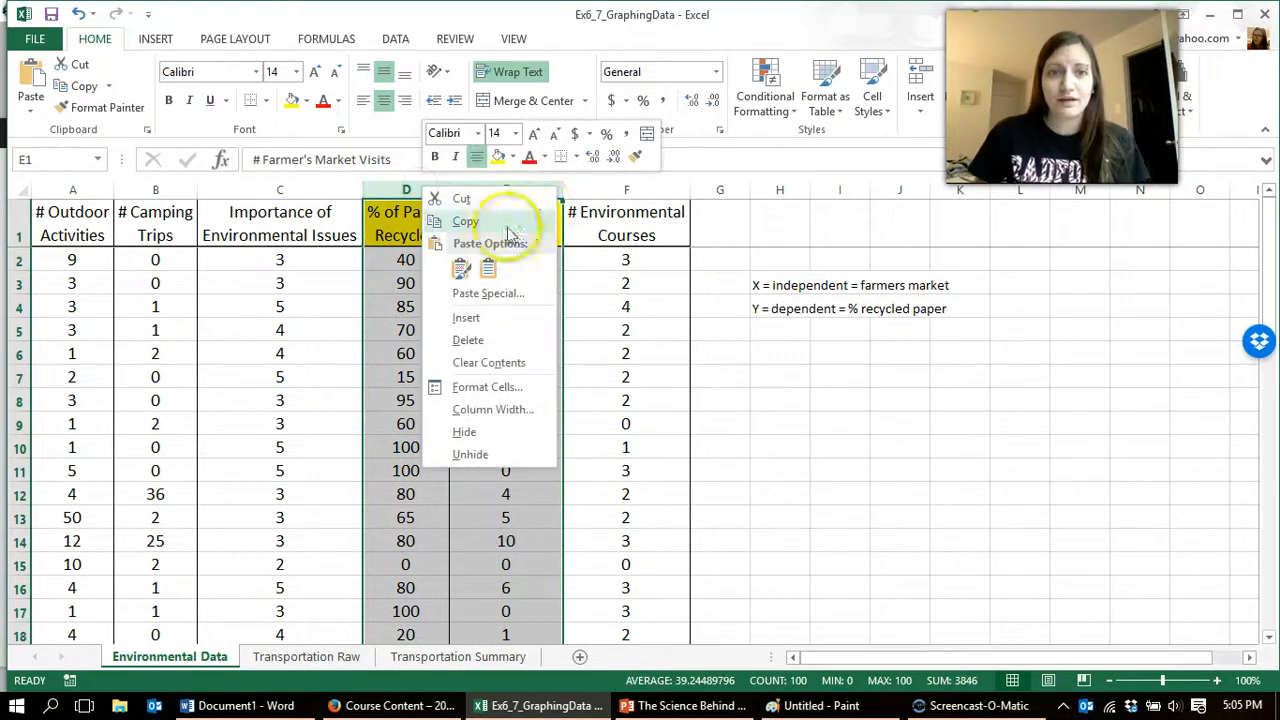
pyautogui.click(472, 220)
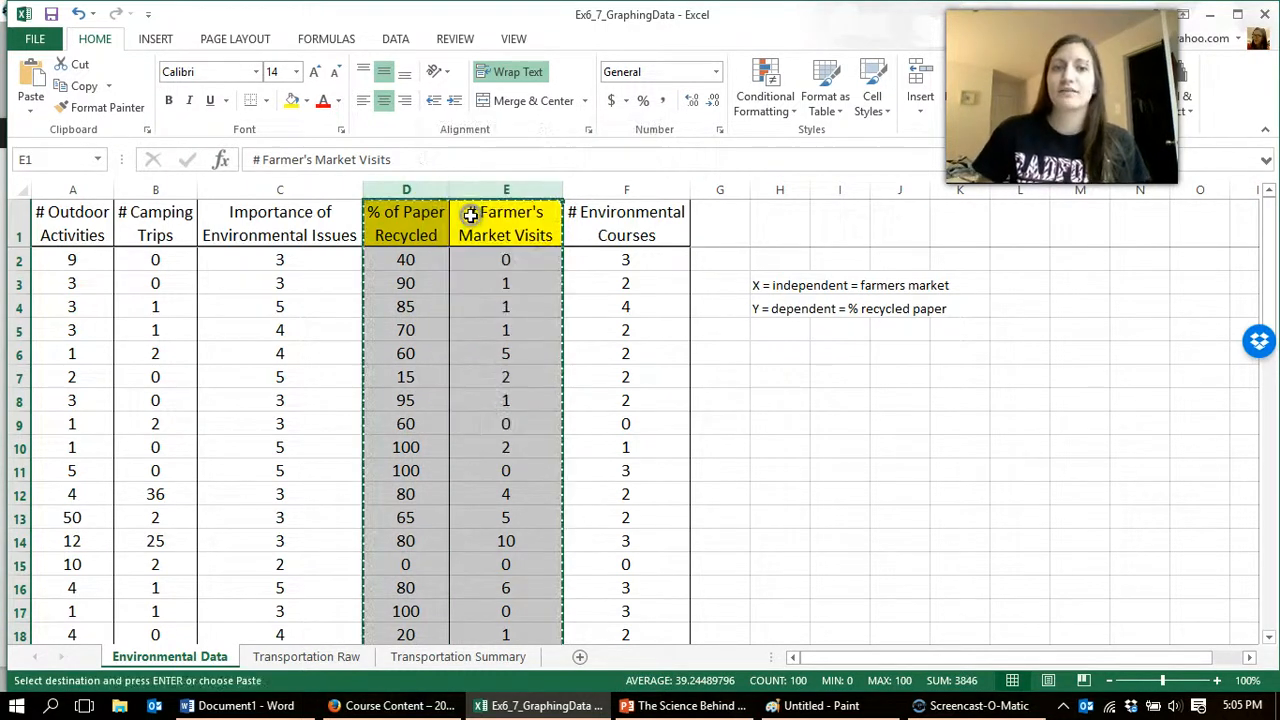
pyautogui.click(578, 657)
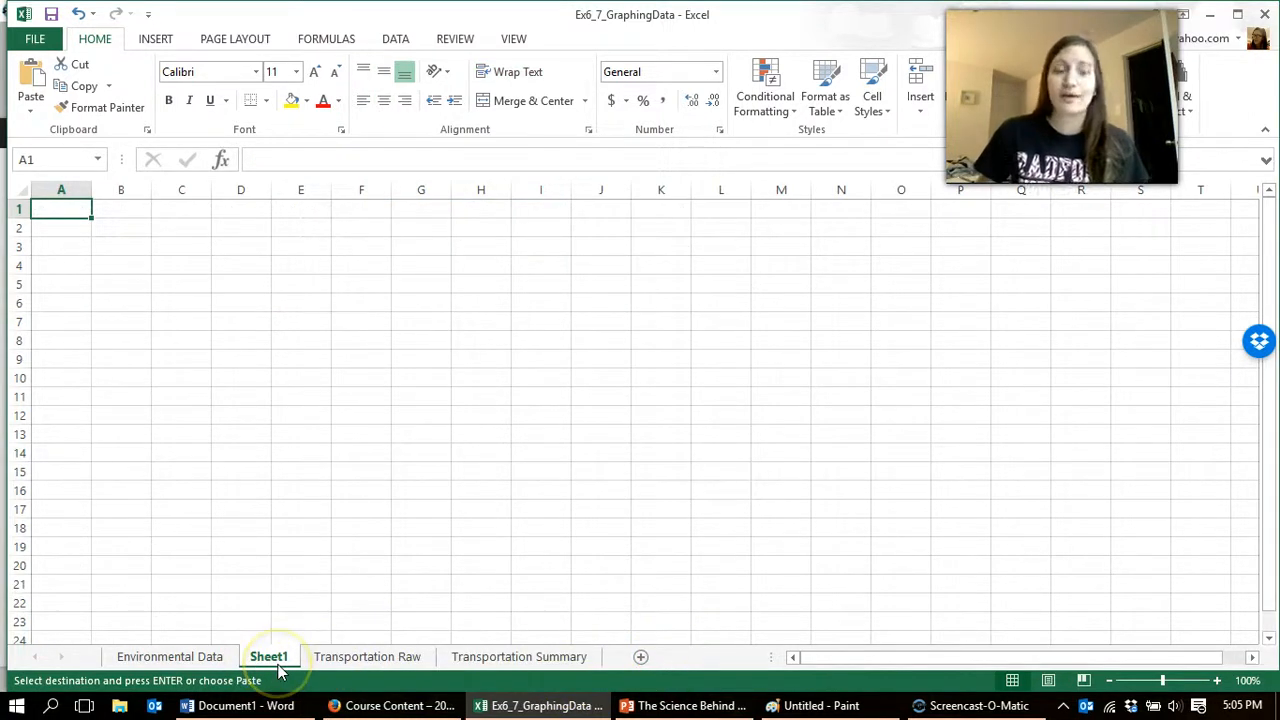
pyautogui.rightClick(58, 207)
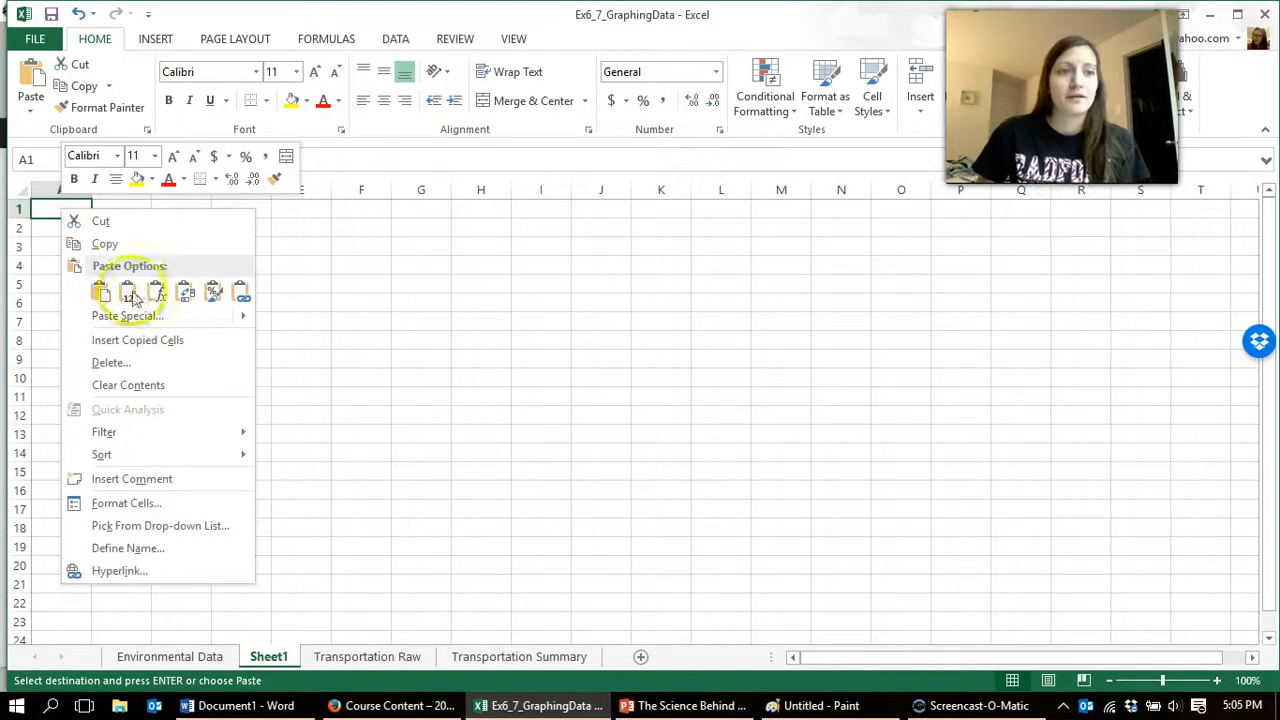
pyautogui.click(100, 292)
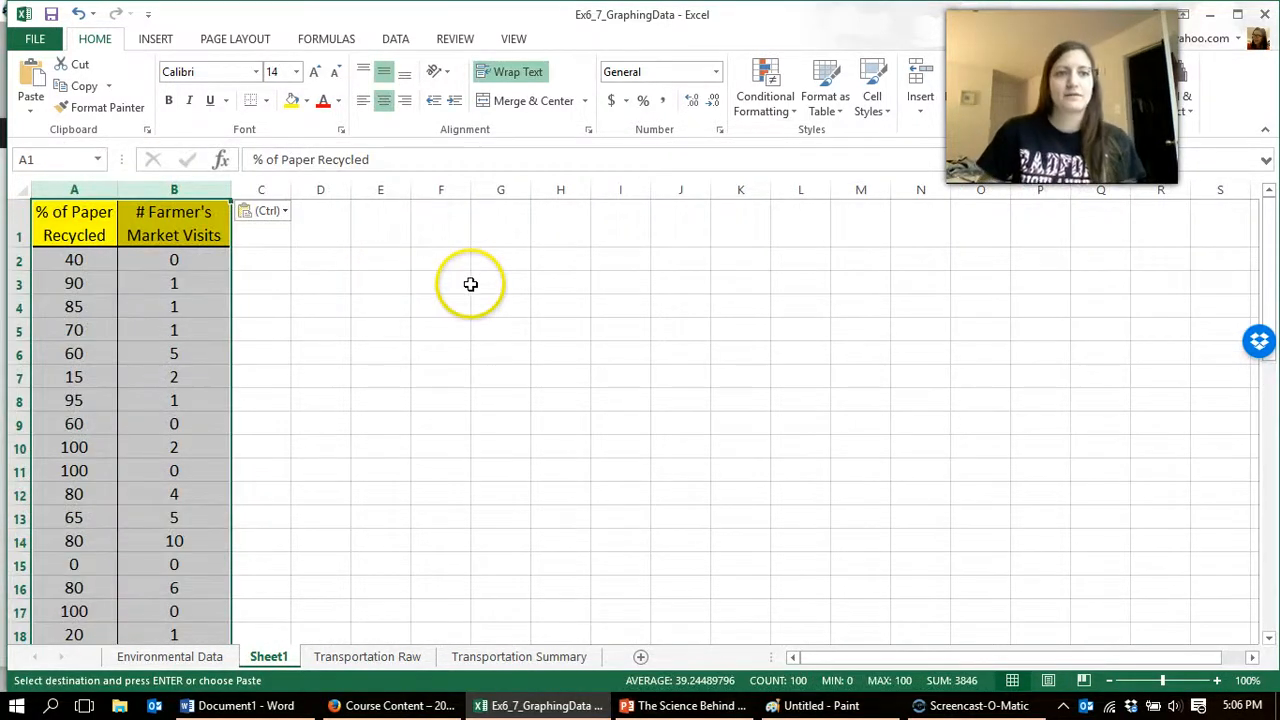
pyautogui.click(470, 284)
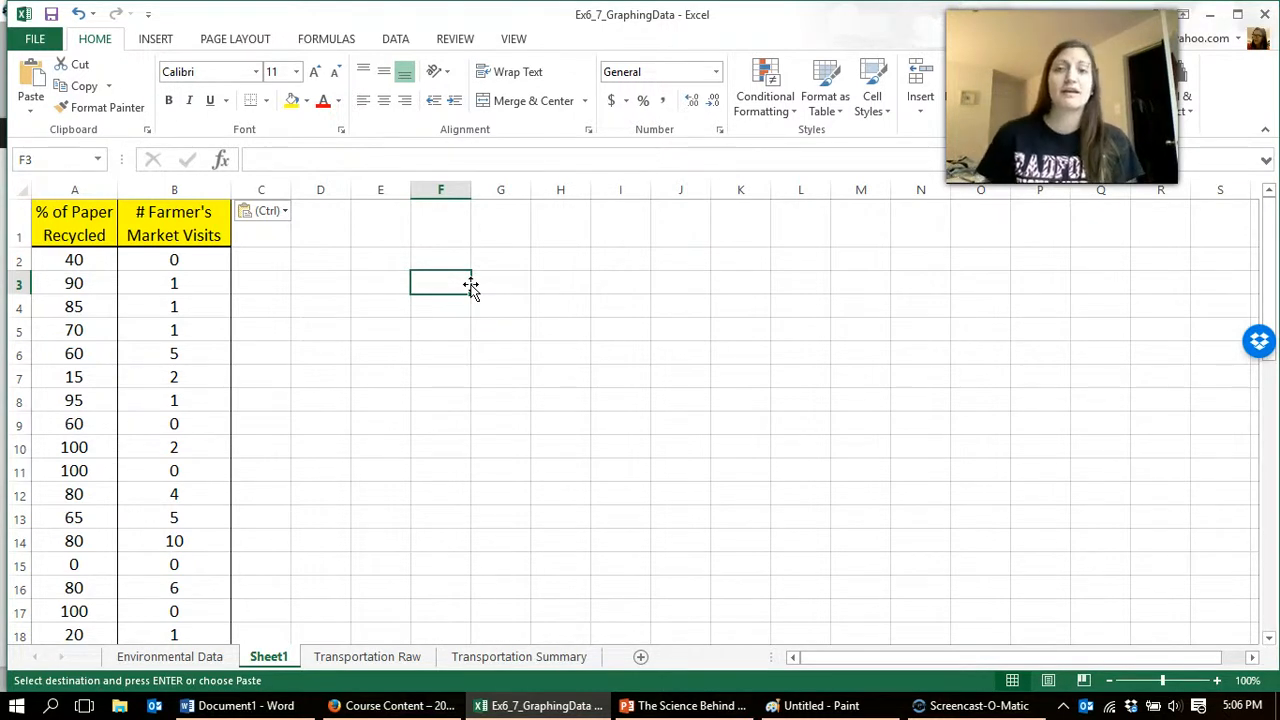
pyautogui.click(188, 221)
pyautogui.click(252, 159)
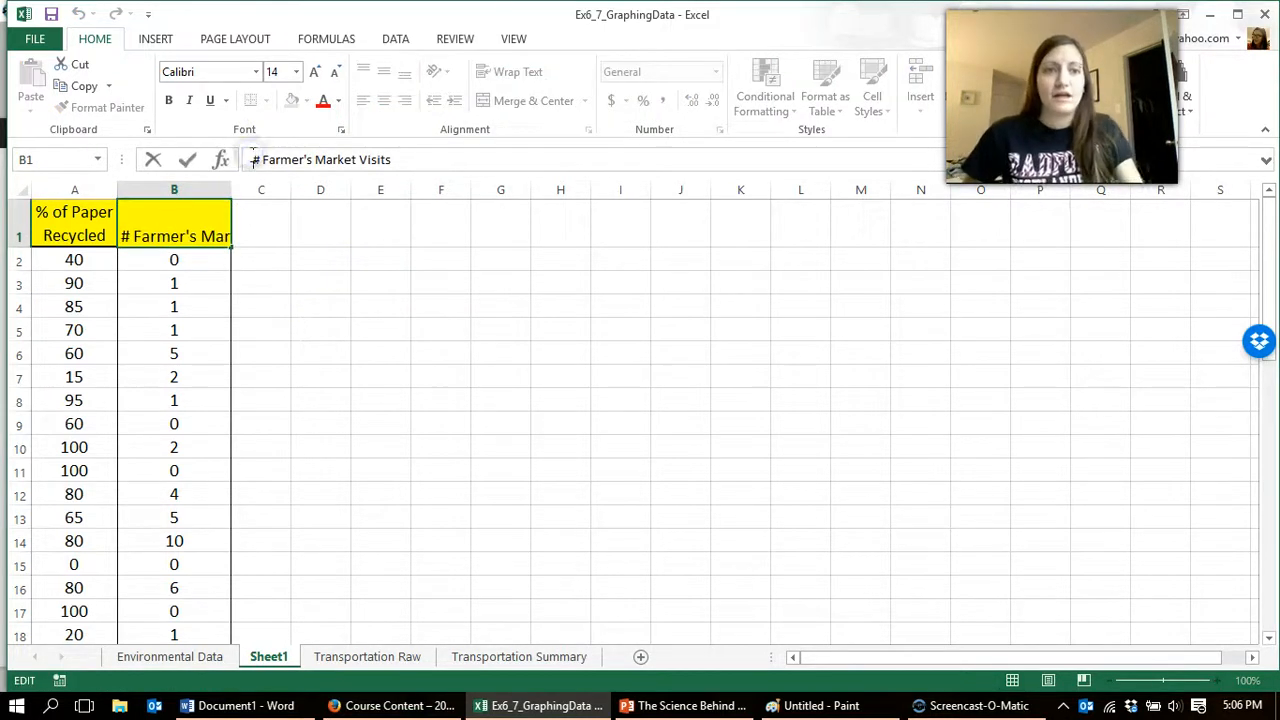
pyautogui.click(261, 333)
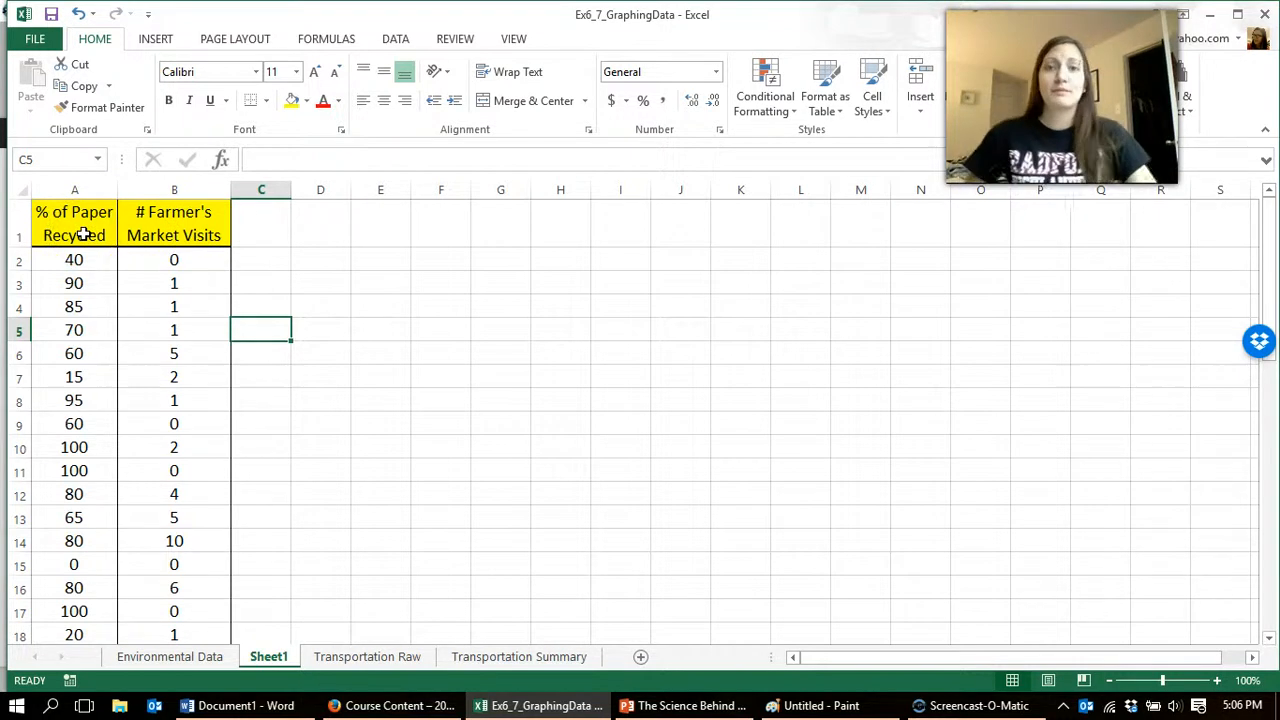
# Step: Insert a row above the headers and label the % of Paper Recycled column Y and the # Farmer's Market Visits column X
pyautogui.click(17, 228)
pyautogui.rightClick(20, 228)
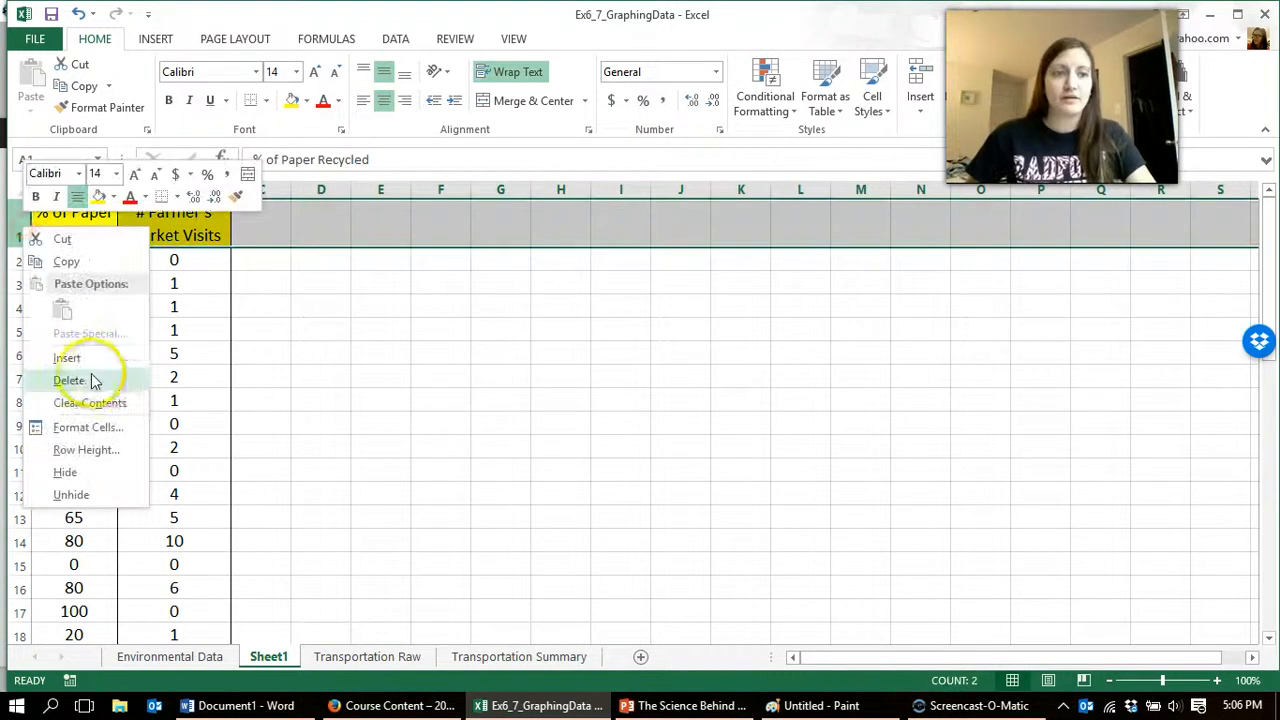
pyautogui.click(67, 357)
pyautogui.click(224, 212)
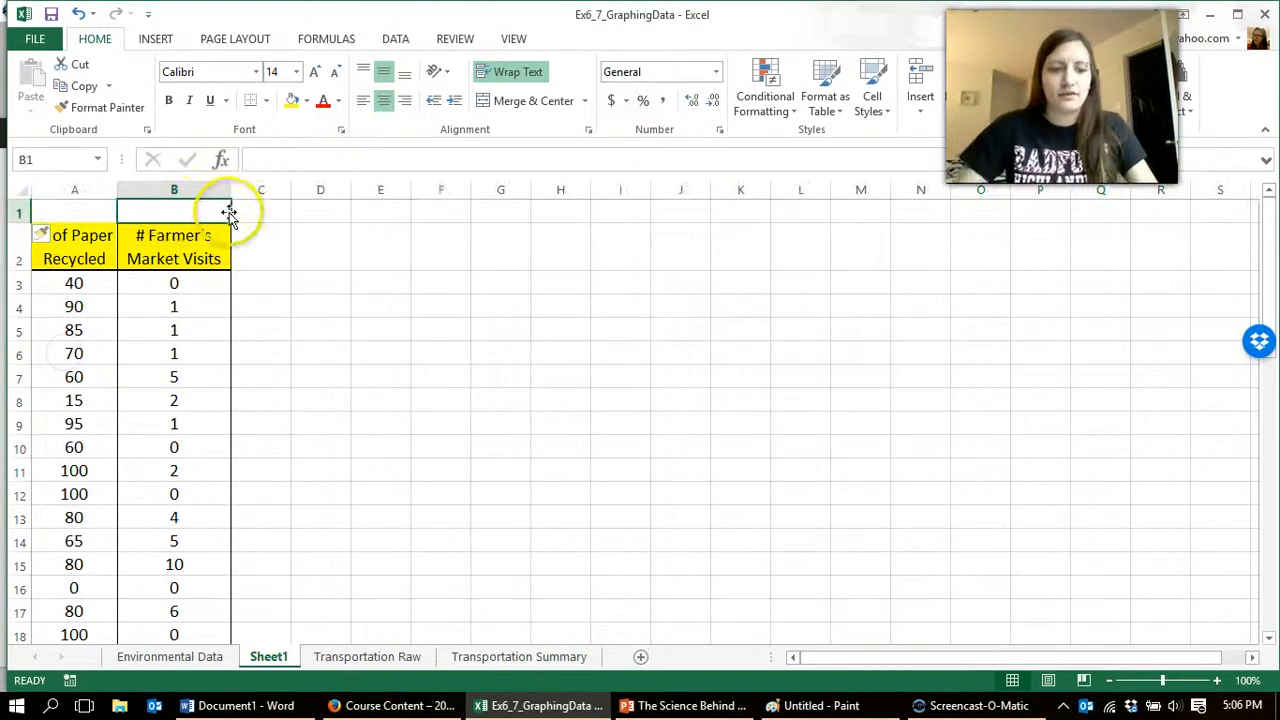
pyautogui.write('X')
pyautogui.press('Left')
pyautogui.write('Y')
pyautogui.press('Return')
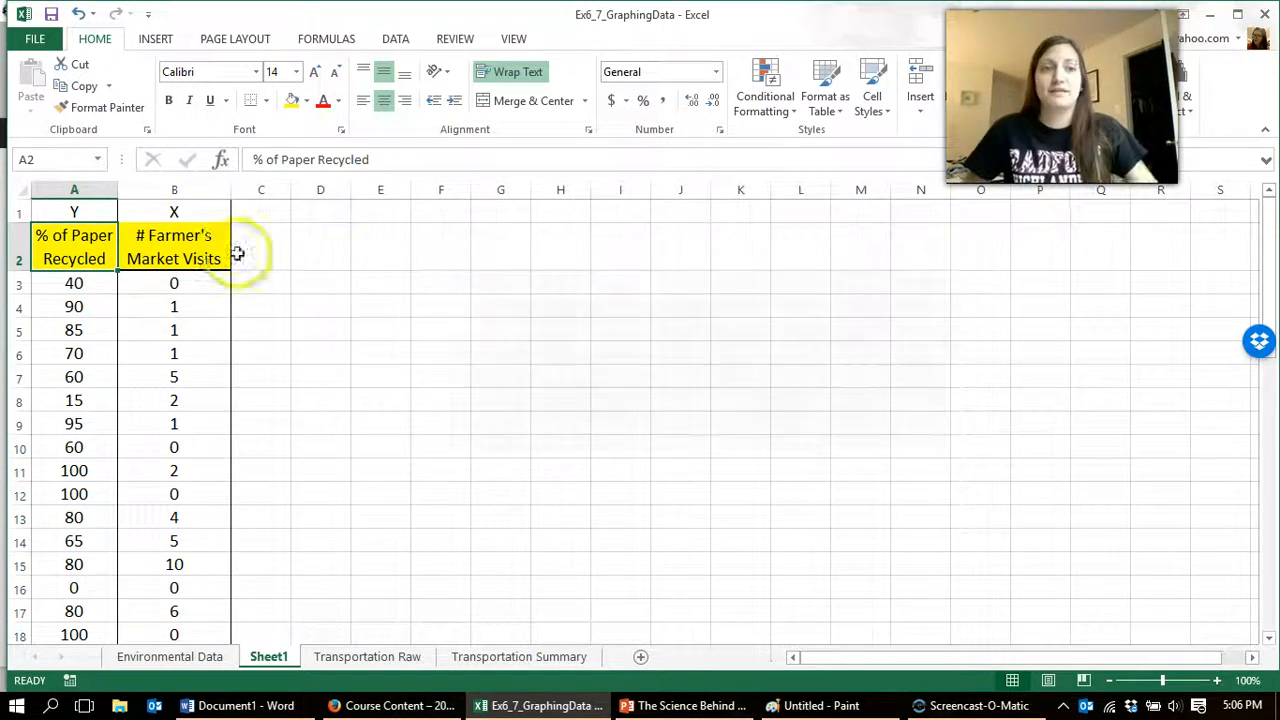
# Step: Move the Y column, % of Paper Recycled, from column A to column C so it follows the X column
pyautogui.click(86, 188)
pyautogui.rightClick(87, 194)
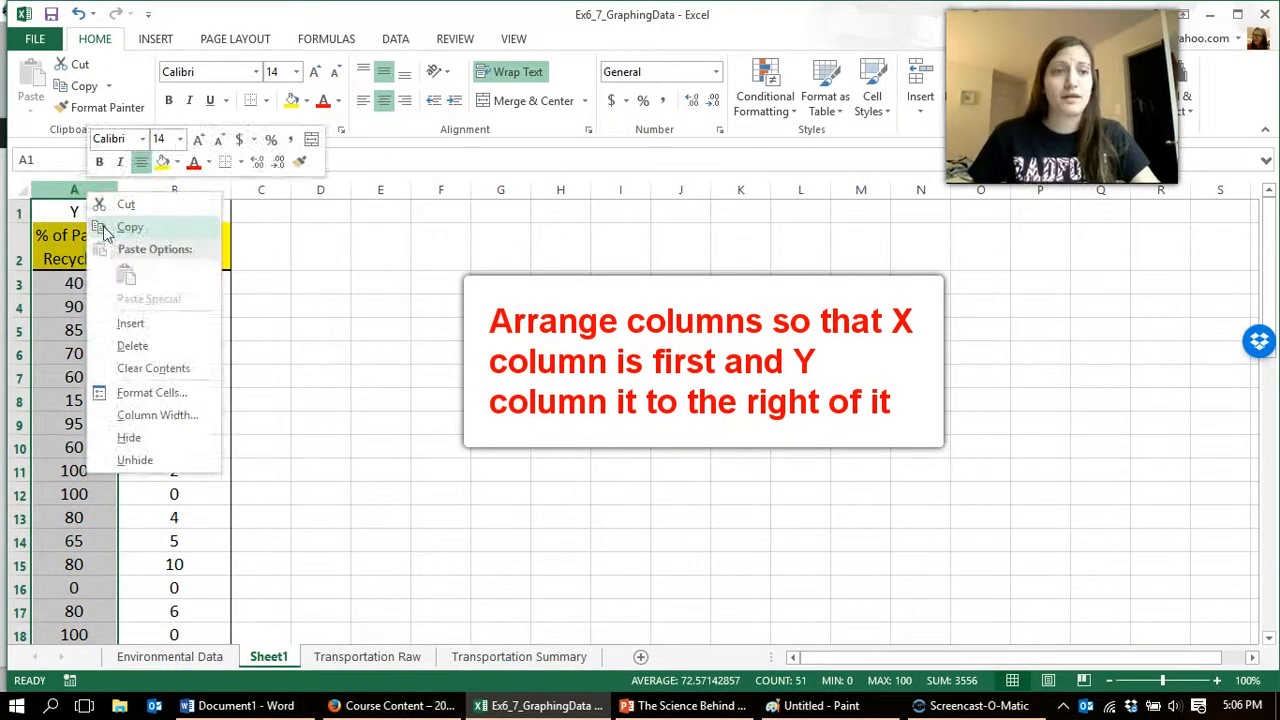
pyautogui.click(128, 204)
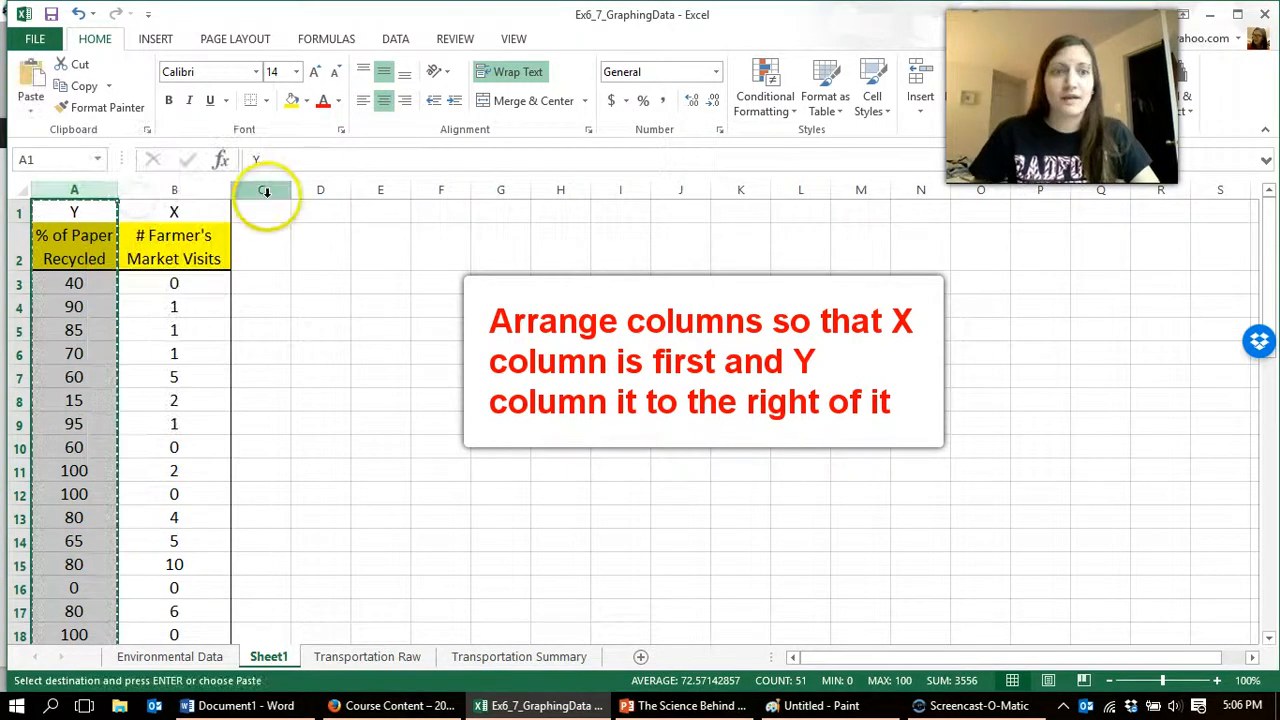
pyautogui.rightClick(266, 192)
pyautogui.click(313, 268)
pyautogui.click(464, 257)
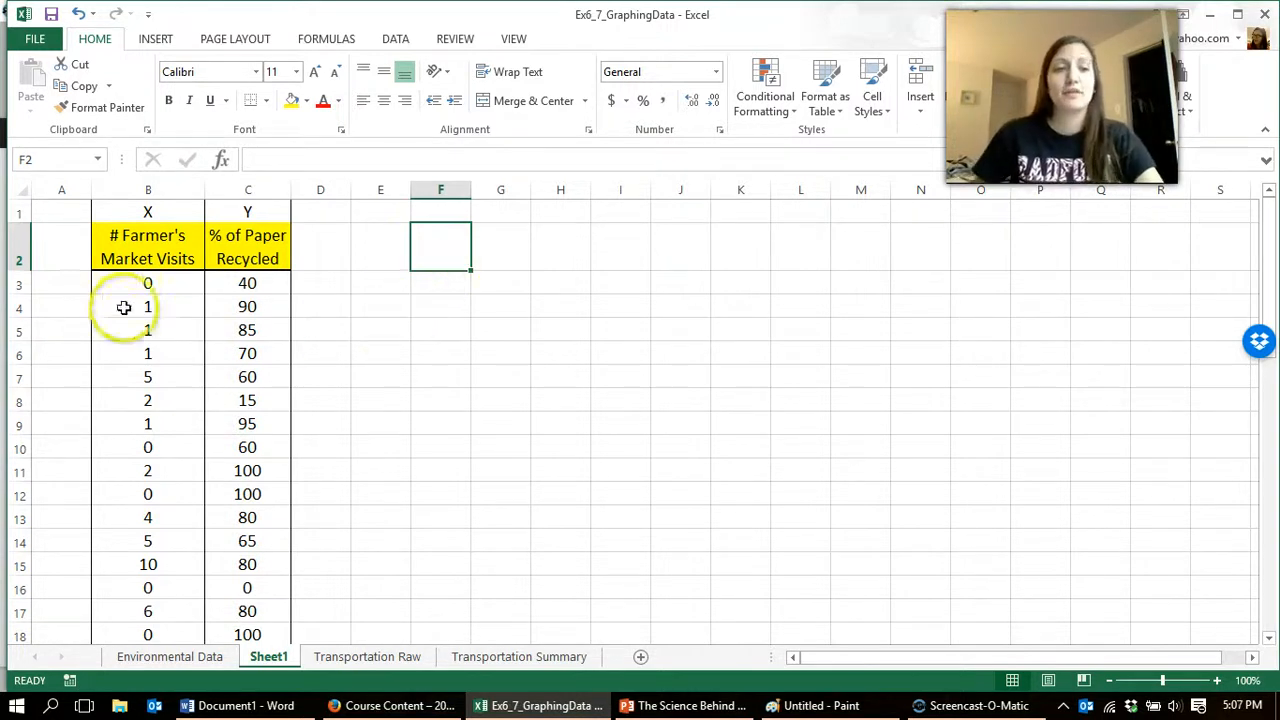
# Step: Insert a markers-only scatter chart from the data in B3:C51 and place it beside the data near row 2
pyautogui.click(157, 284)
pyautogui.moveTo(157, 284); pyautogui.dragTo(226, 574)
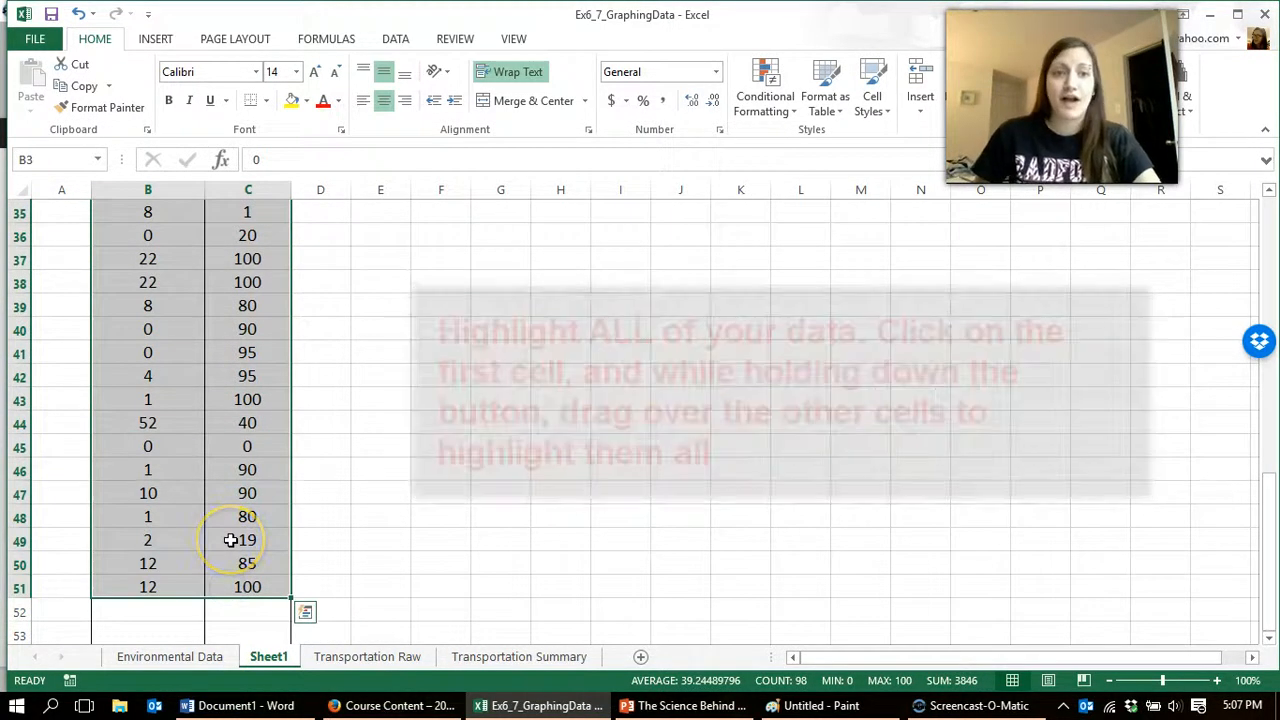
pyautogui.scroll(11, 360, 372)
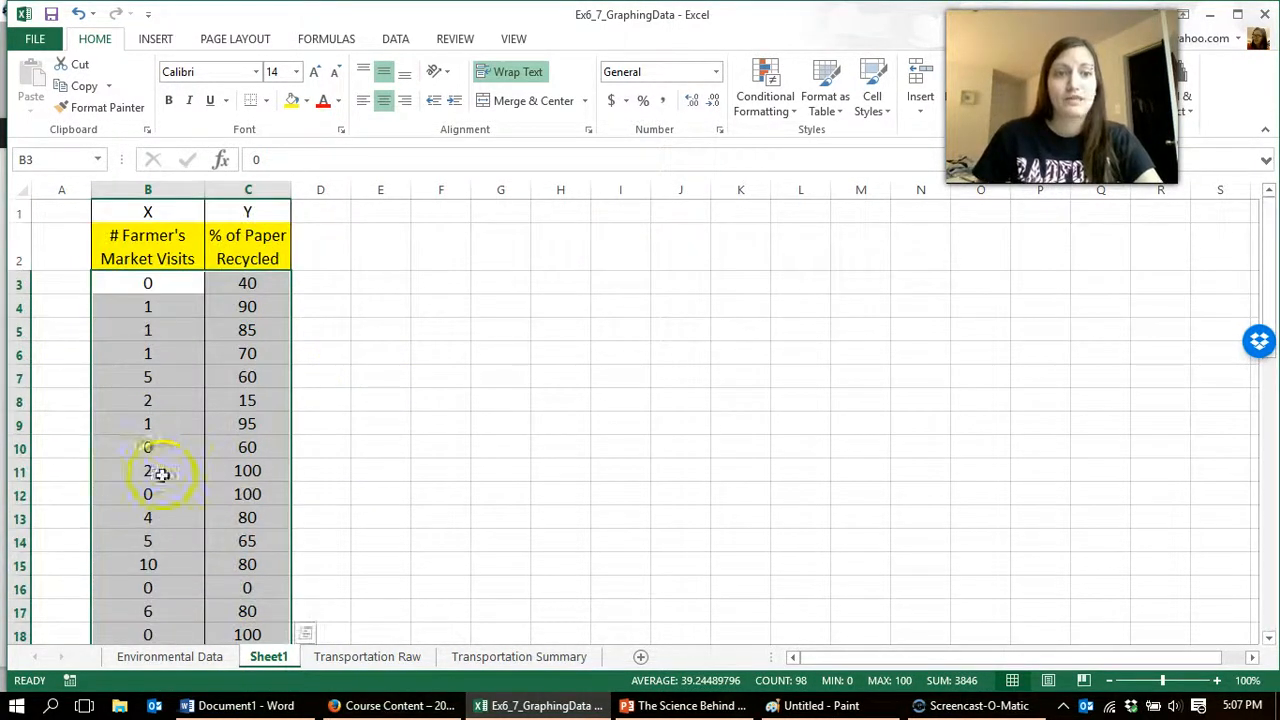
pyautogui.click(156, 42)
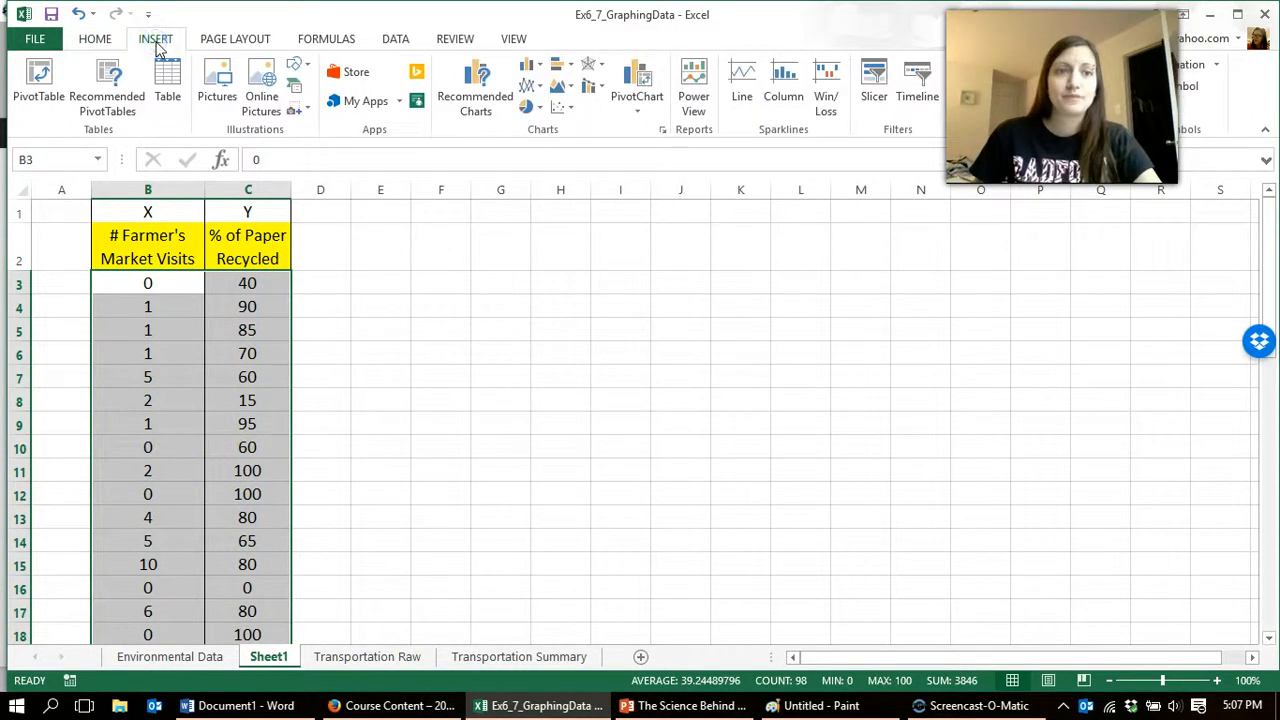
pyautogui.click(560, 110)
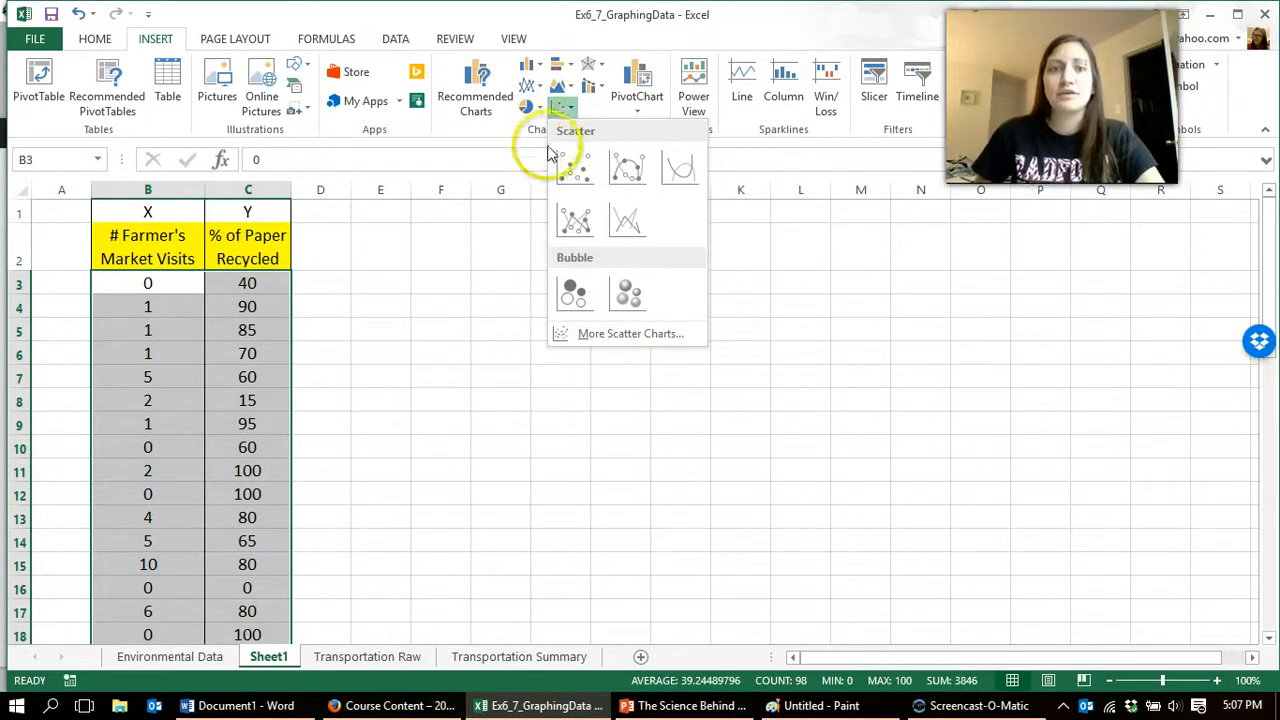
pyautogui.click(575, 168)
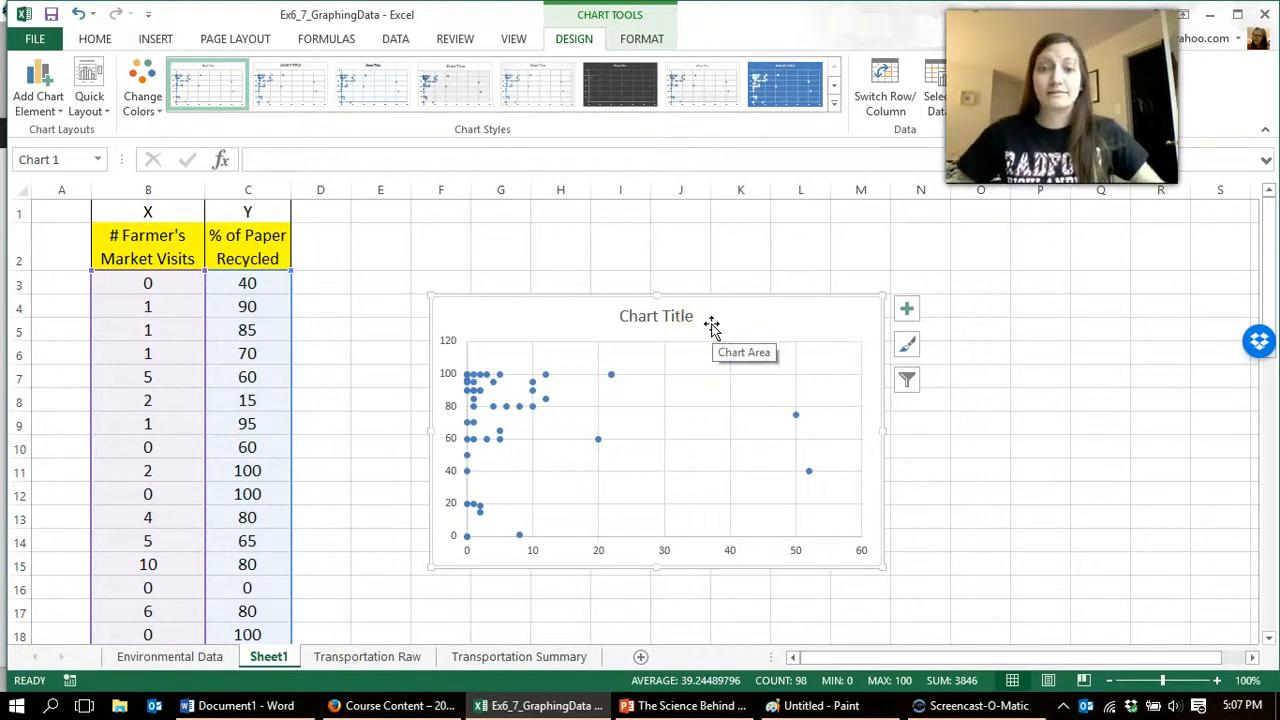
pyautogui.moveTo(712, 326); pyautogui.dragTo(700, 291)
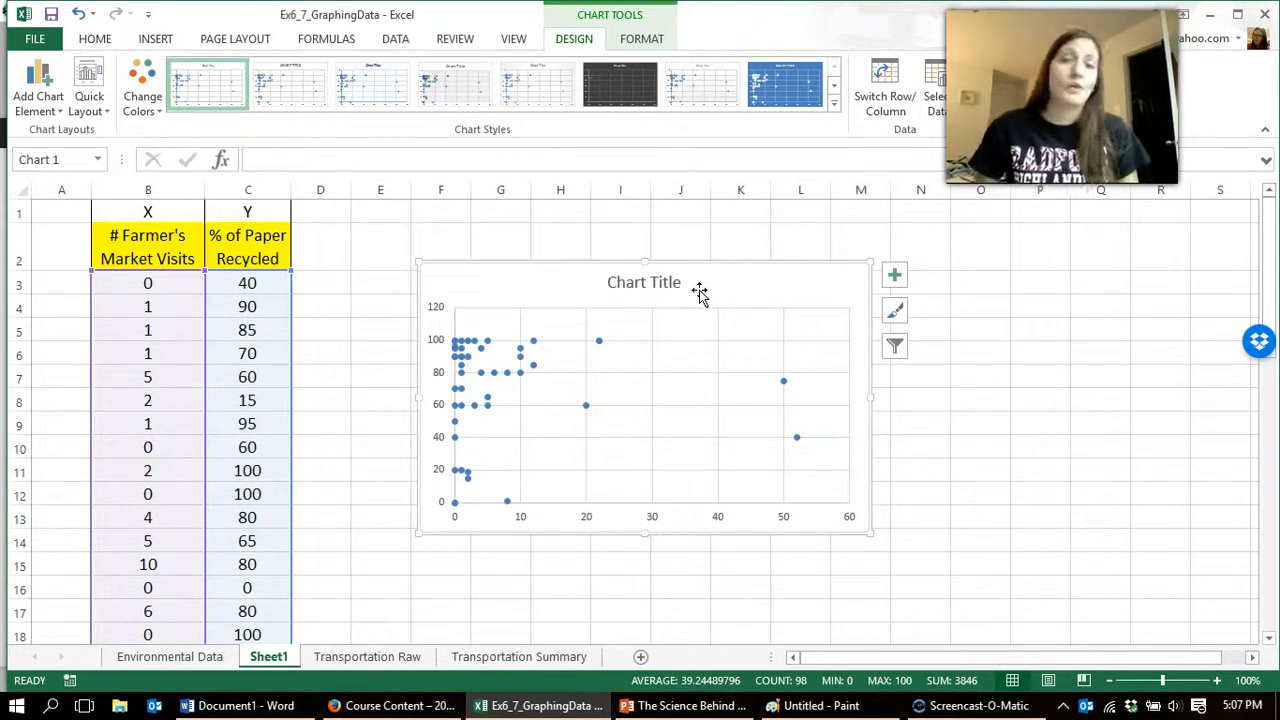
# Step: Change the scatter chart's title to "Farmers Markets etc."
pyautogui.click(652, 282)
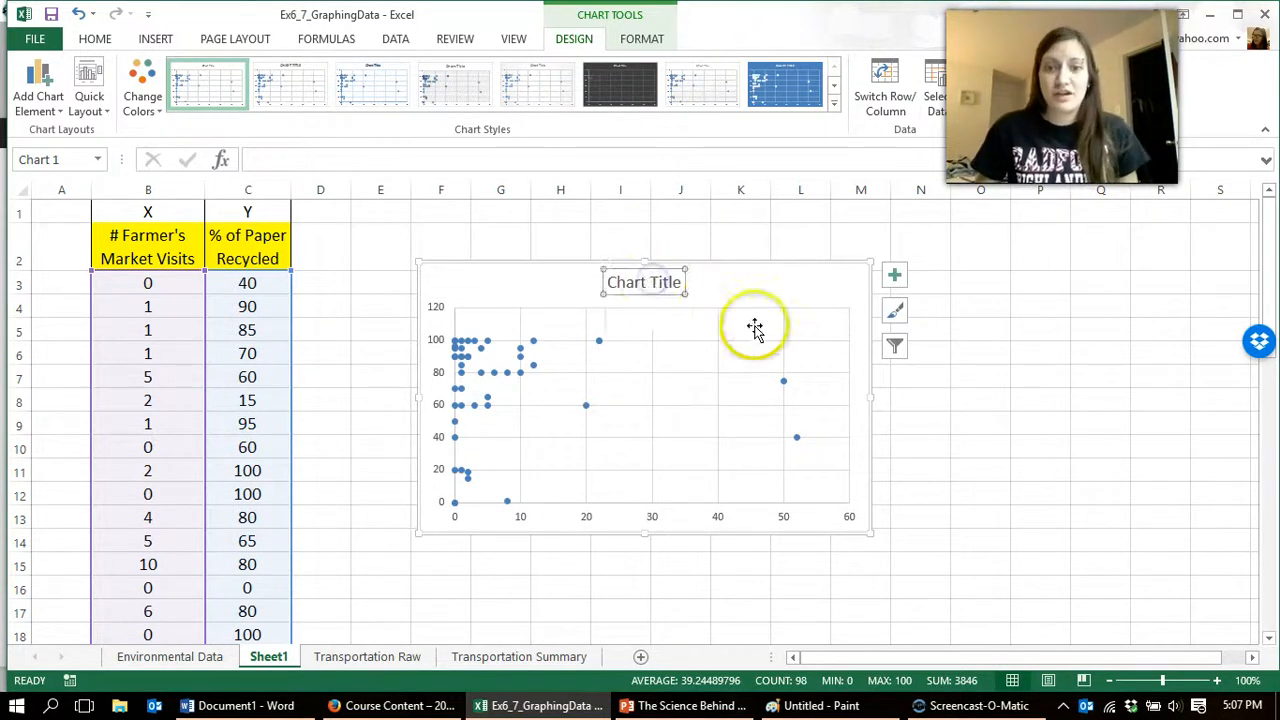
pyautogui.tripleClick(634, 286)
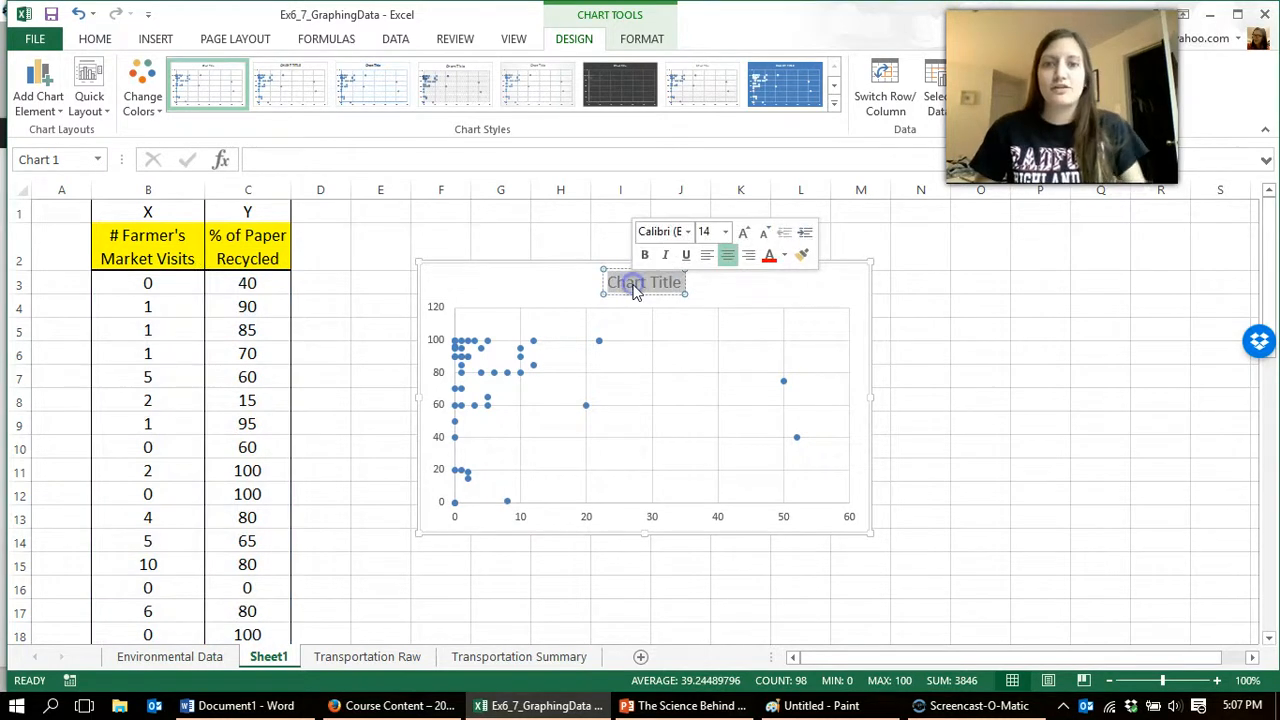
pyautogui.write('Farmers Markets etc.')
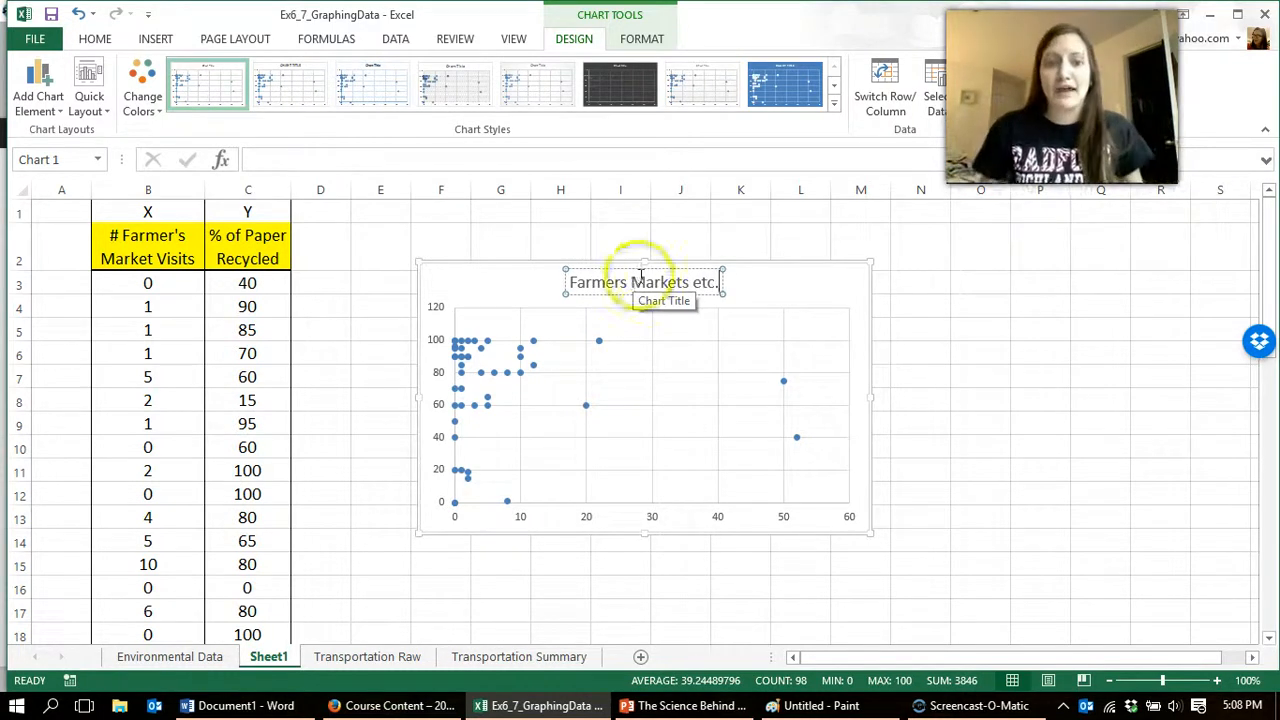
pyautogui.click(508, 305)
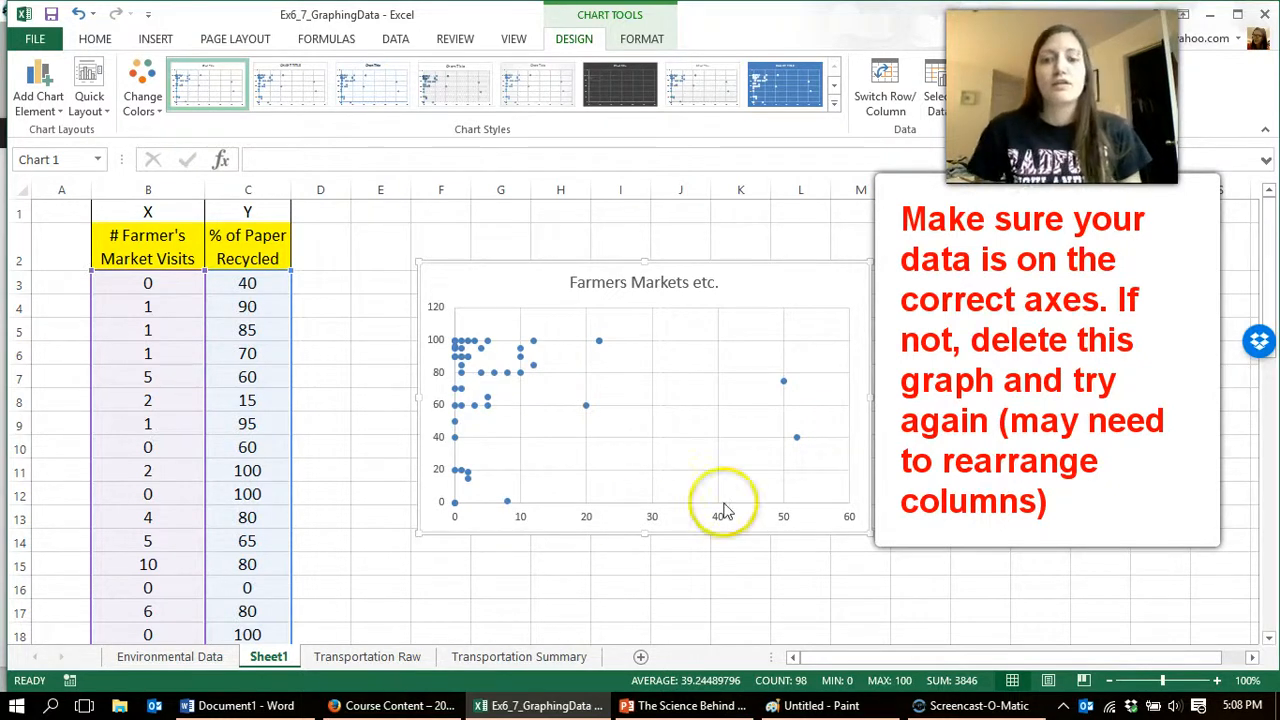
pyautogui.click(271, 450)
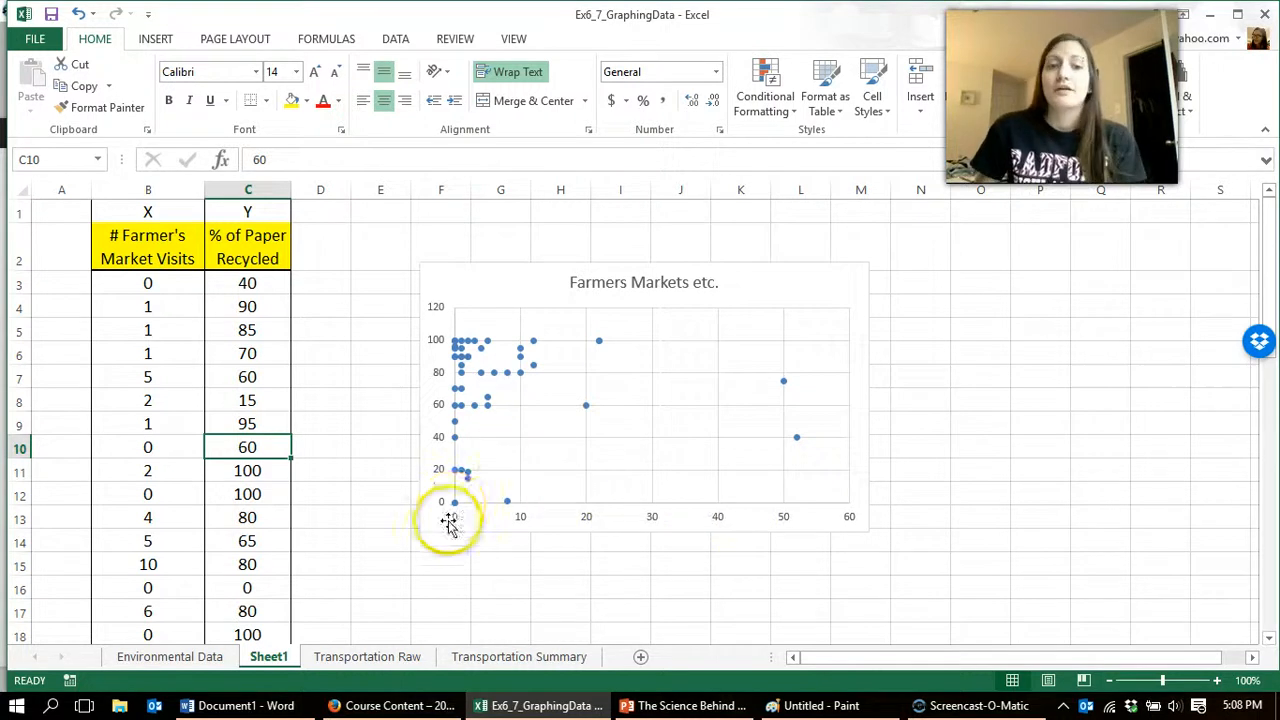
pyautogui.click(504, 508)
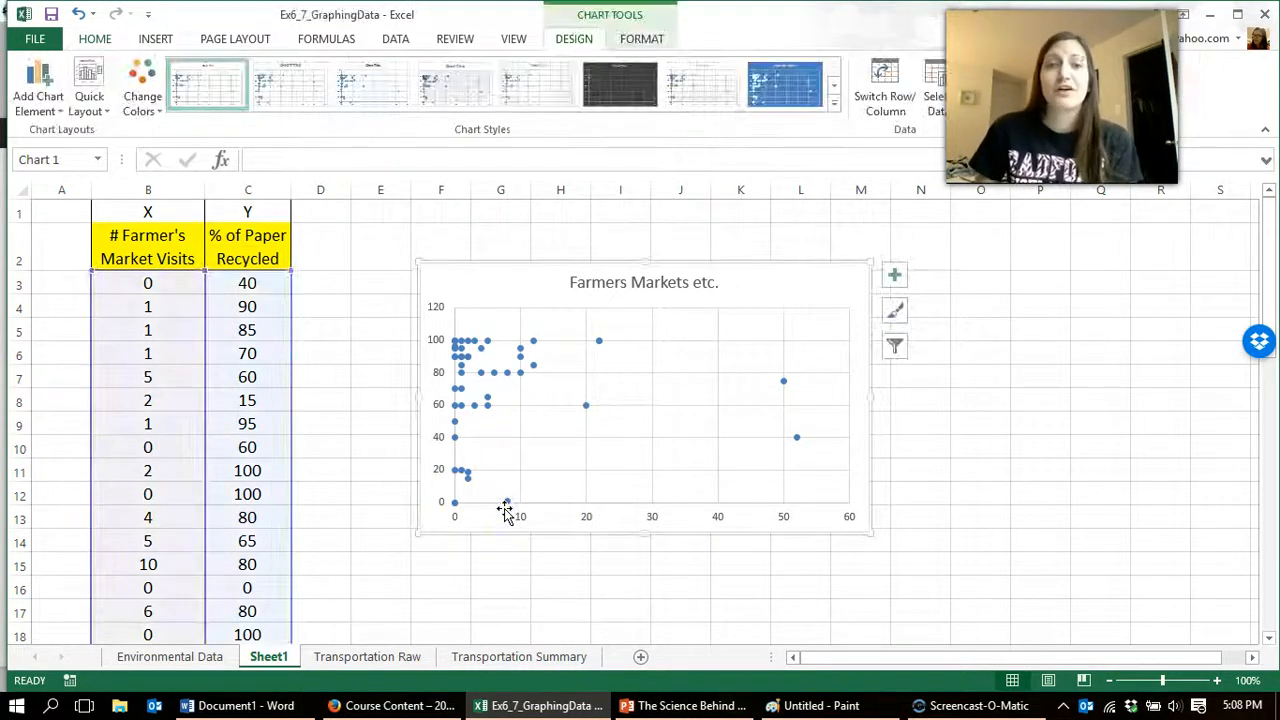
pyautogui.click(514, 510)
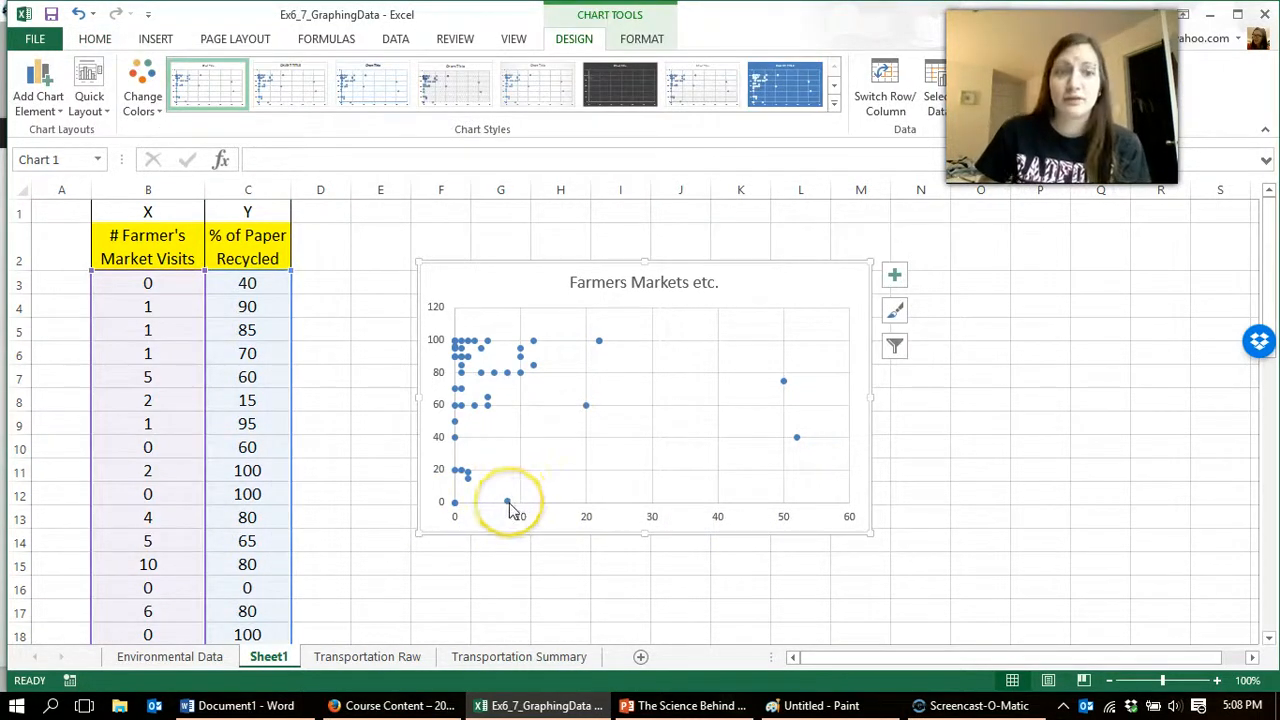
pyautogui.moveTo(511, 509)
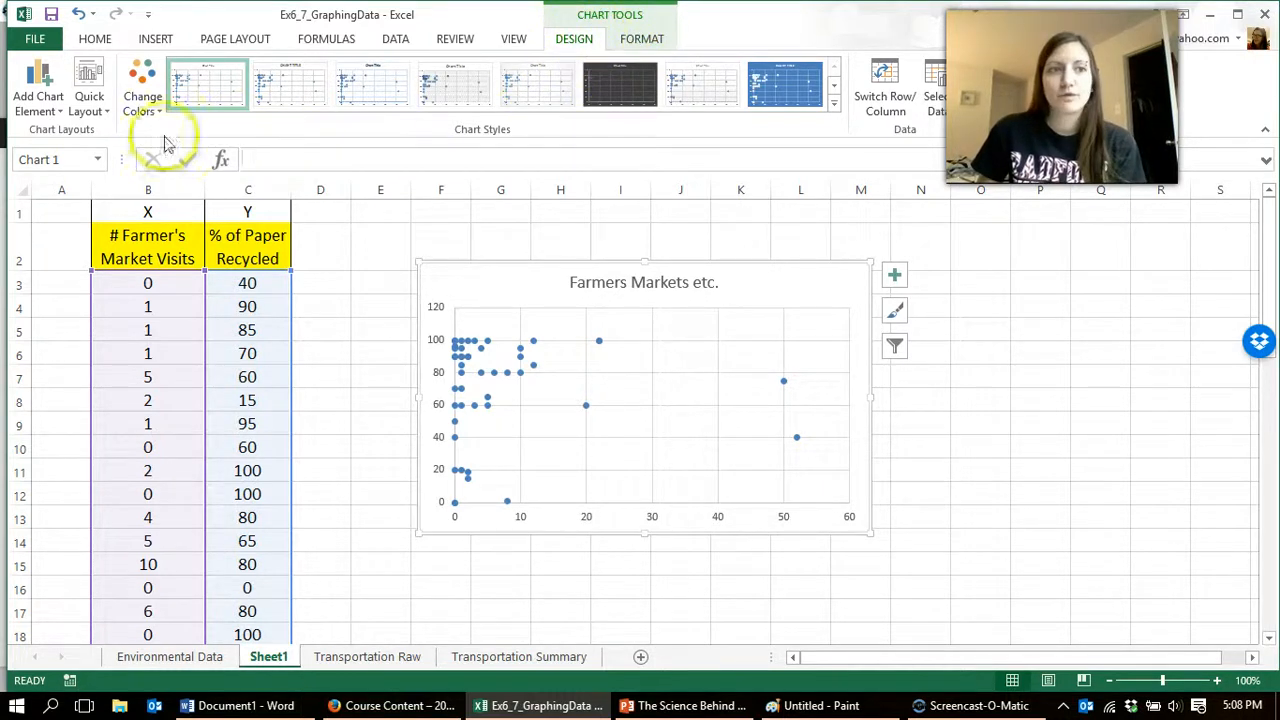
# Step: Add a primary horizontal axis title to the scatter chart reading "# Farmer's Market Visits"
pyautogui.click(38, 100)
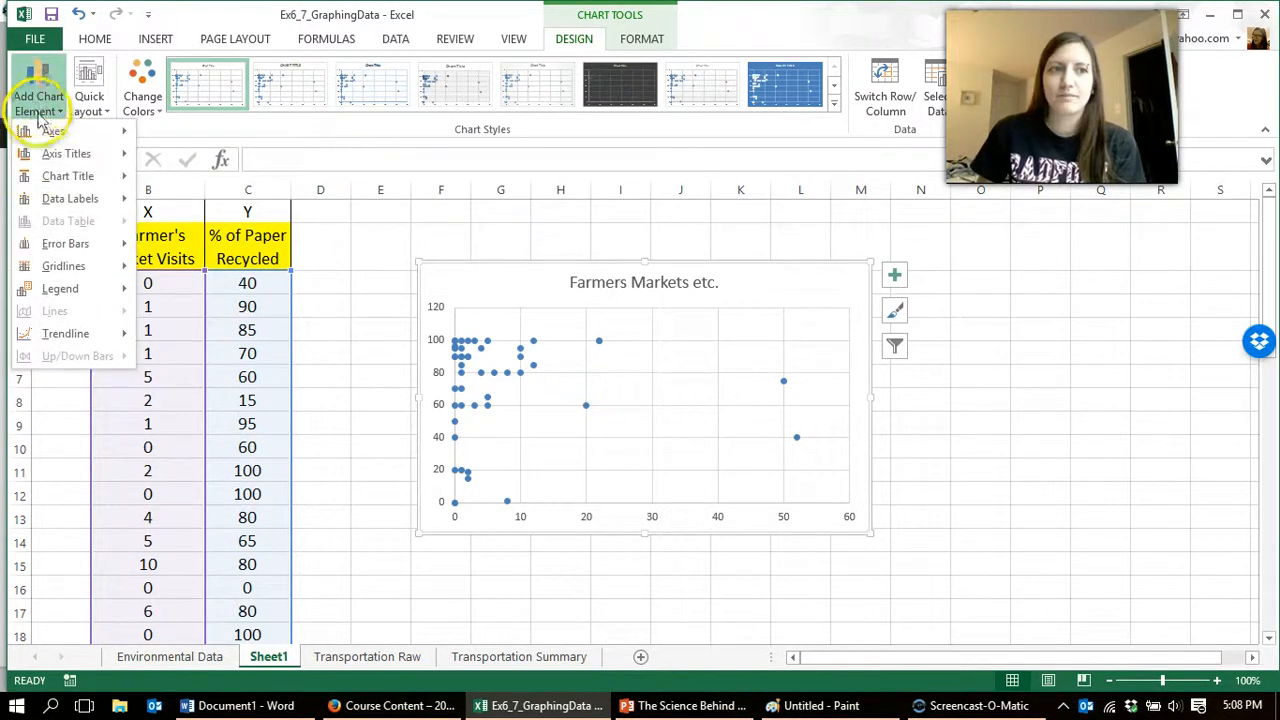
pyautogui.click(62, 154)
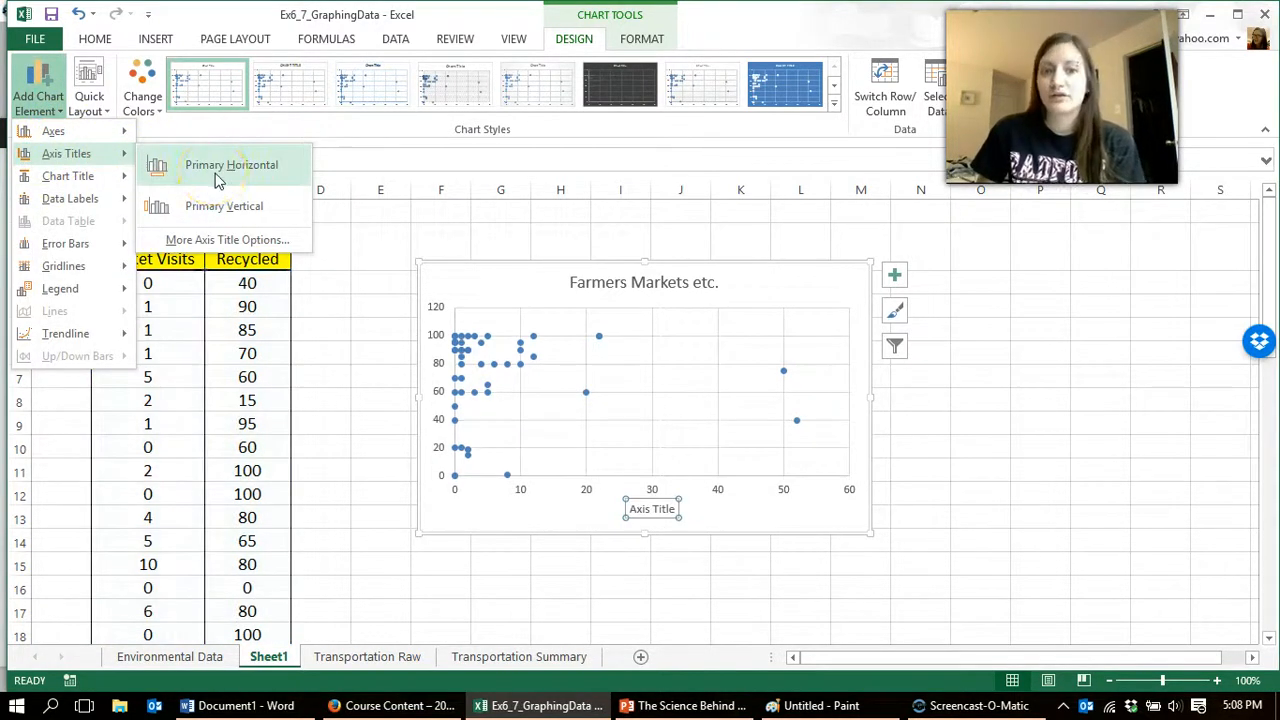
pyautogui.click(218, 170)
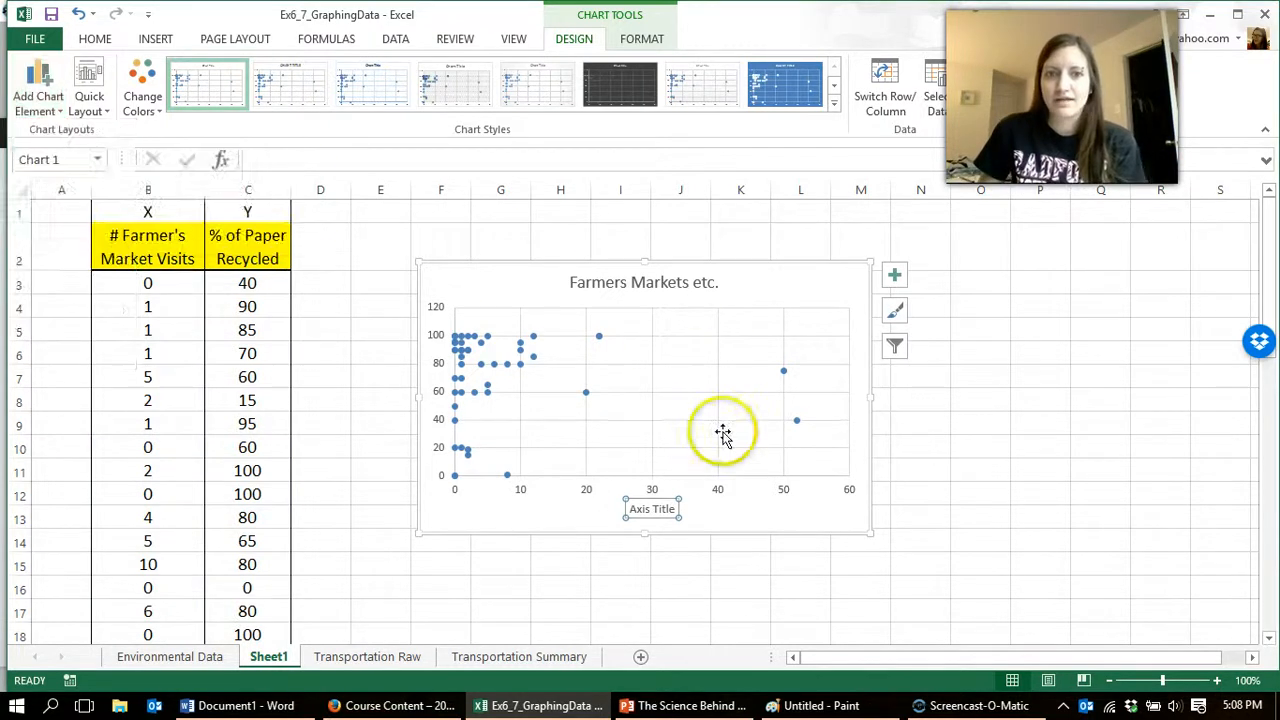
pyautogui.click(654, 510)
pyautogui.doubleClick(640, 511)
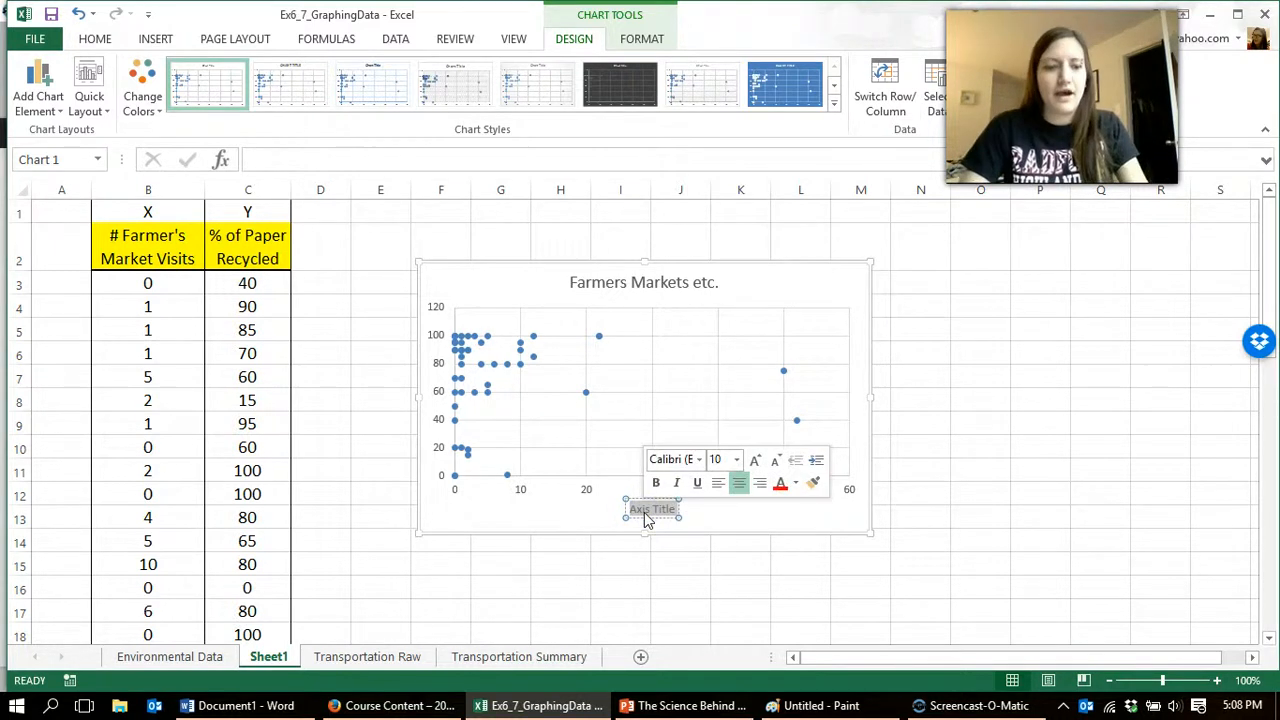
pyautogui.write("# Farmer's Market Visits")
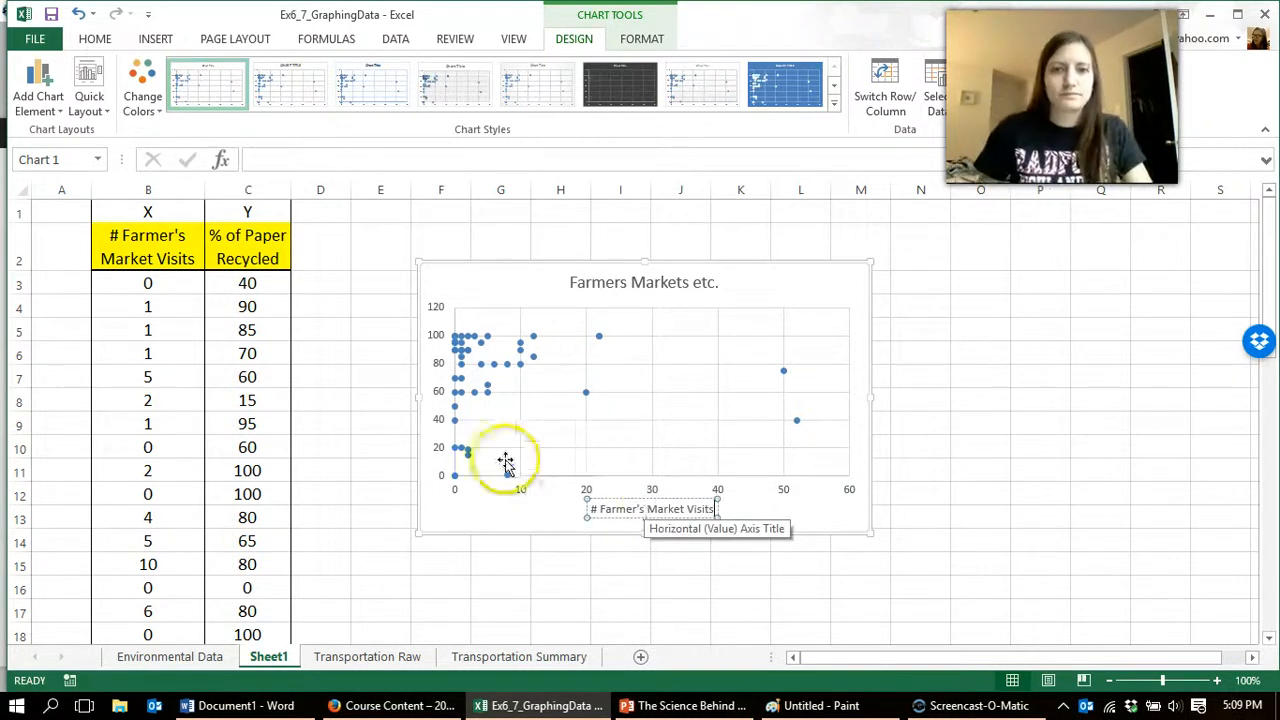
# Step: Add a primary vertical axis title to the chart reading "% Recycled Paper"
pyautogui.click(432, 363)
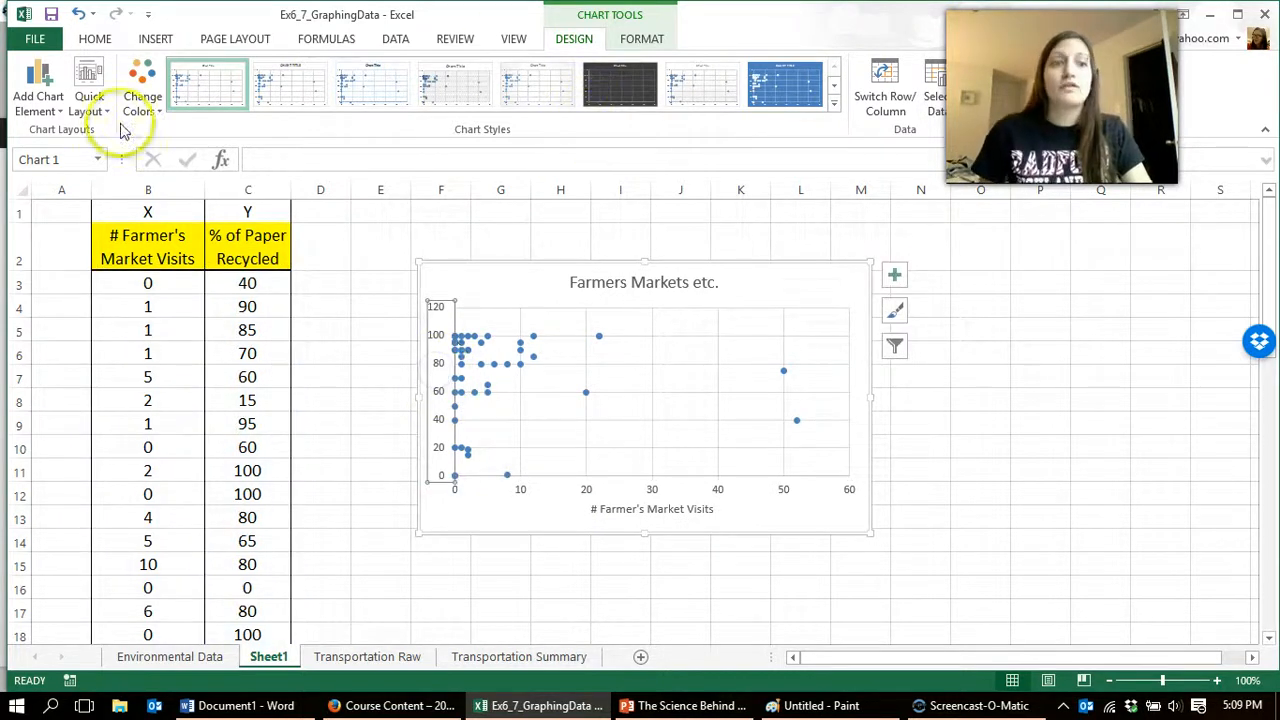
pyautogui.click(38, 100)
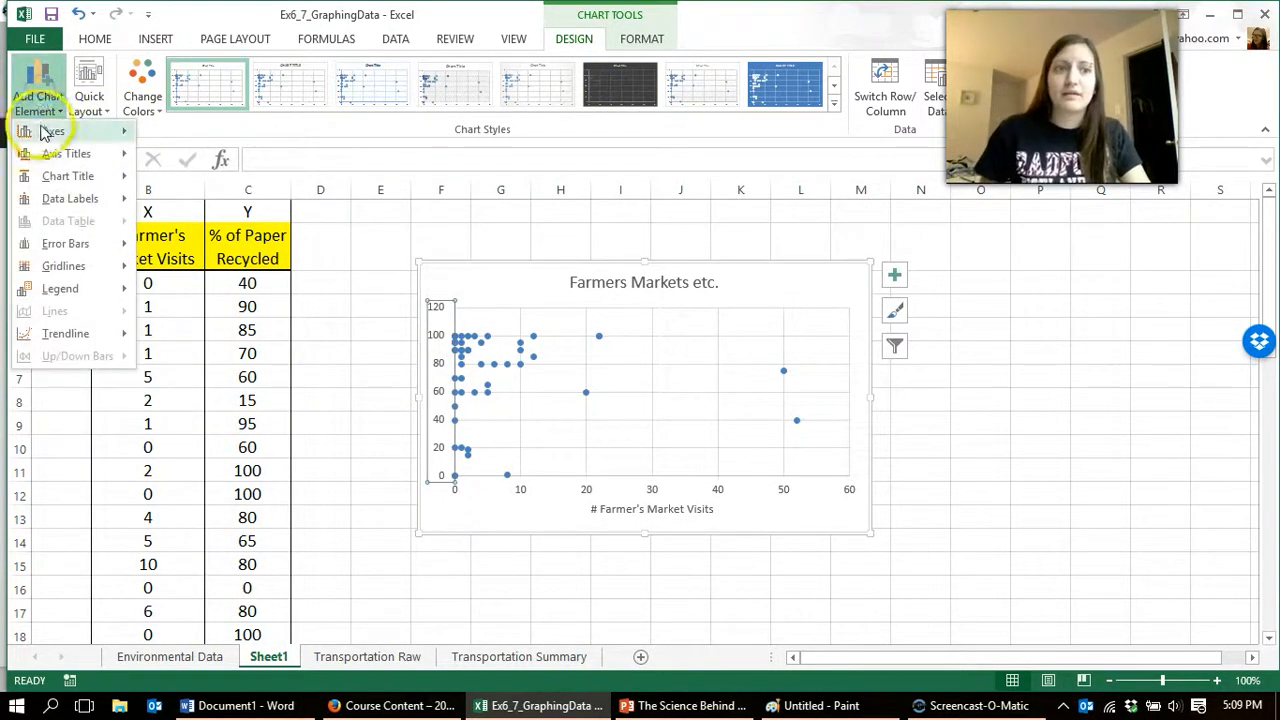
pyautogui.moveTo(66, 153)
pyautogui.click(200, 206)
pyautogui.tripleClick(444, 397)
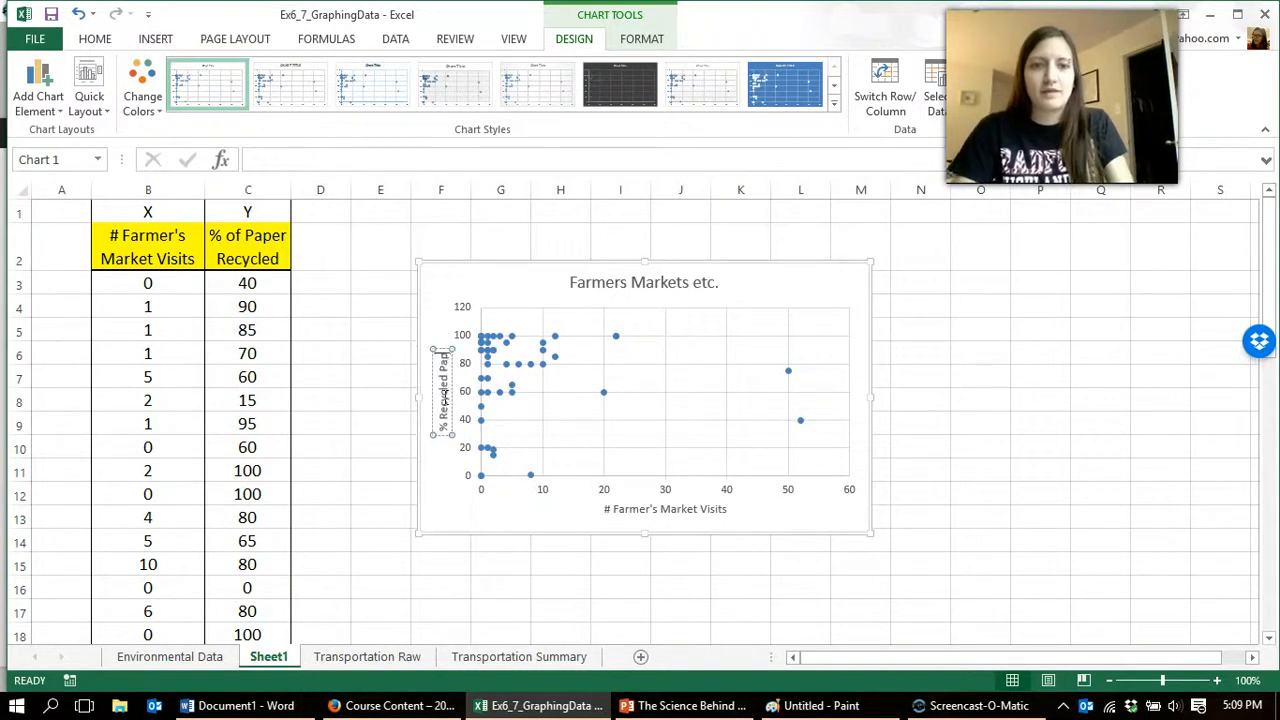
pyautogui.click(371, 400)
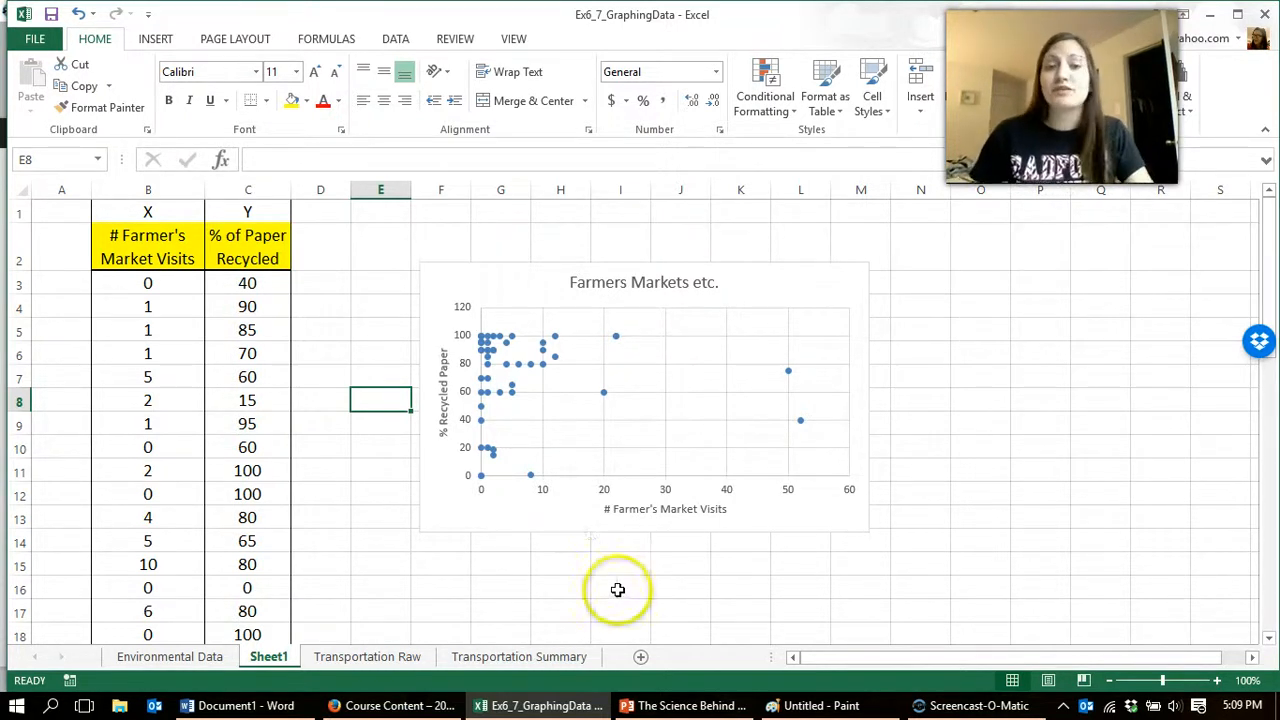
# Step: Set the maximum bound of the chart's vertical axis to 100
pyautogui.click(467, 344)
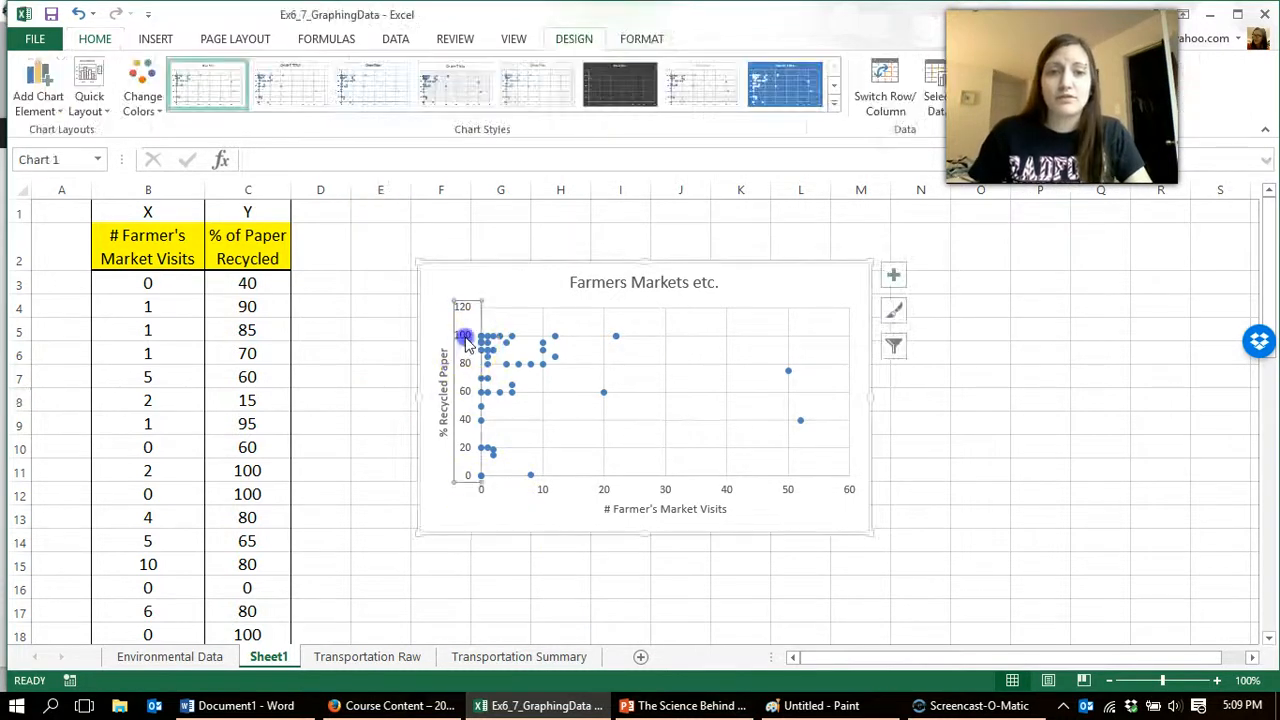
pyautogui.doubleClick(467, 344)
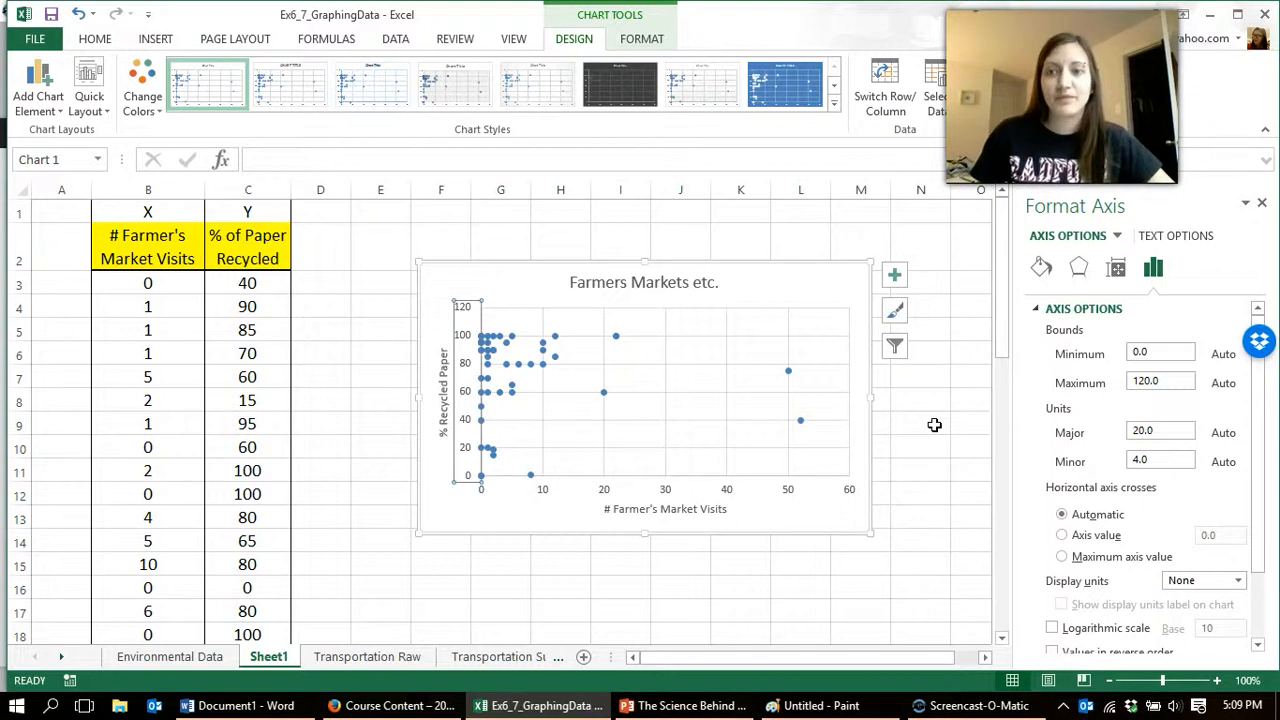
pyautogui.click(1183, 381)
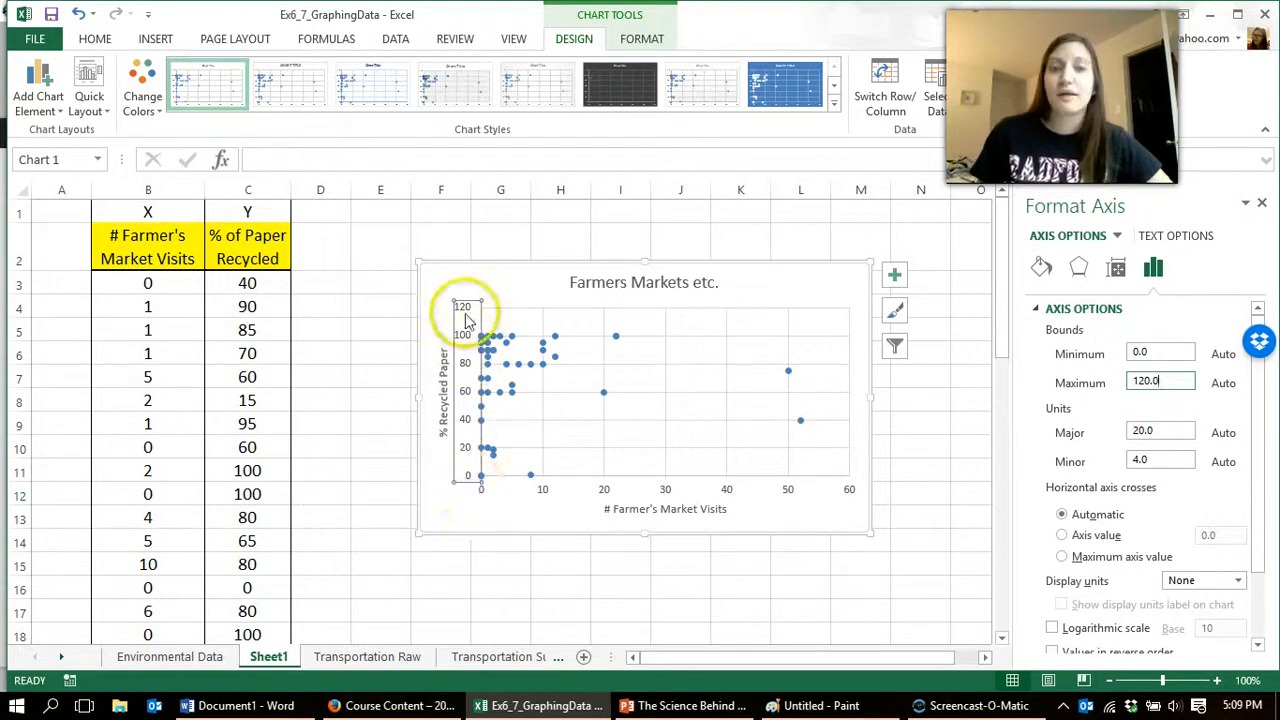
pyautogui.moveTo(1146, 381); pyautogui.dragTo(1165, 381)
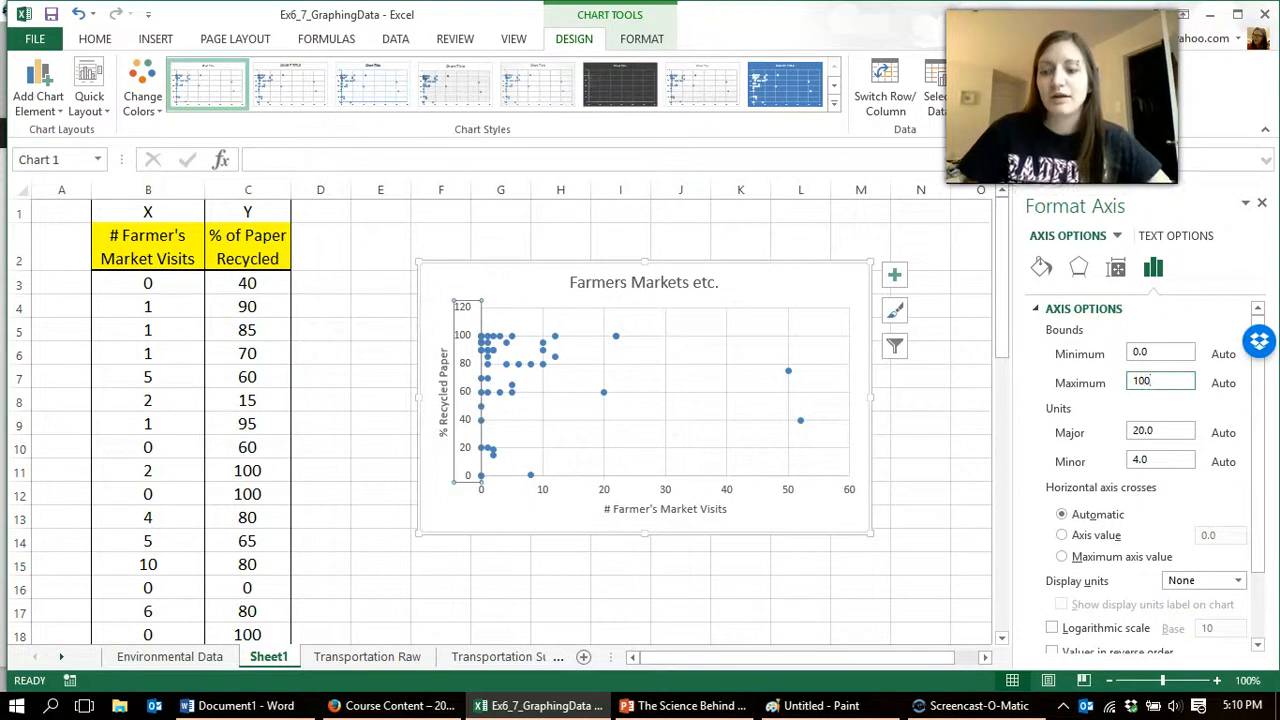
pyautogui.press('Return')
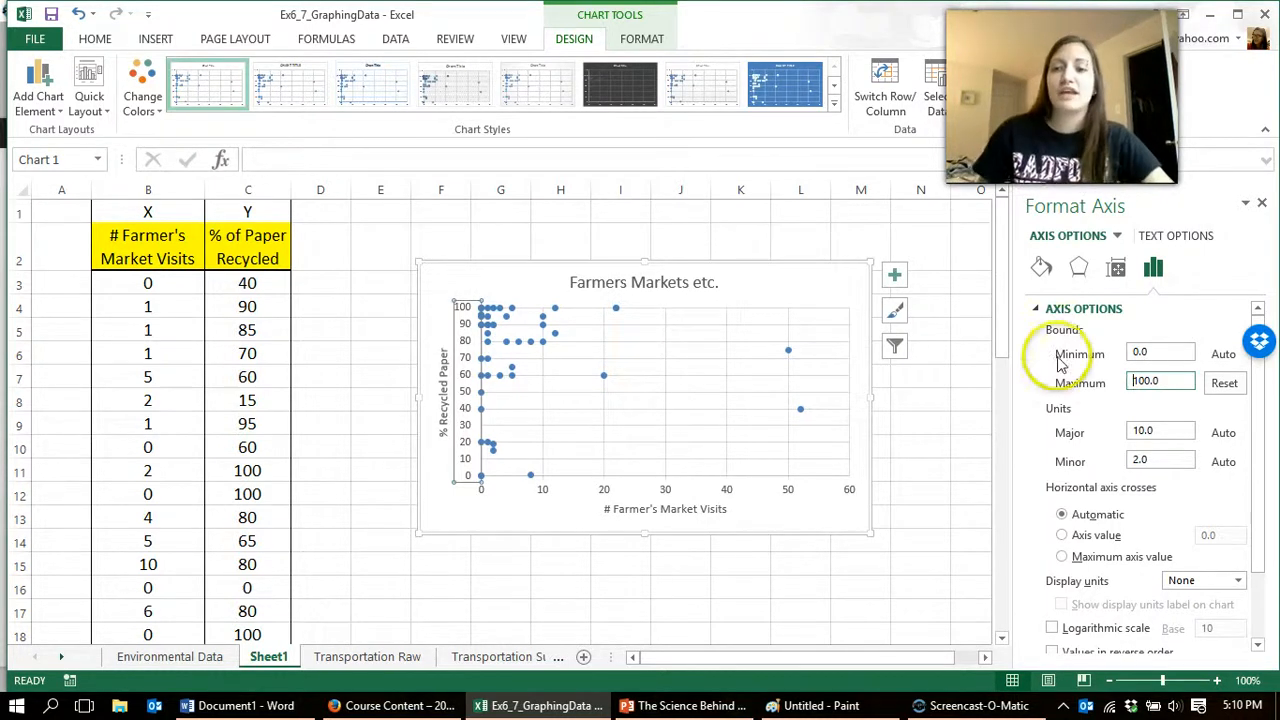
# Step: Set the major unit of the vertical axis to 20
pyautogui.click(1155, 430)
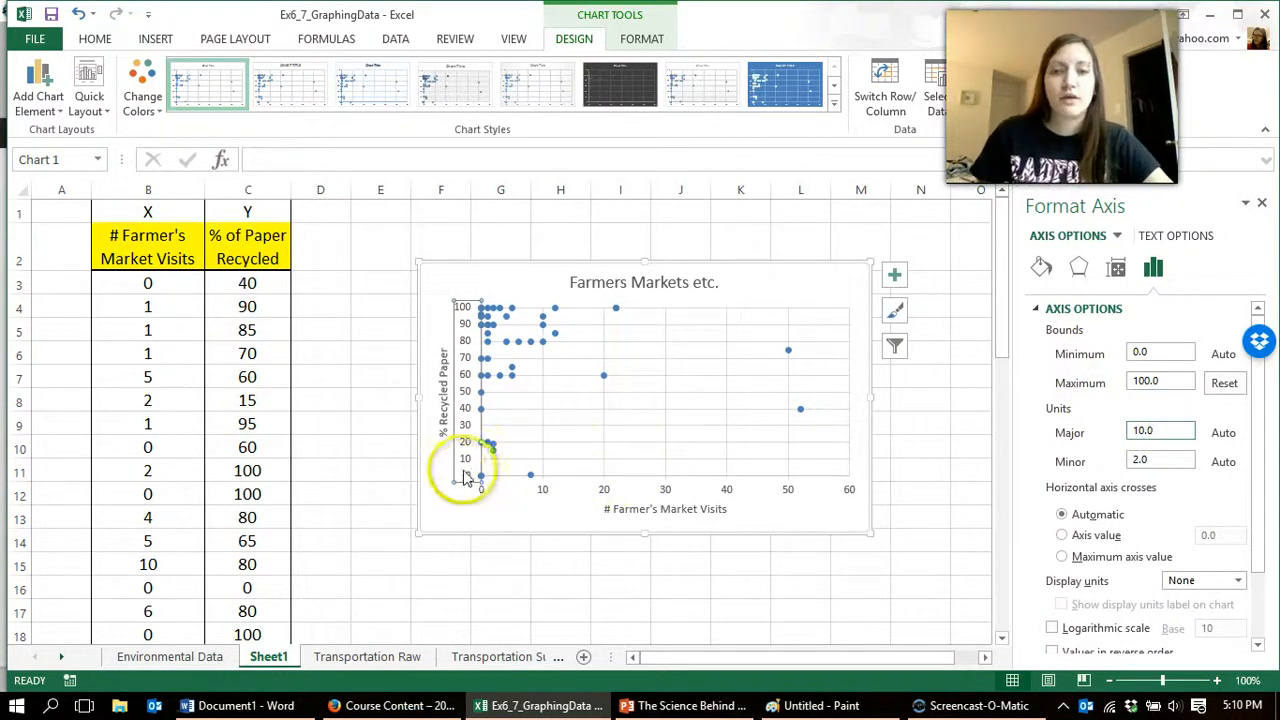
pyautogui.moveTo(1175, 432); pyautogui.dragTo(1060, 424)
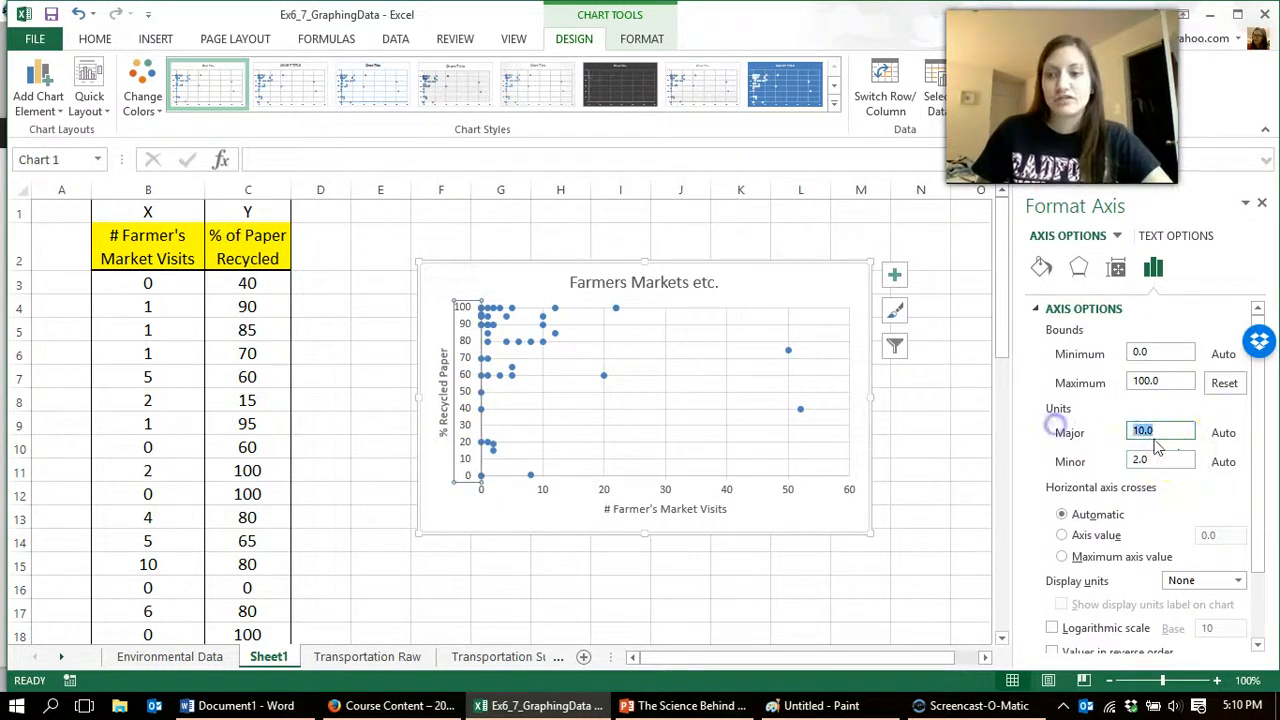
pyautogui.press('Return')
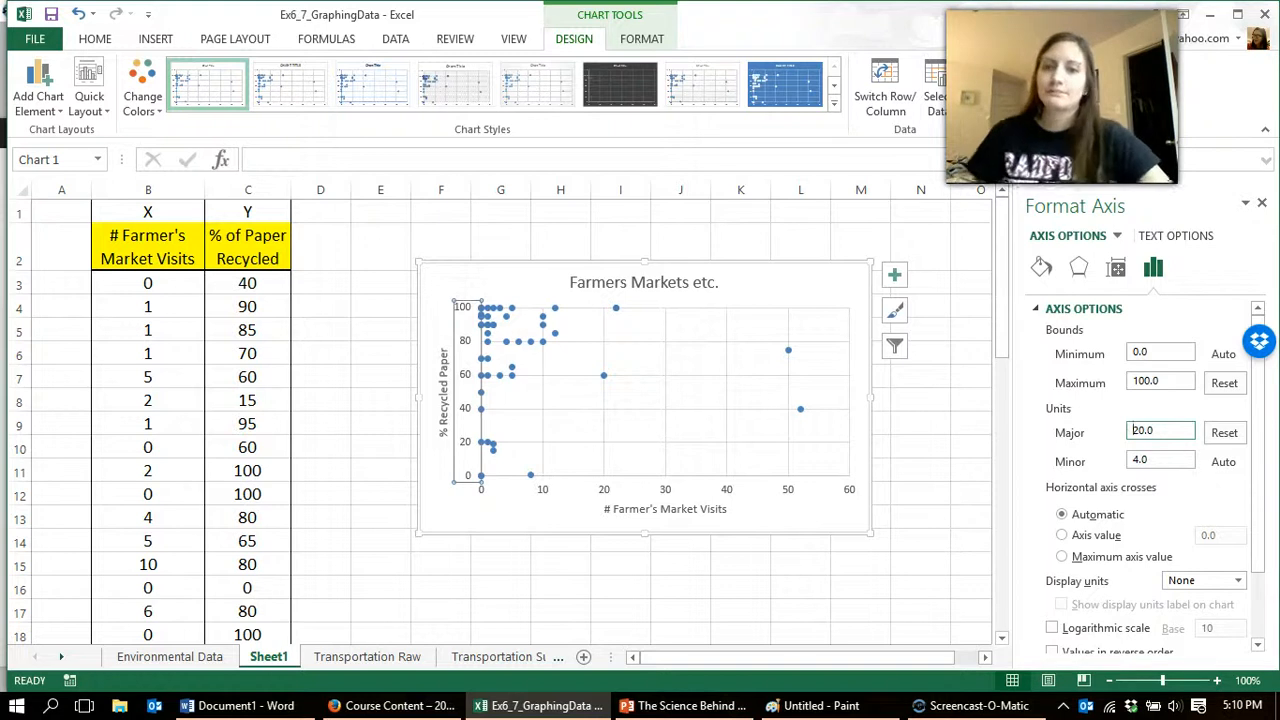
# Step: Give the vertical axis major tick marks of type Outside
pyautogui.click(1162, 461)
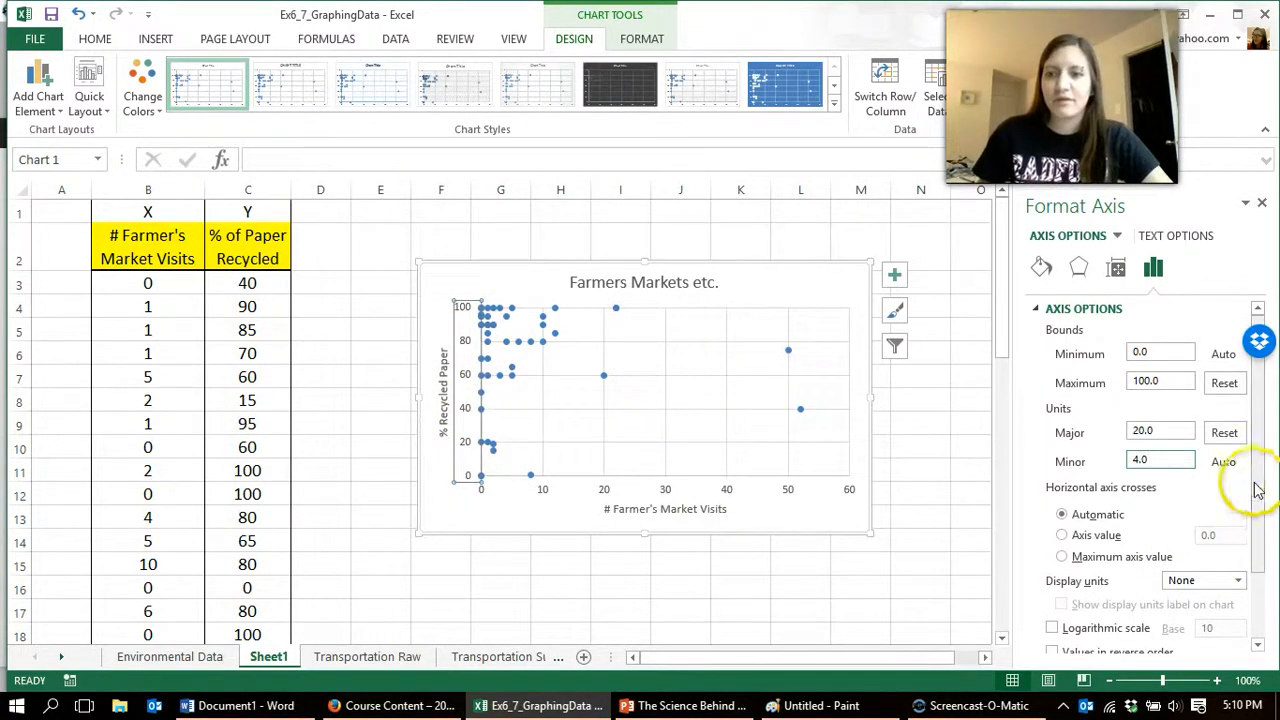
pyautogui.scroll(-3, 1258, 490)
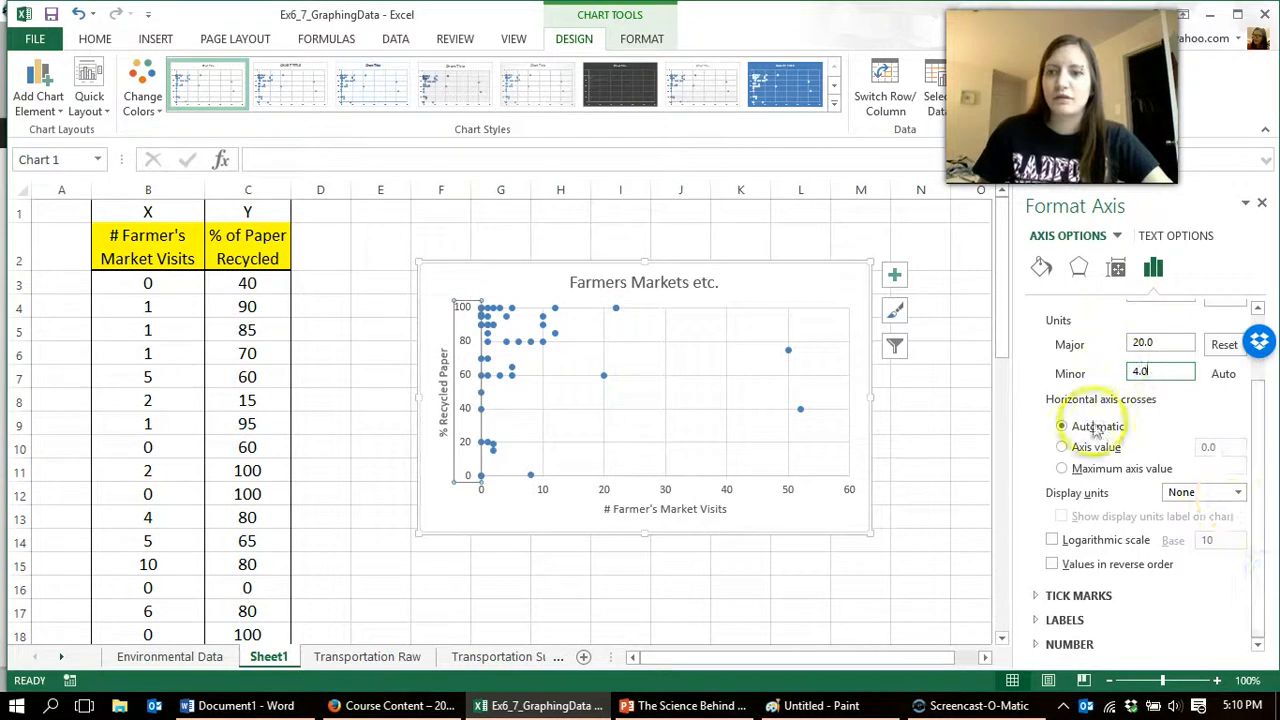
pyautogui.click(1038, 596)
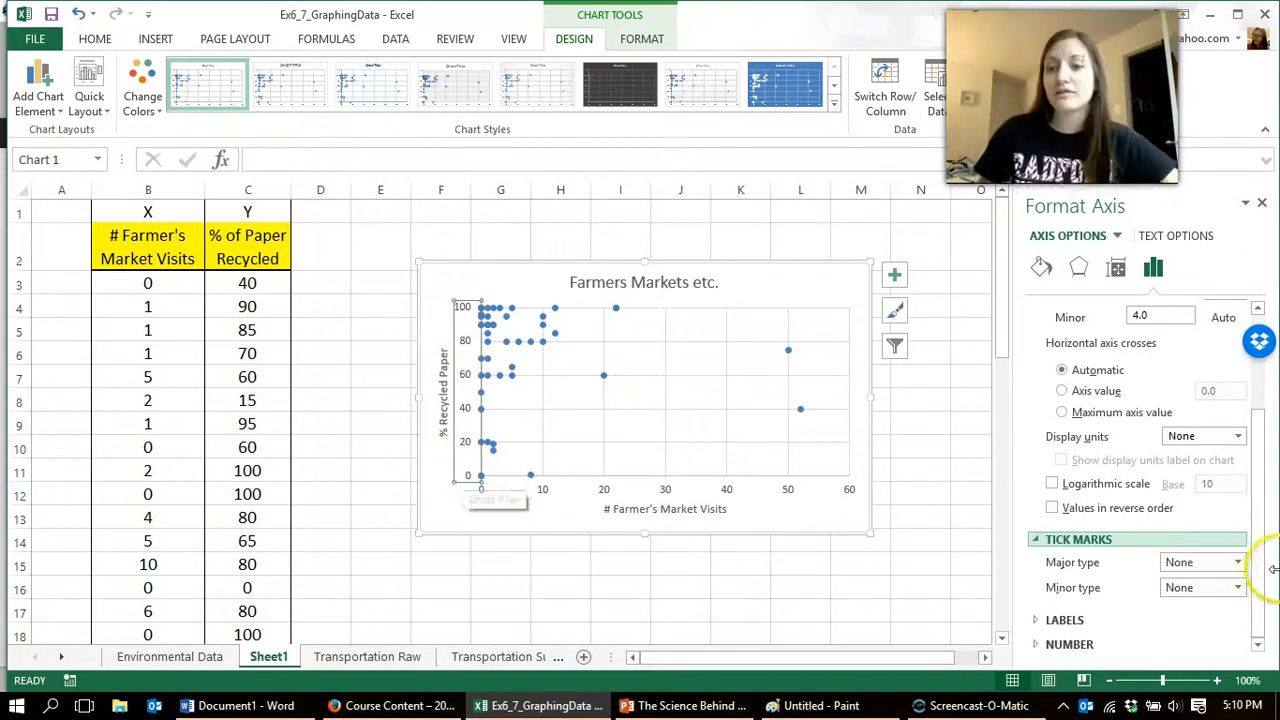
pyautogui.click(1238, 562)
pyautogui.click(1190, 627)
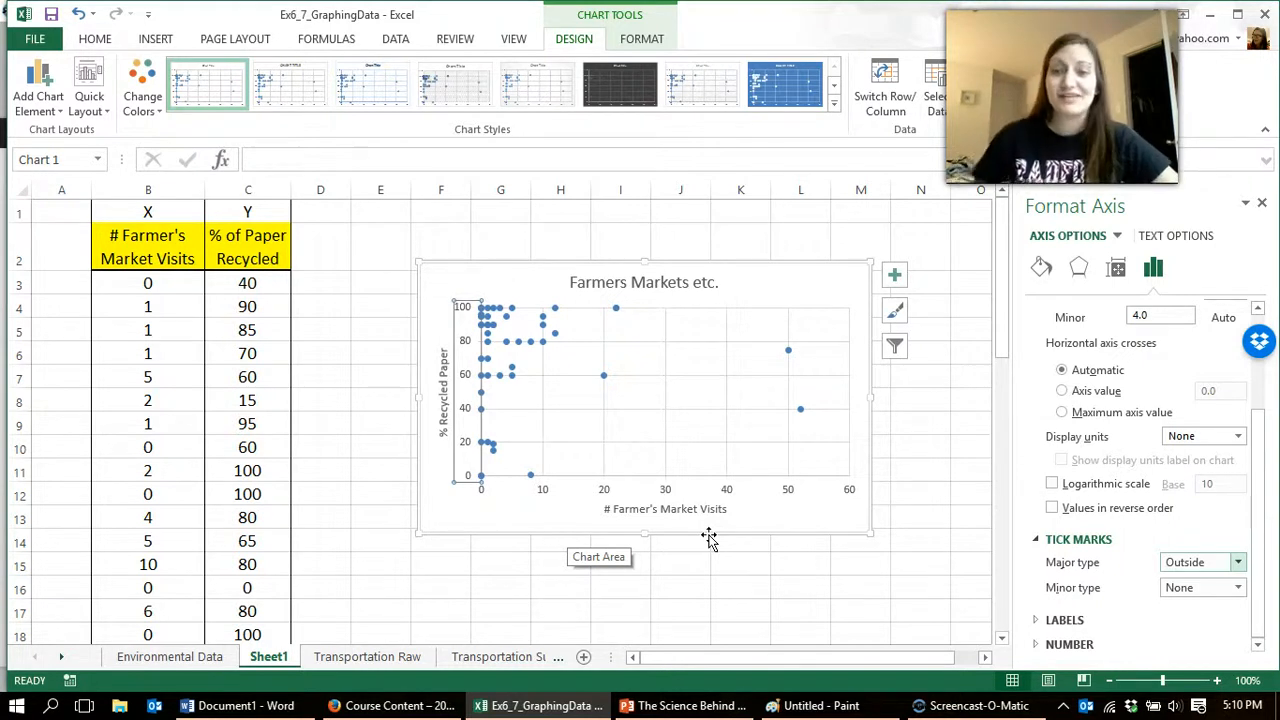
# Step: Change the font color of the vertical axis numbers to black
pyautogui.scroll(3, 1143, 500)
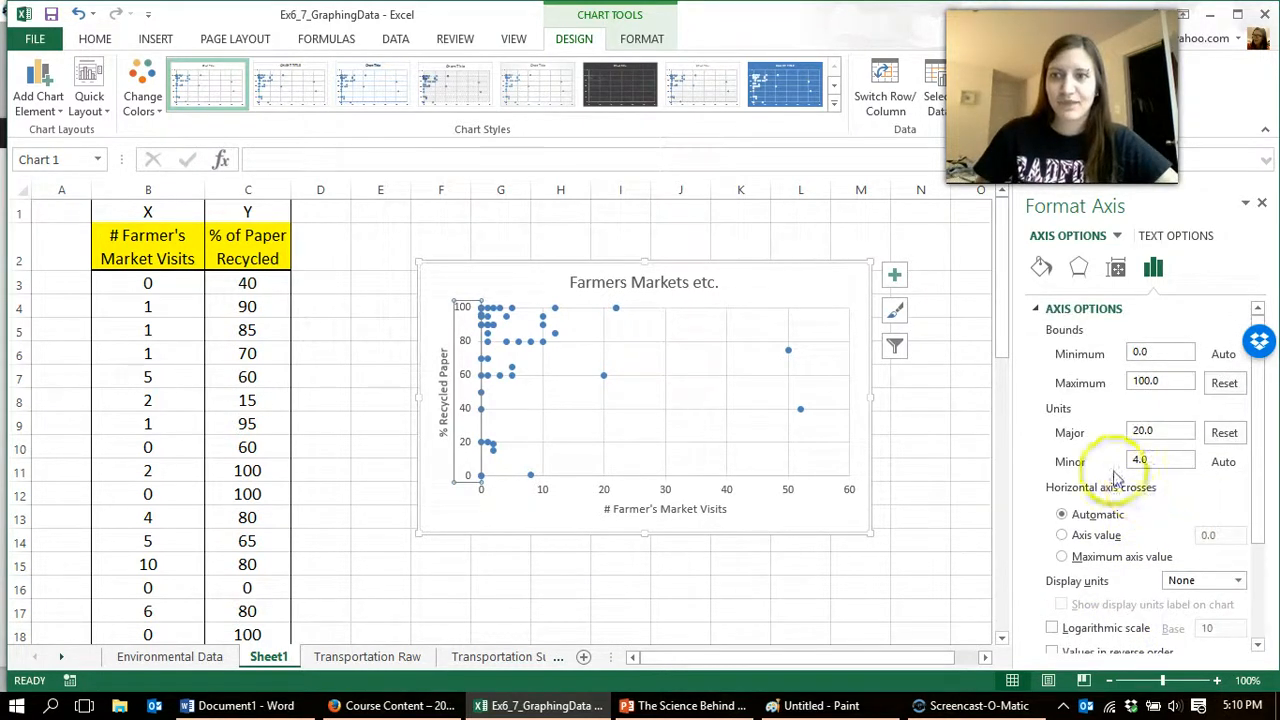
pyautogui.click(463, 352)
pyautogui.click(463, 352)
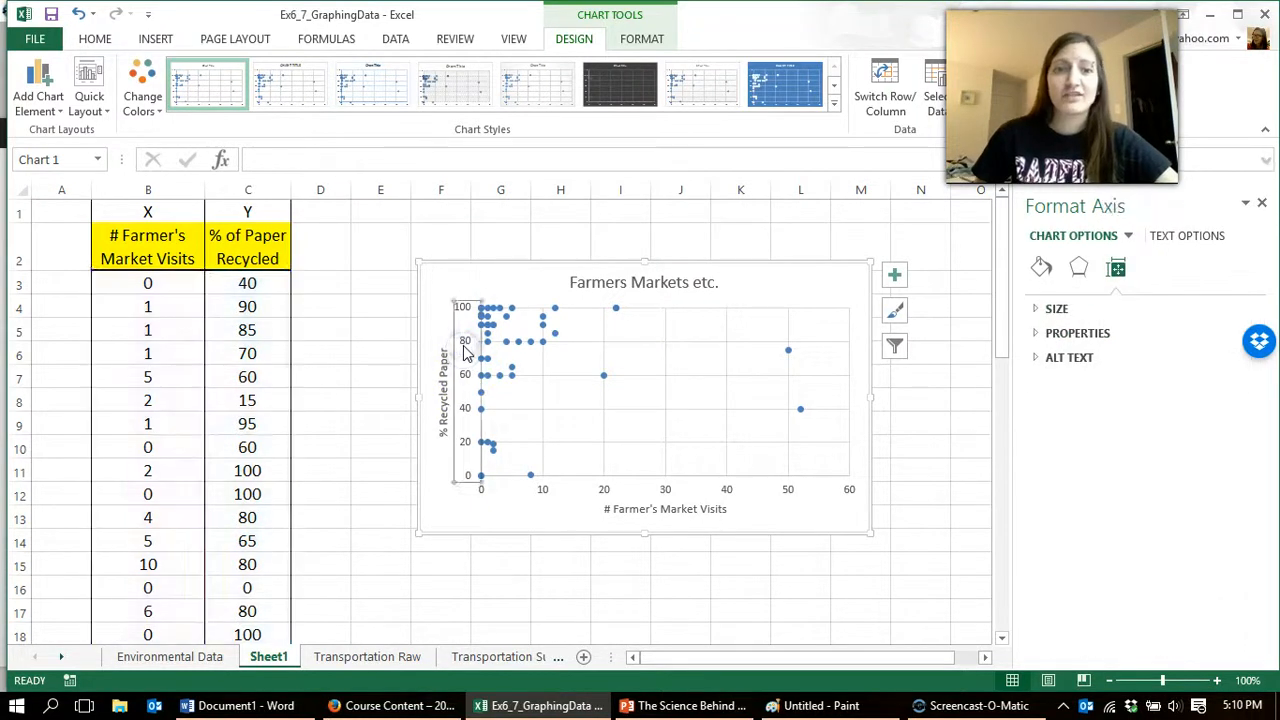
pyautogui.click(93, 37)
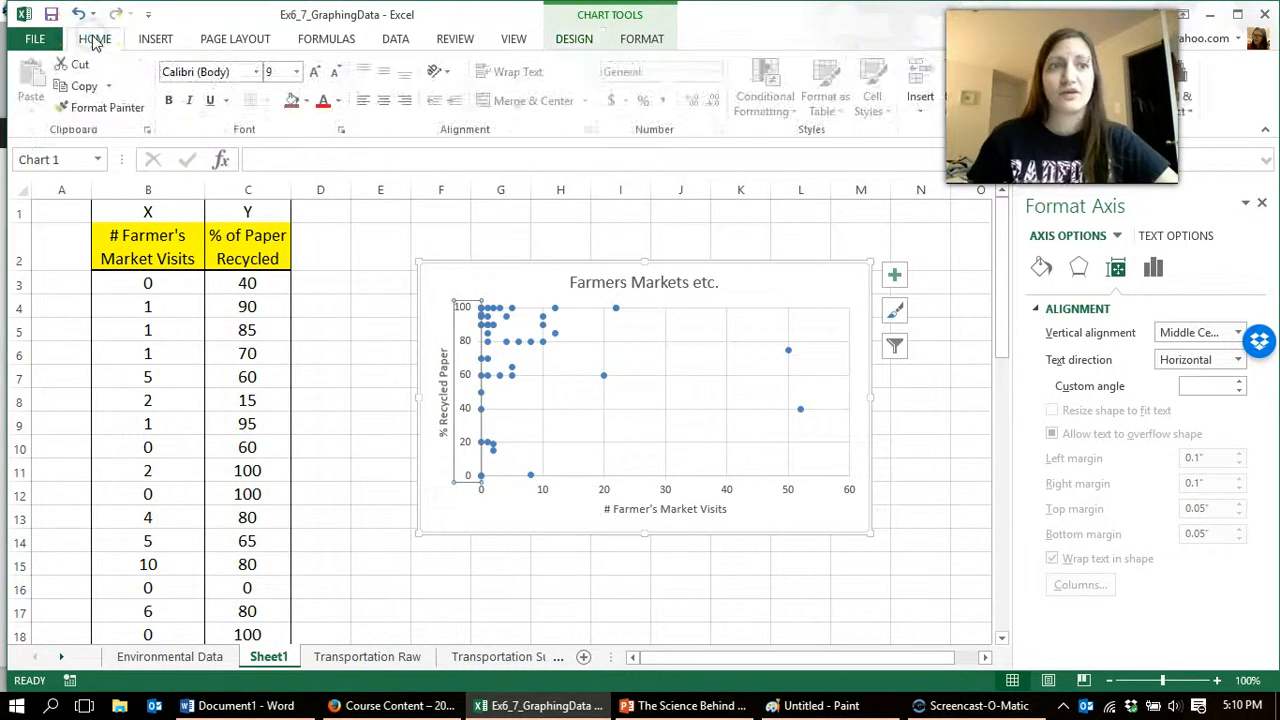
pyautogui.click(338, 101)
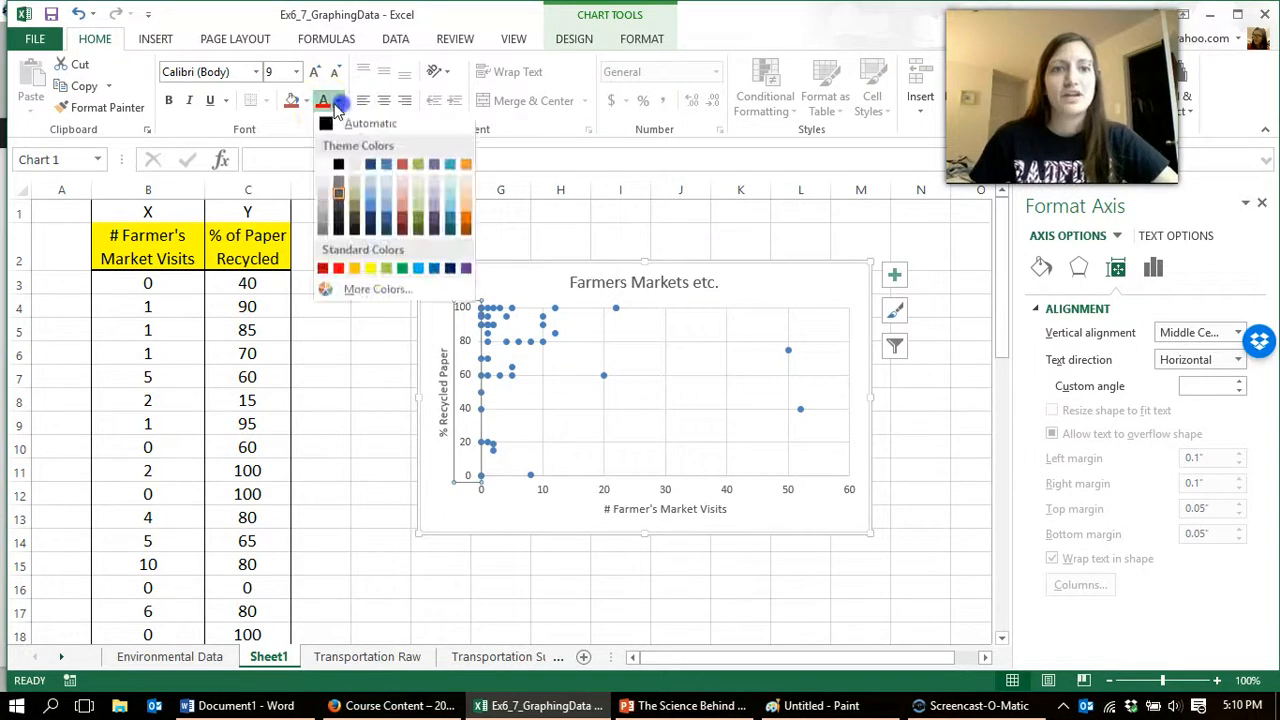
pyautogui.click(339, 166)
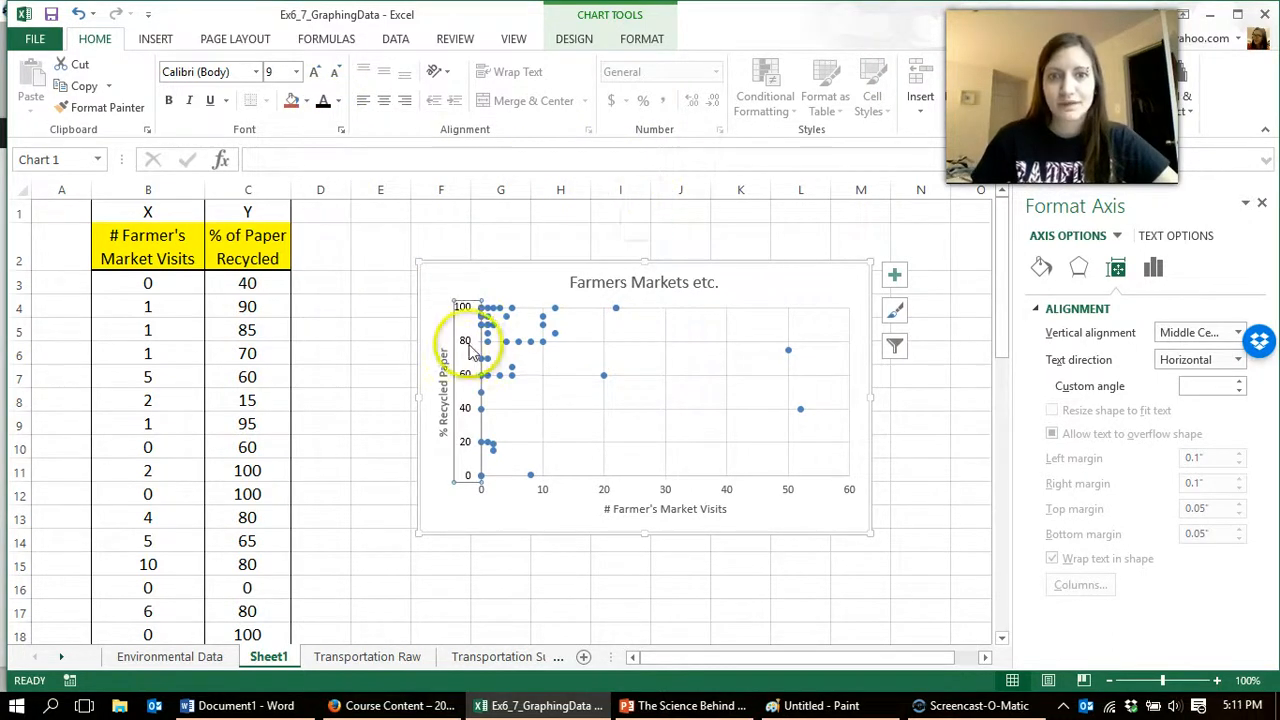
# Step: Format the vertical axis line as a solid black line
pyautogui.click(1153, 267)
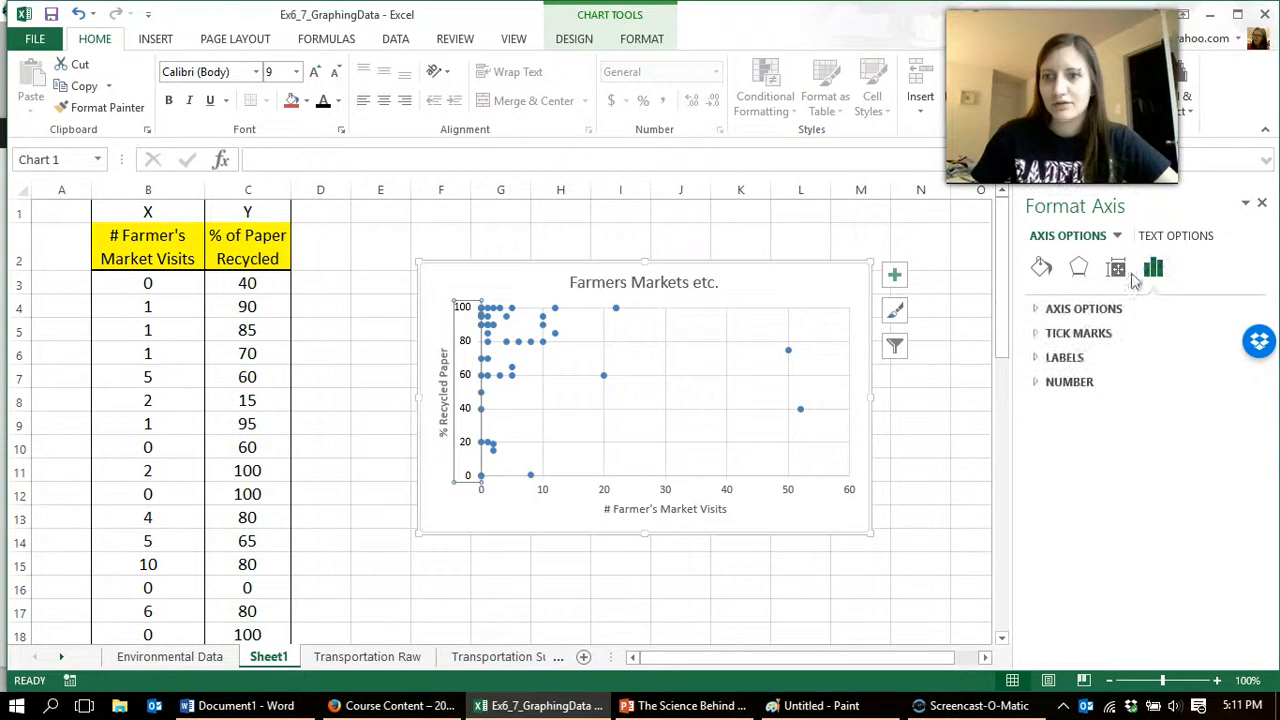
pyautogui.doubleClick(461, 343)
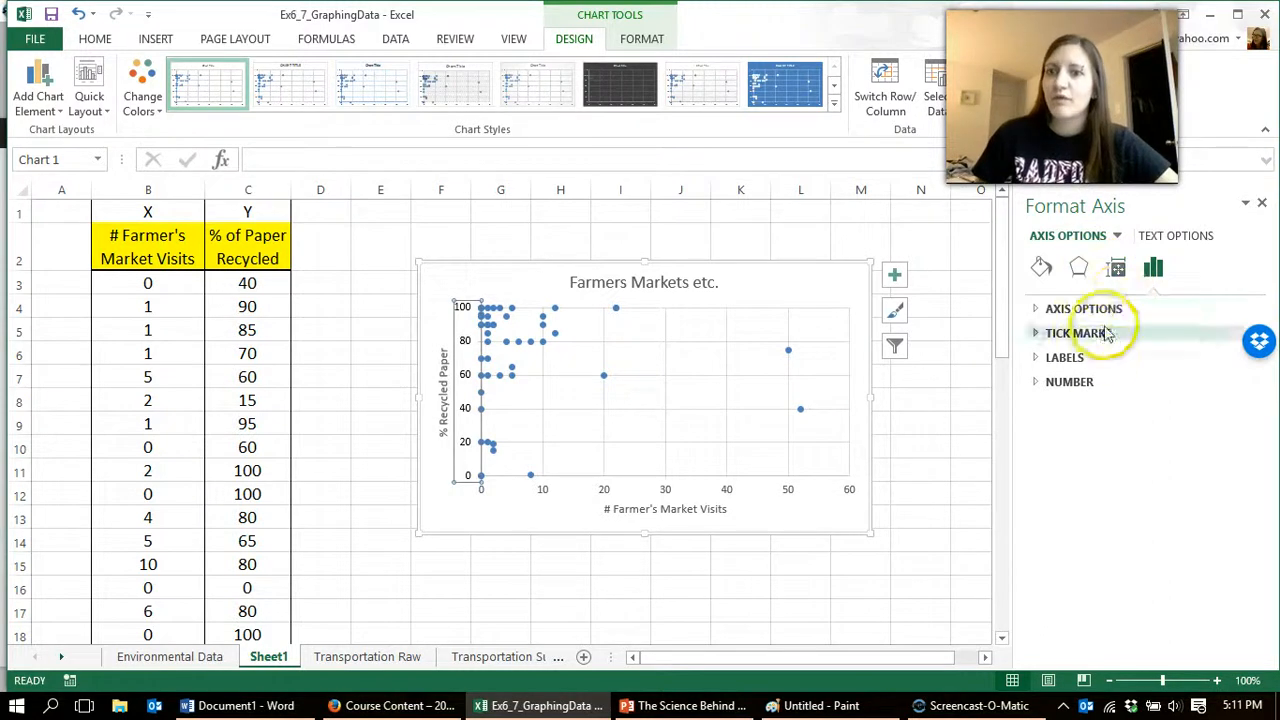
pyautogui.click(1097, 318)
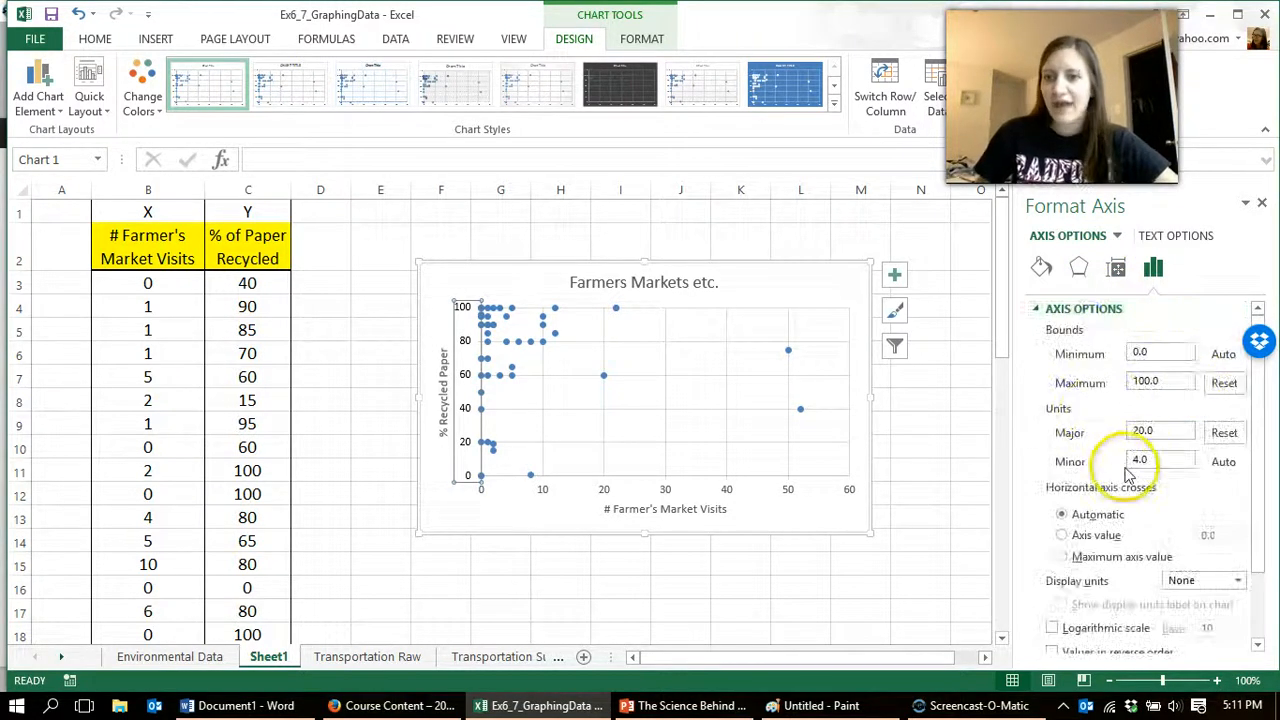
pyautogui.scroll(-2, 1132, 470)
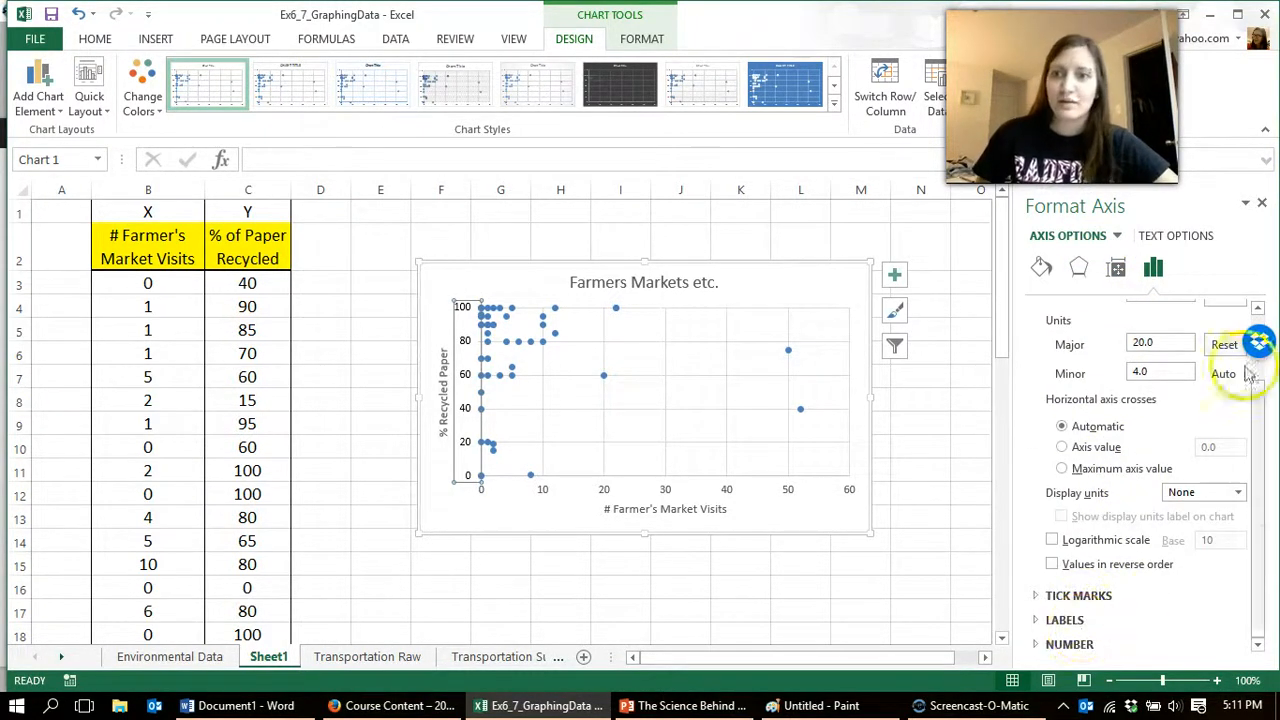
pyautogui.click(1040, 267)
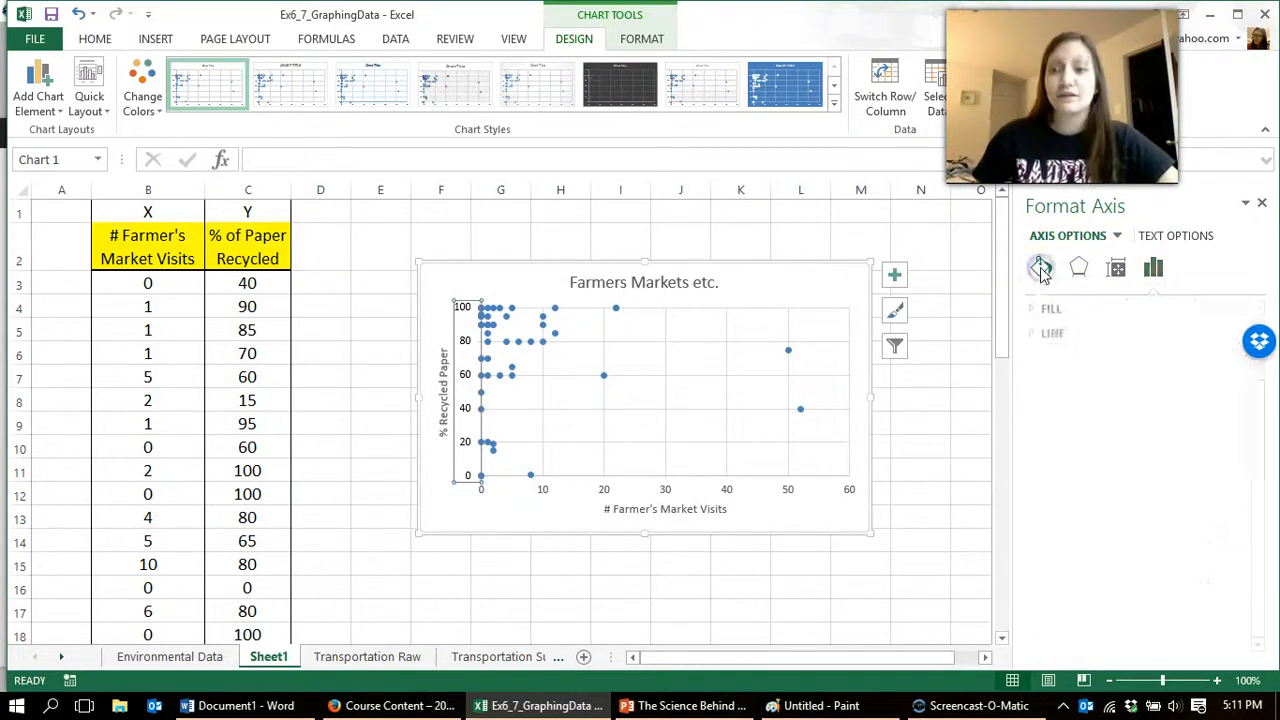
pyautogui.click(1037, 336)
pyautogui.click(1083, 383)
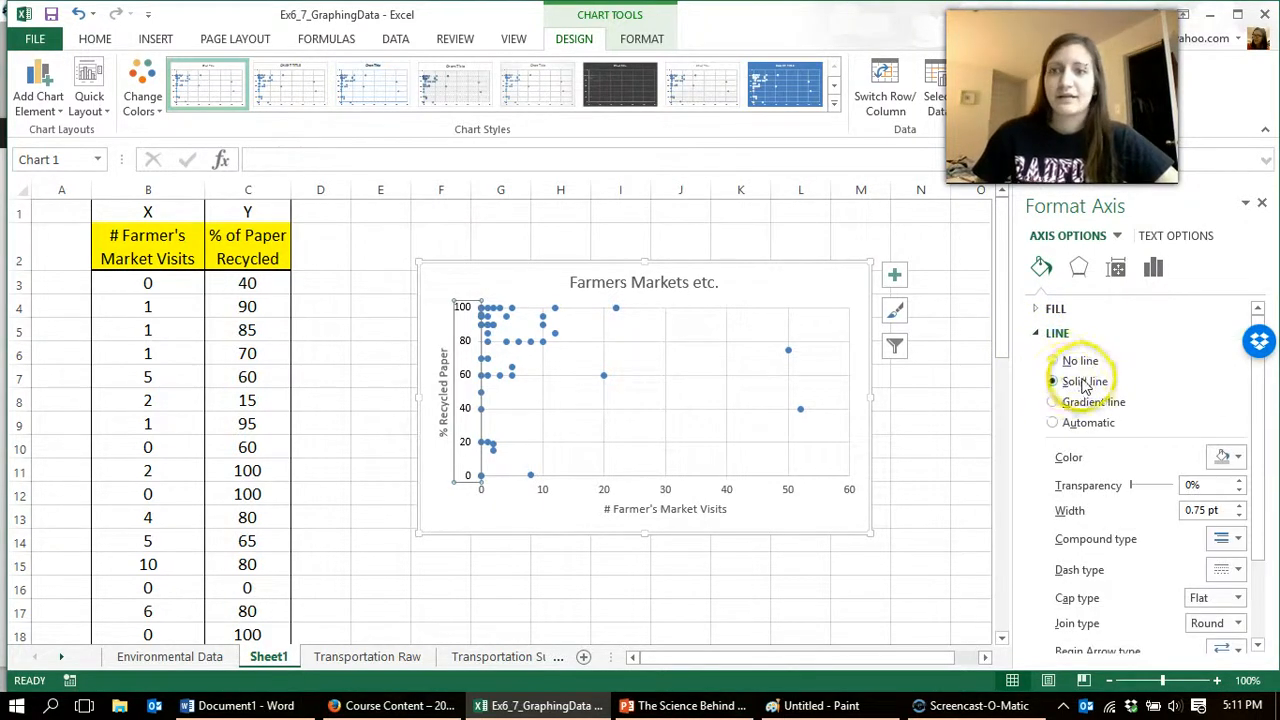
pyautogui.click(1230, 470)
pyautogui.click(1138, 498)
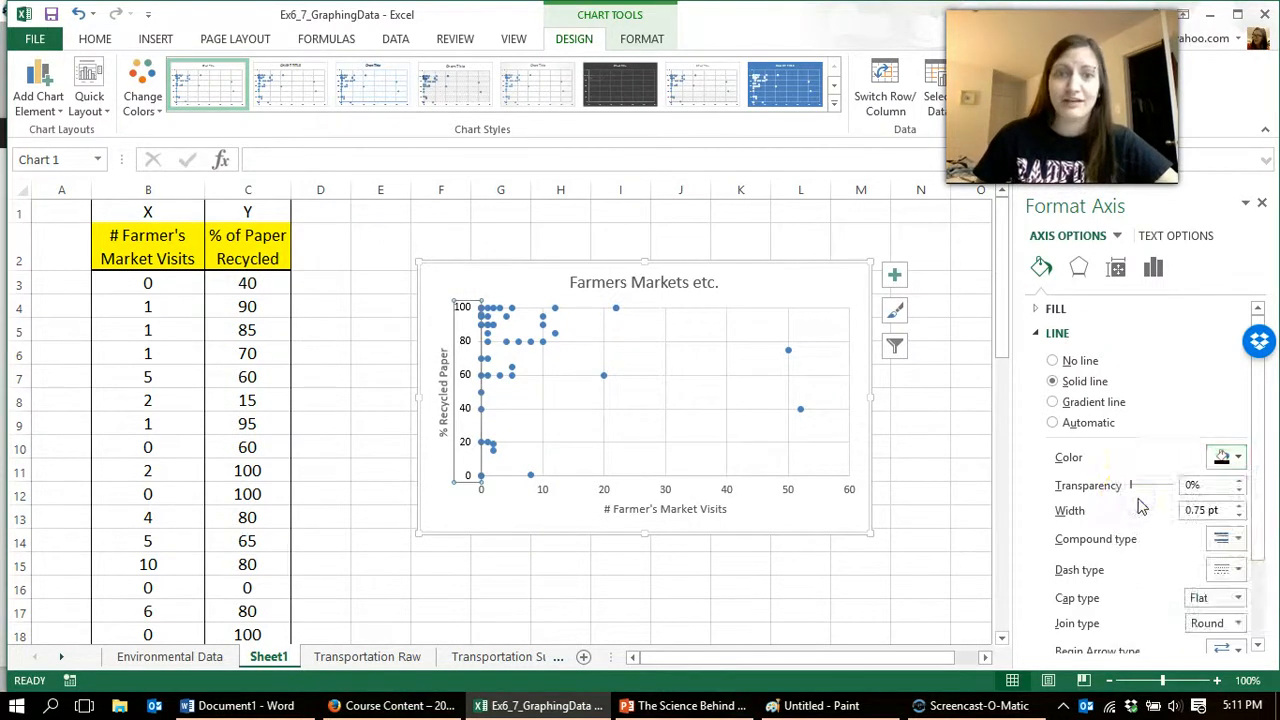
# Step: Increase the font size of the vertical axis numbers to 14
pyautogui.click(482, 385)
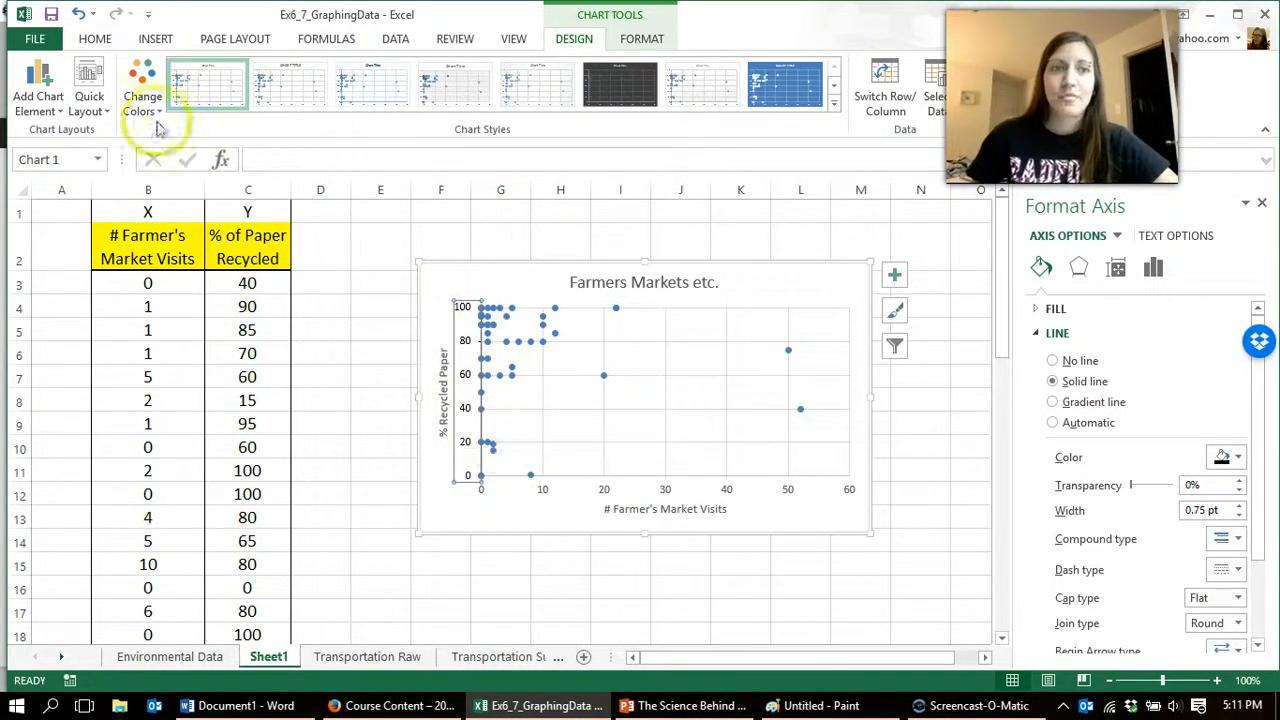
pyautogui.click(112, 42)
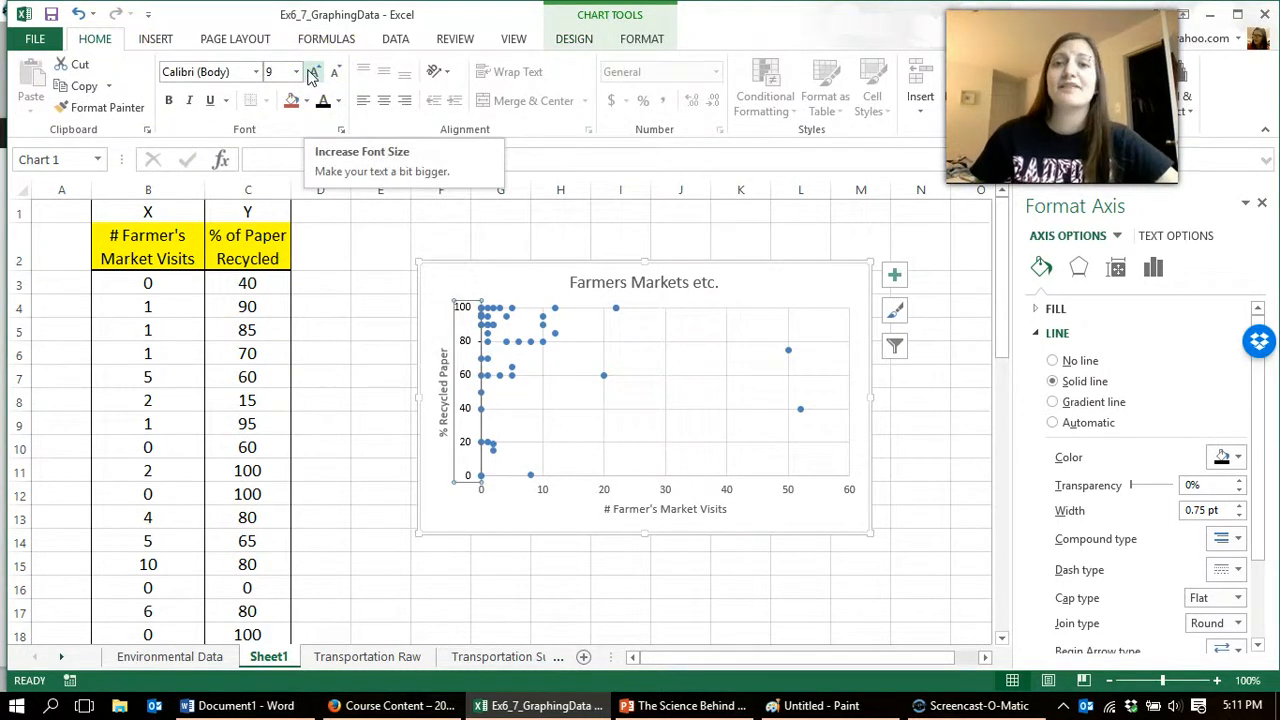
pyautogui.click(313, 73)
pyautogui.click(313, 73)
pyautogui.click(313, 73)
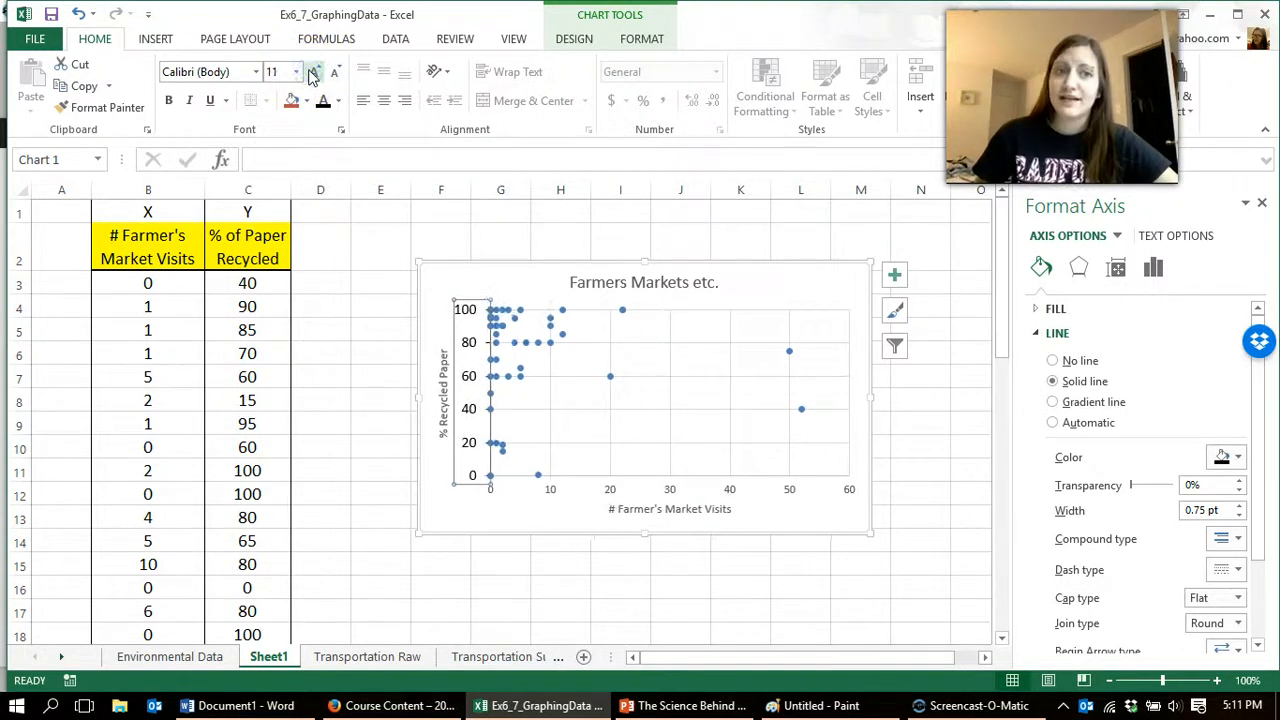
# Step: Enlarge the chart outward from its lower-left corner and format the "% Recycled Paper" axis title as black 14-point text
pyautogui.click(445, 396)
pyautogui.moveTo(417, 533); pyautogui.dragTo(335, 612)
pyautogui.click(360, 435)
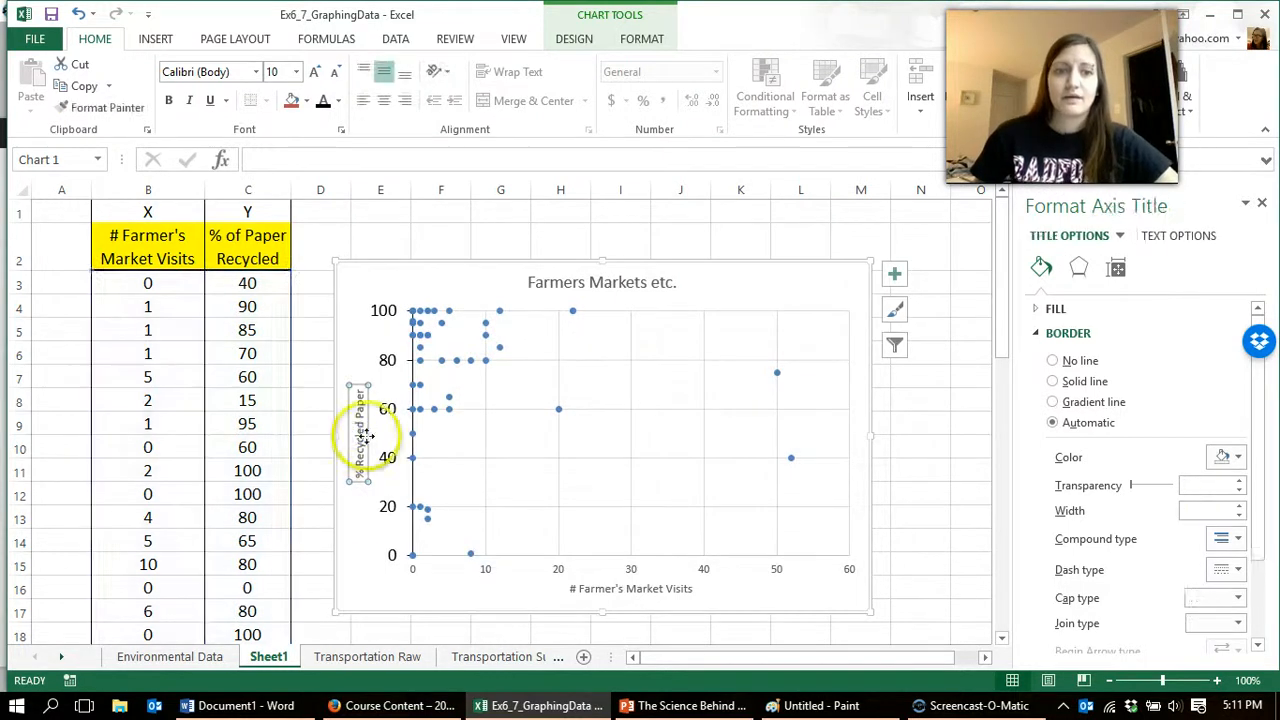
pyautogui.click(357, 507)
pyautogui.click(361, 466)
pyautogui.click(316, 76)
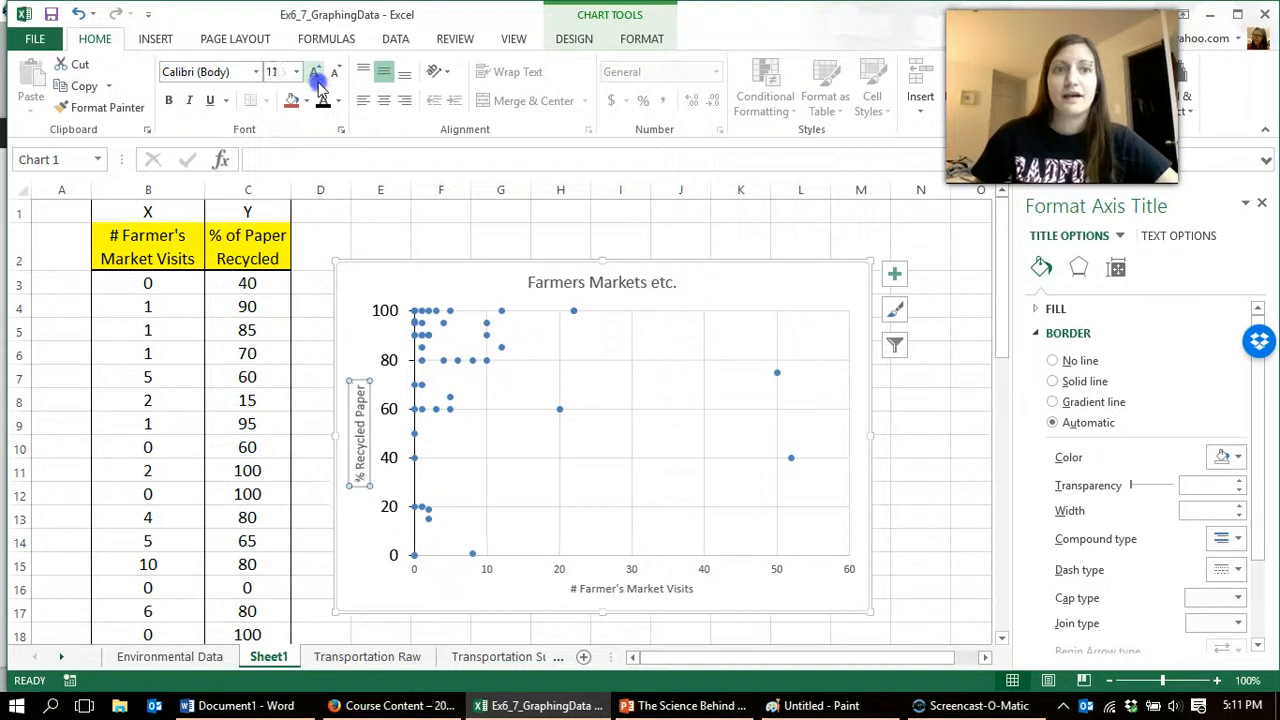
pyautogui.click(316, 76)
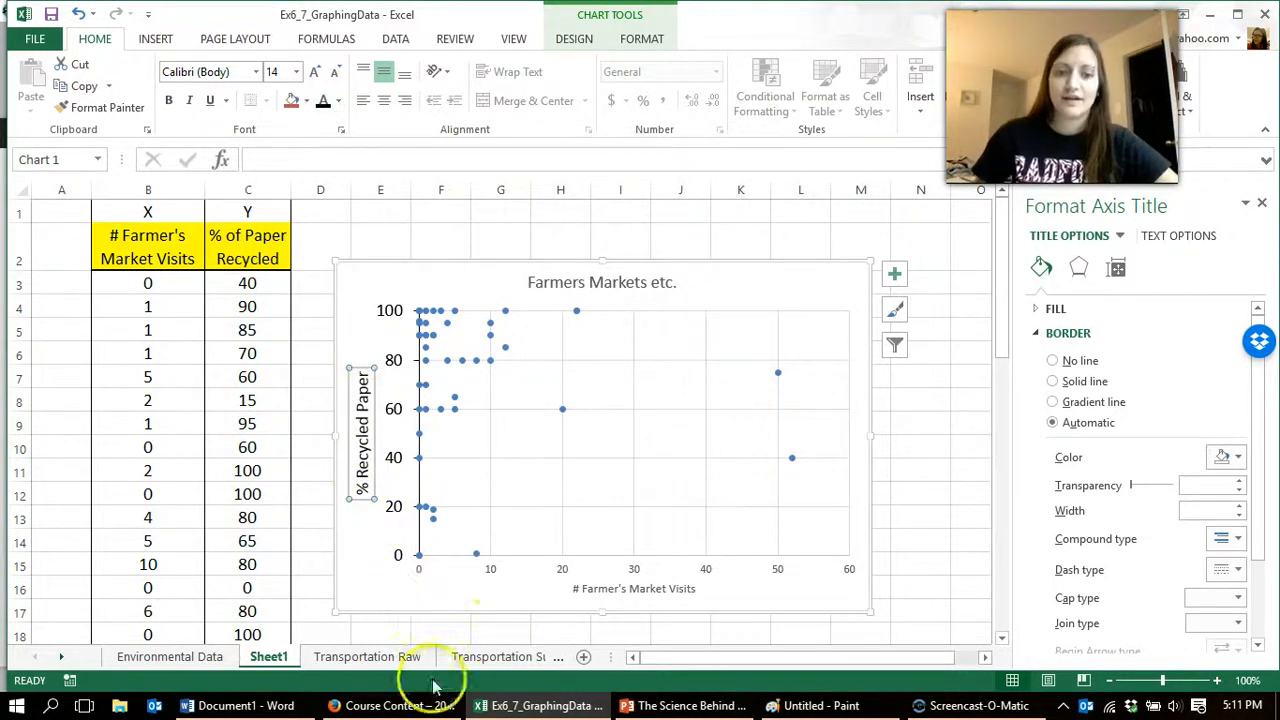
# Step: Give the horizontal axis major tick marks of type Outside
pyautogui.click(497, 580)
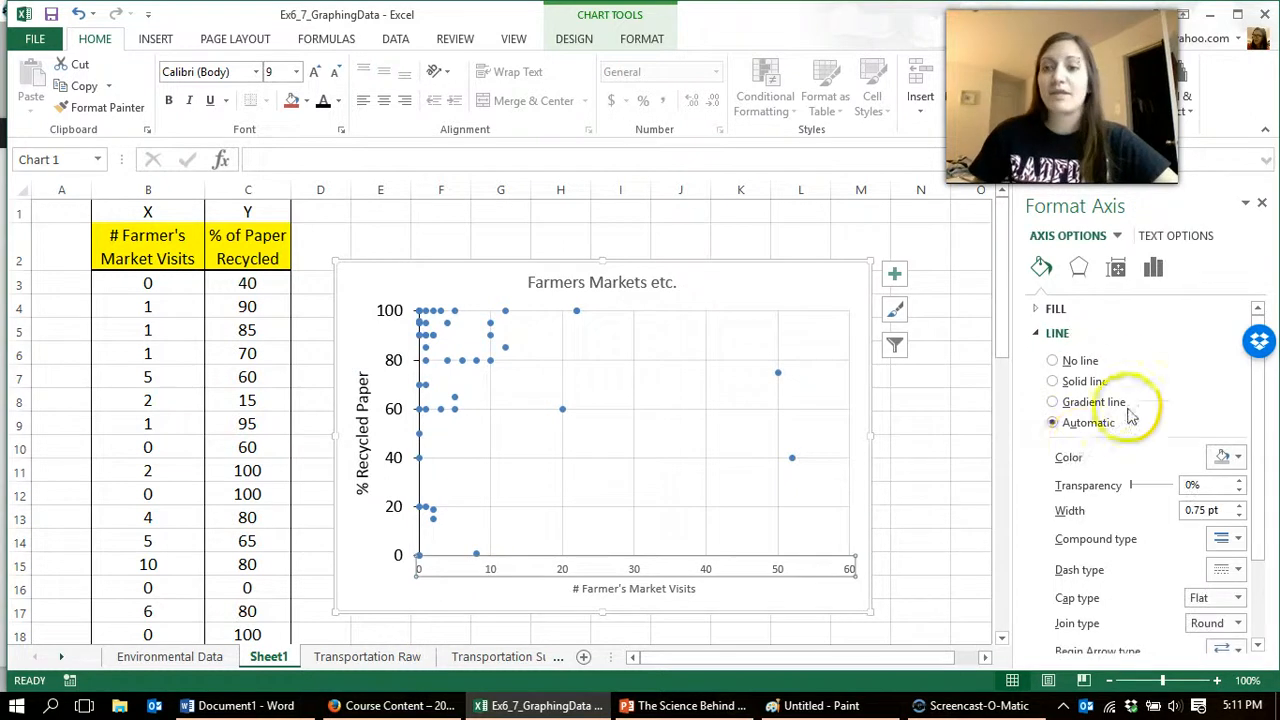
pyautogui.click(1153, 267)
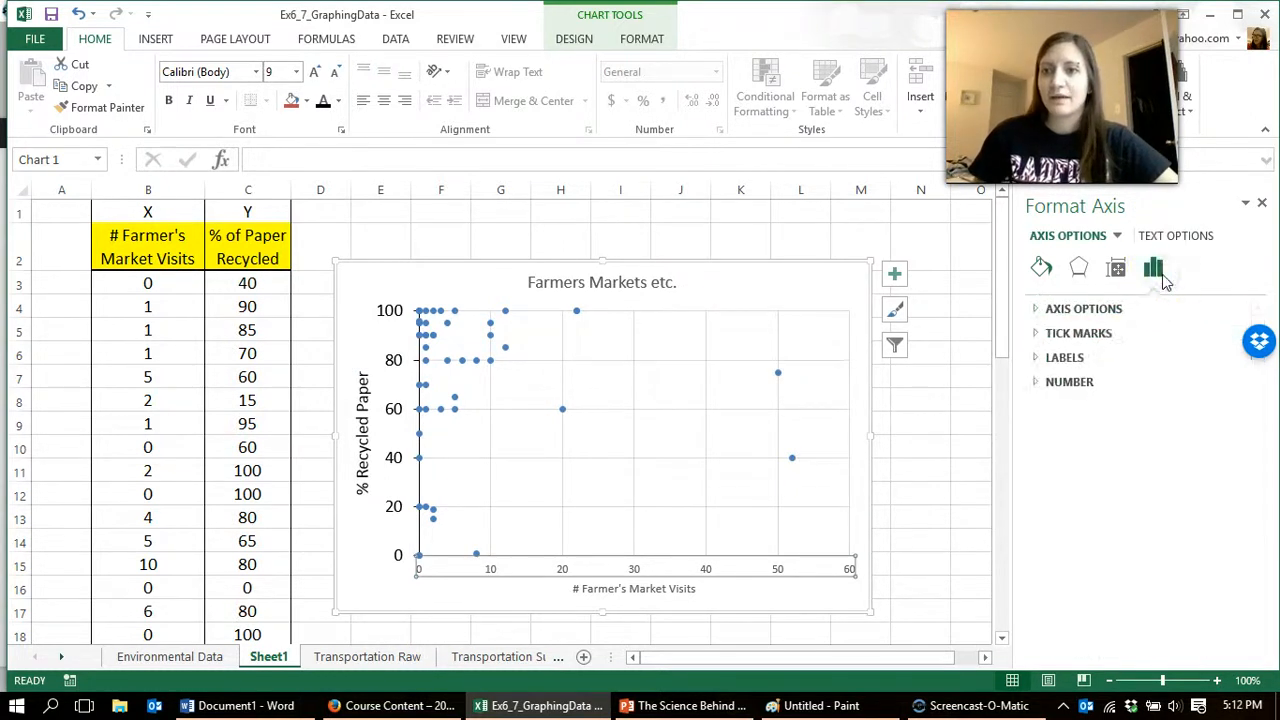
pyautogui.click(1083, 308)
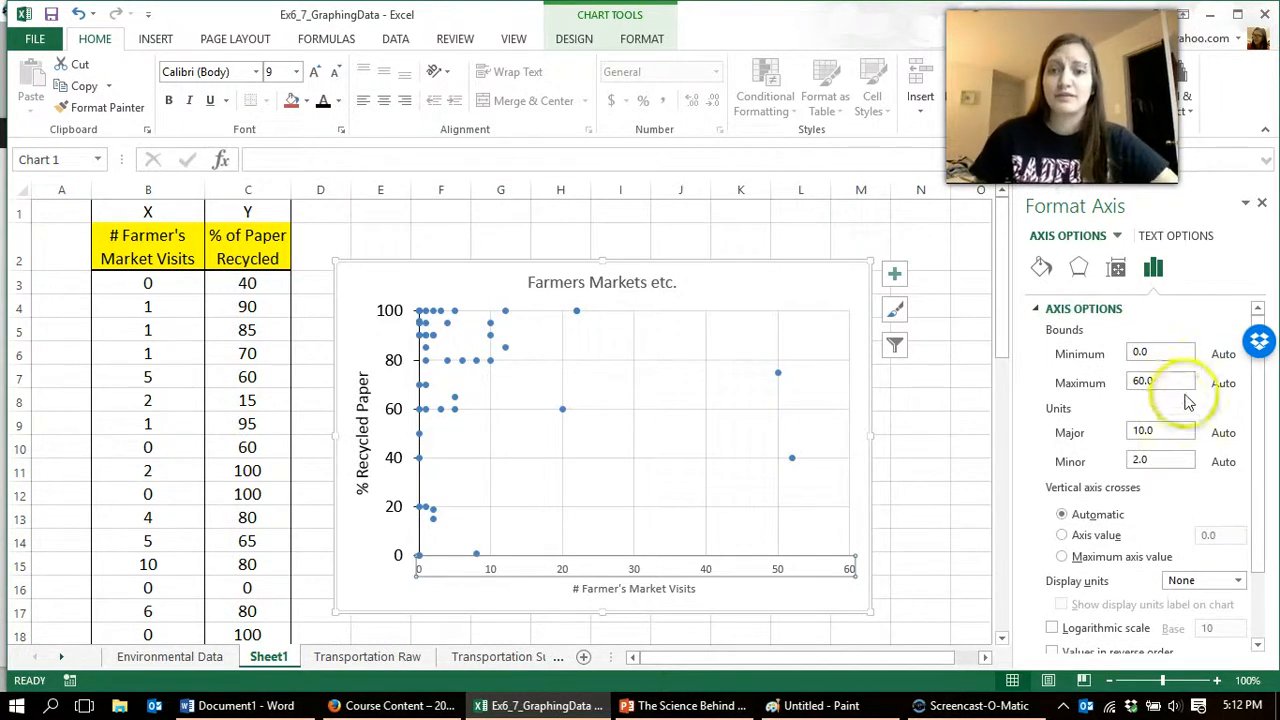
pyautogui.click(1158, 430)
pyautogui.scroll(-2, 1144, 435)
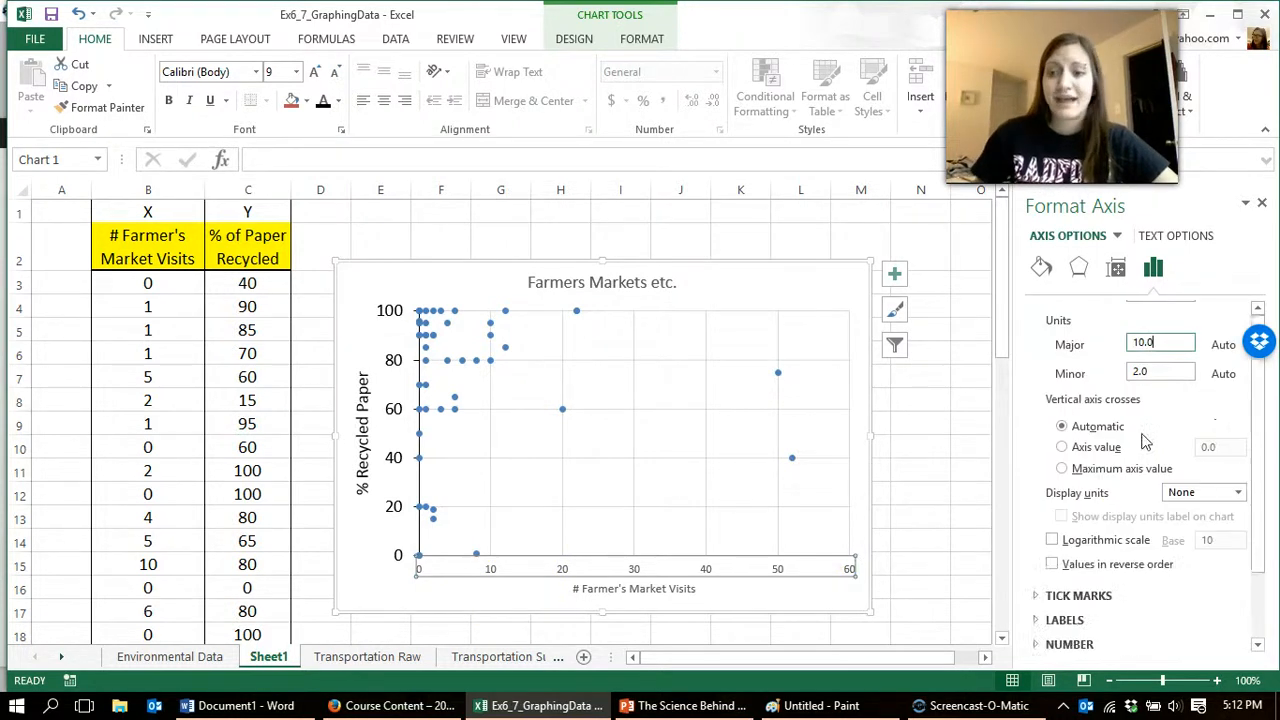
pyautogui.click(1078, 595)
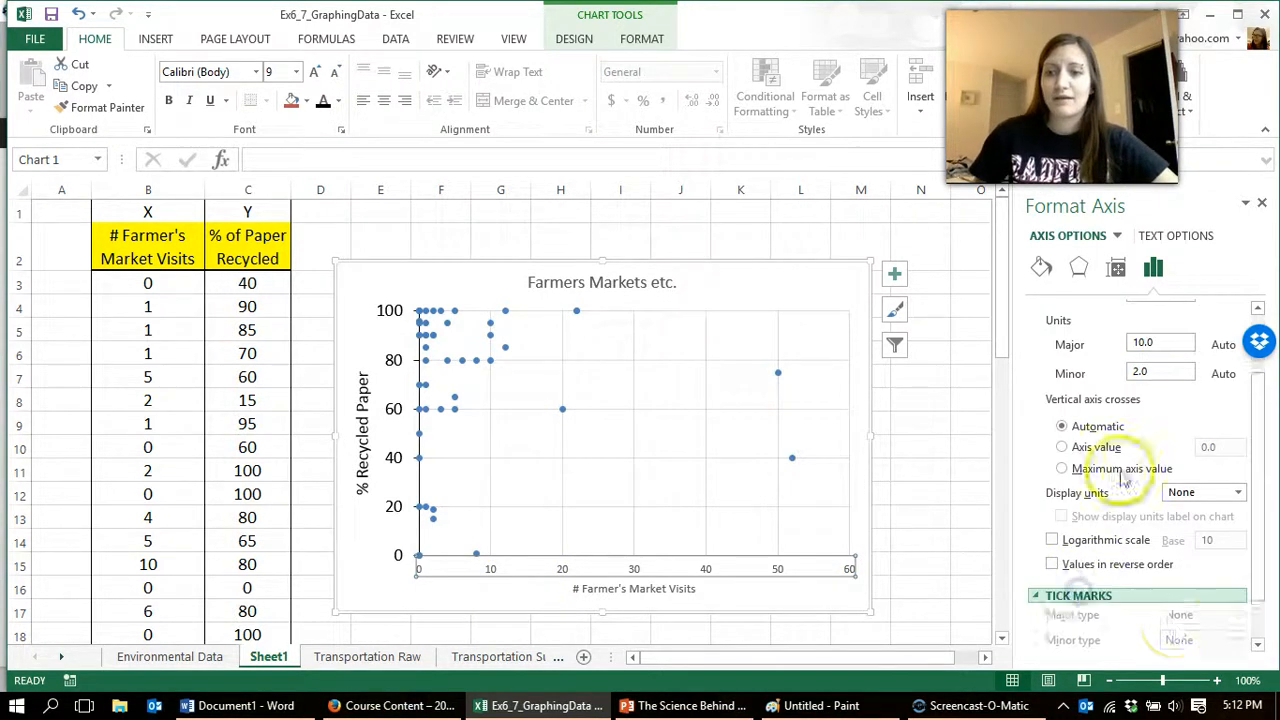
pyautogui.click(1180, 563)
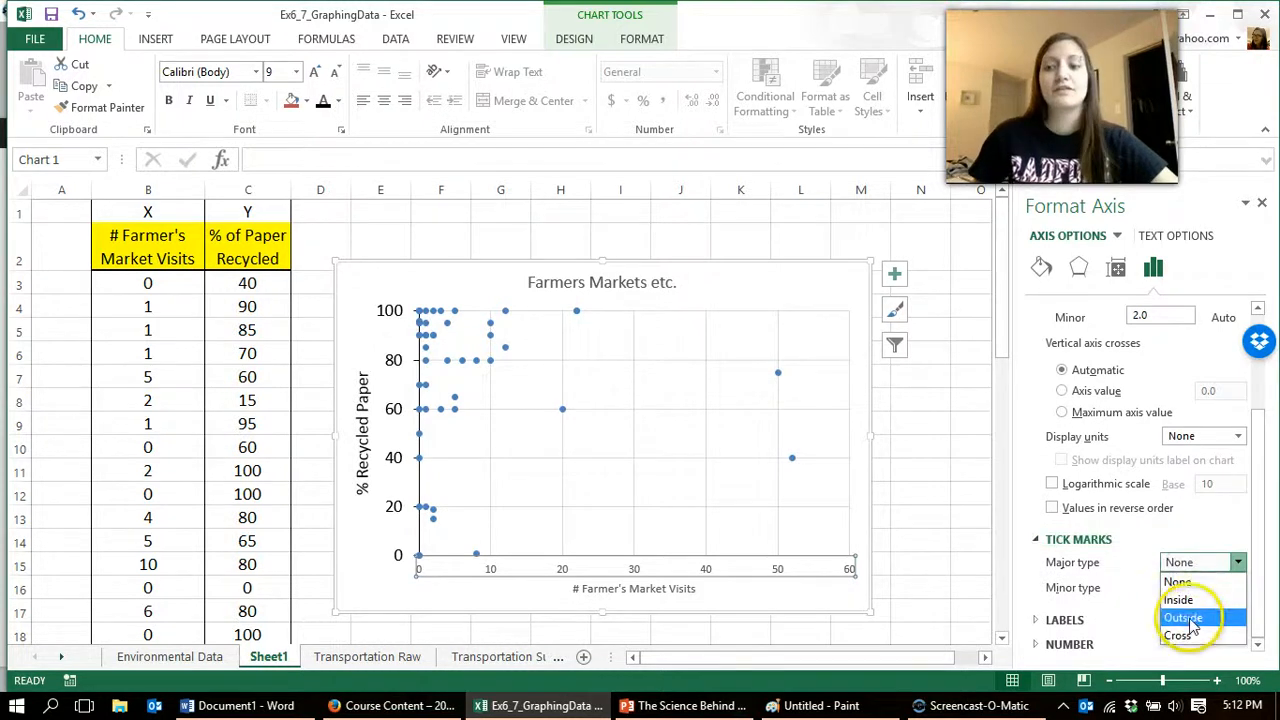
pyautogui.click(1175, 615)
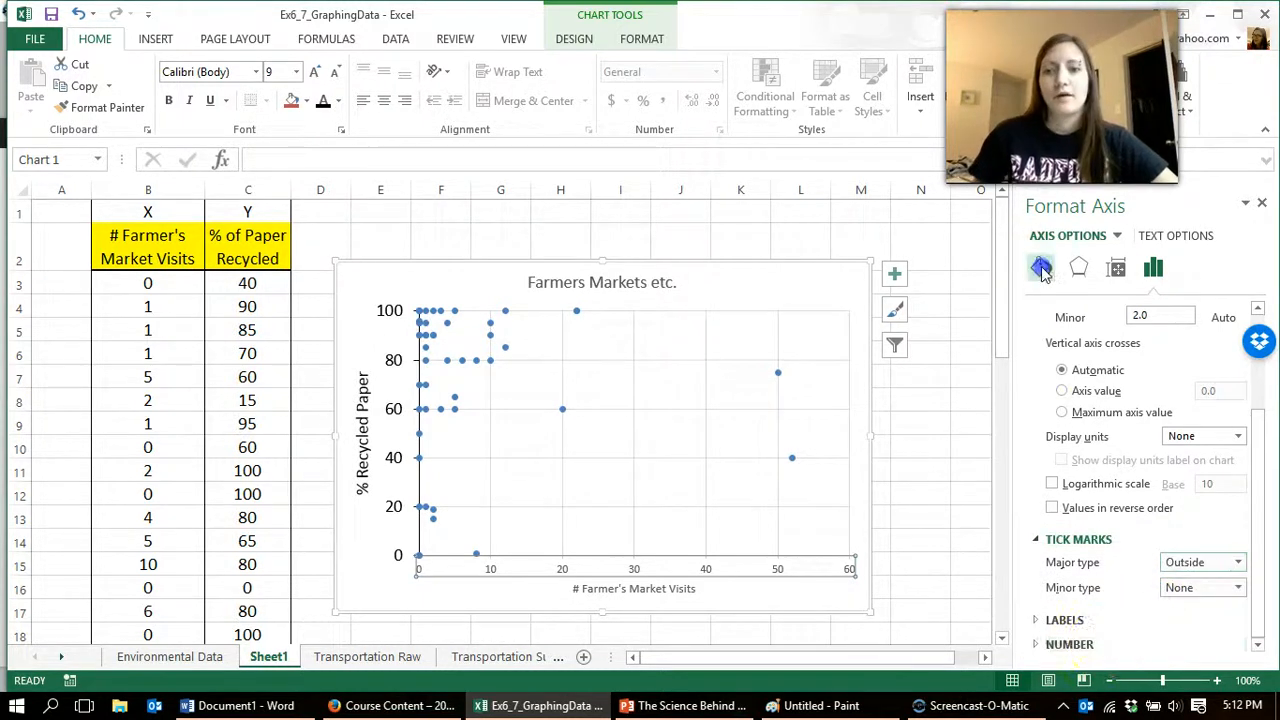
# Step: Change the horizontal axis line color to black
pyautogui.click(1039, 270)
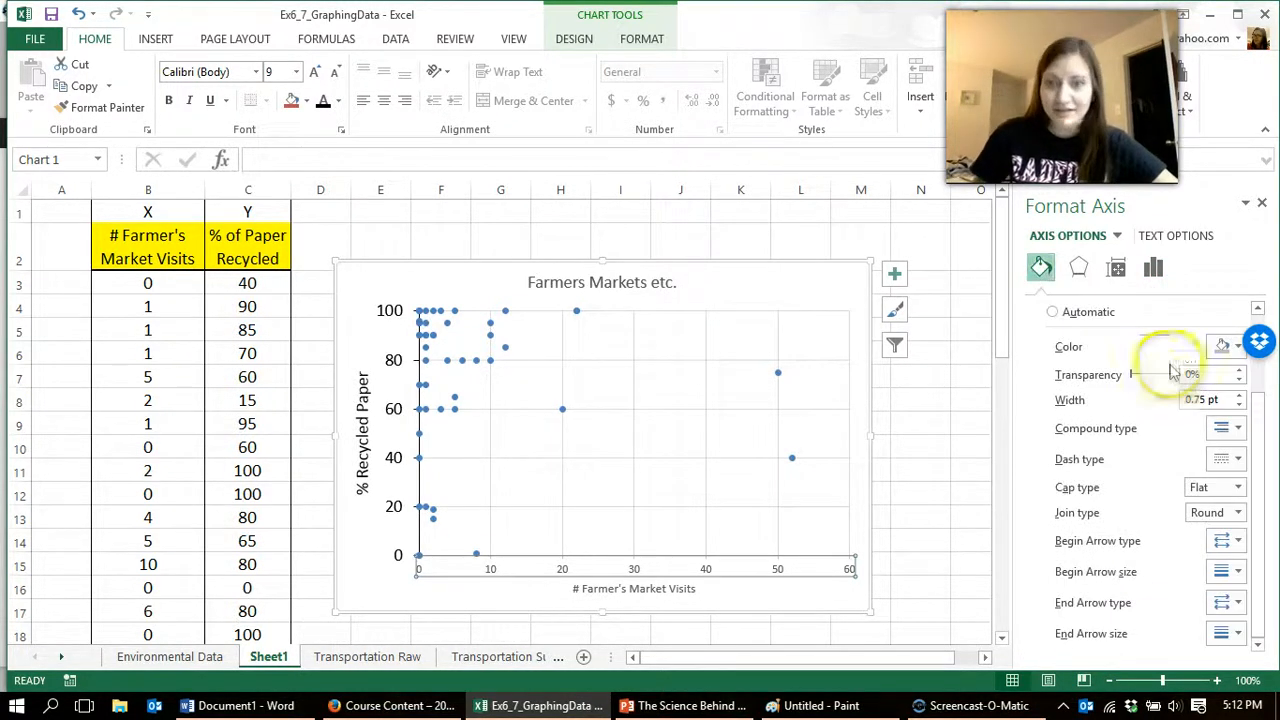
pyautogui.click(1228, 346)
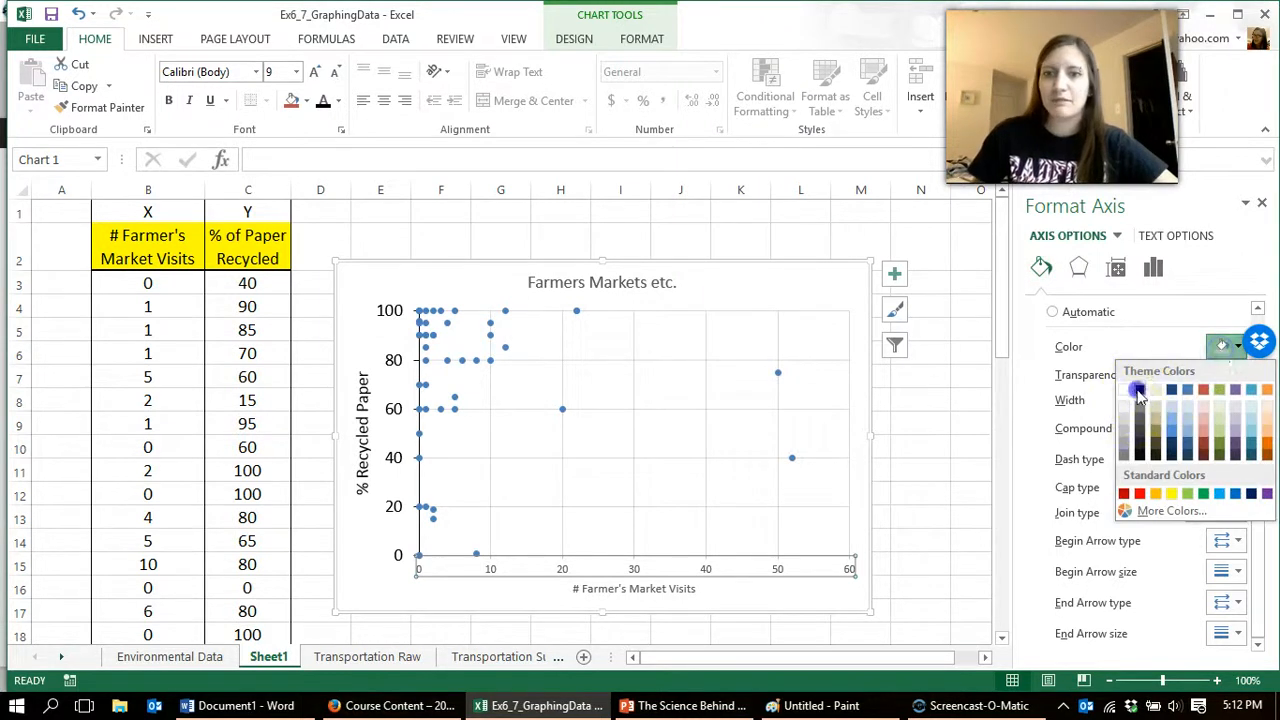
pyautogui.click(1138, 392)
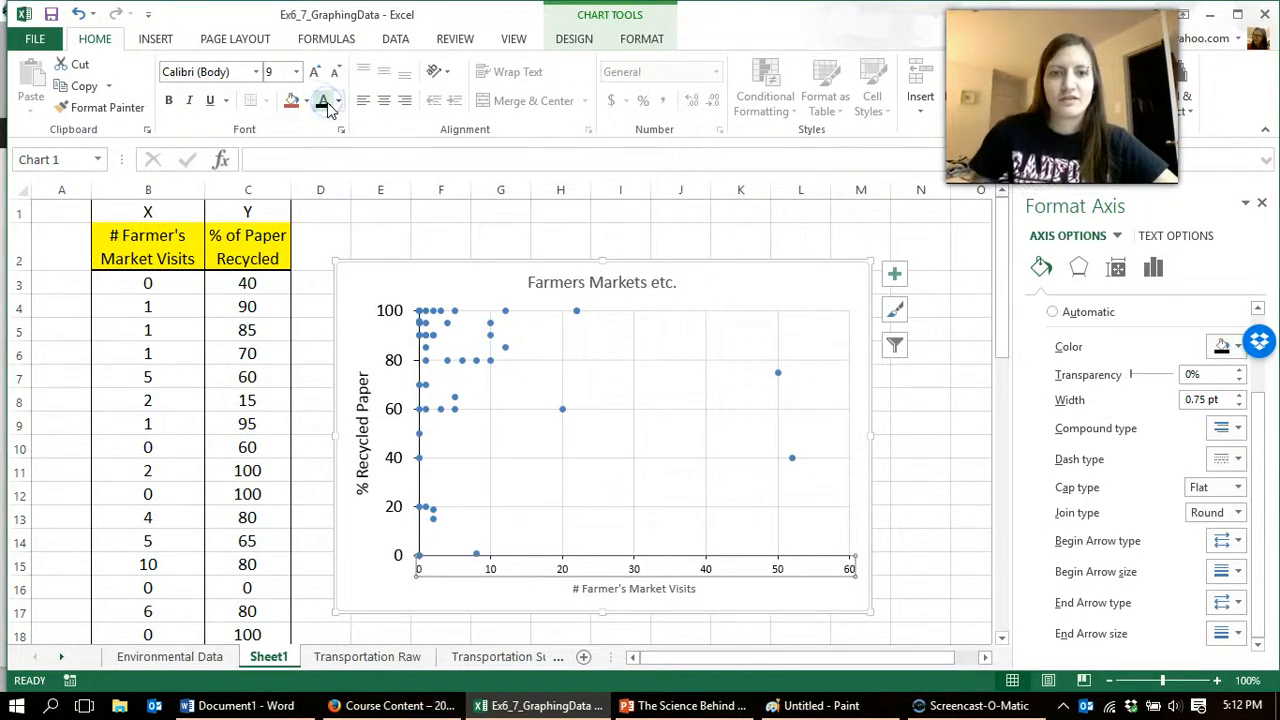
# Step: Format the horizontal axis numbers as black text with font size 12
pyautogui.click(315, 73)
pyautogui.click(315, 73)
pyautogui.click(315, 73)
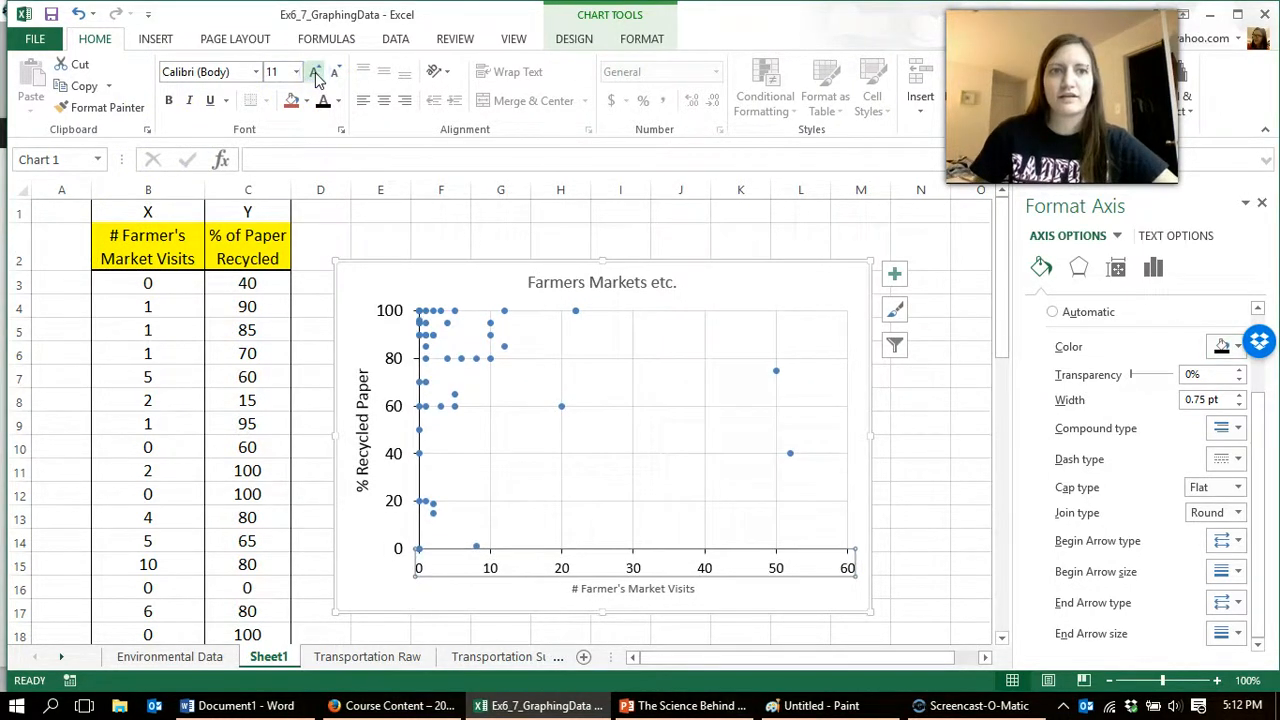
pyautogui.click(315, 73)
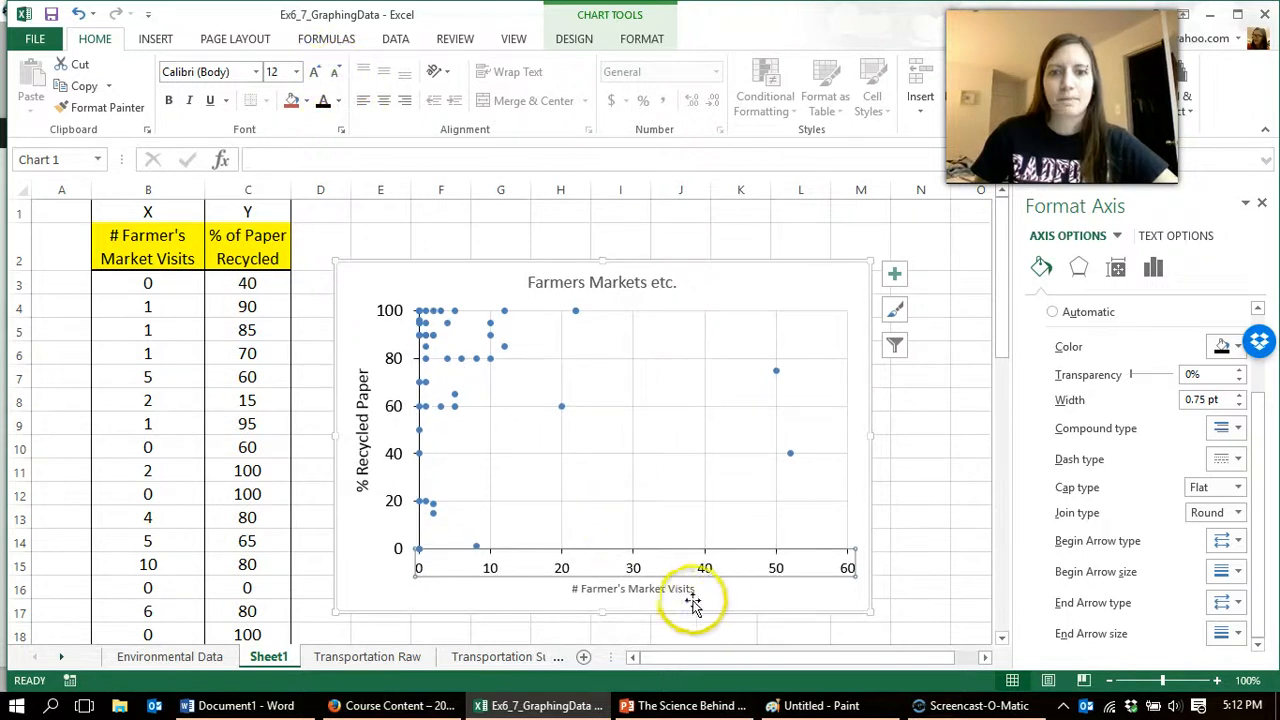
# Step: Format the "# Farmer's Market Visits" axis title as black text with font size 14
pyautogui.click(665, 590)
pyautogui.click(315, 75)
pyautogui.click(315, 75)
pyautogui.click(315, 75)
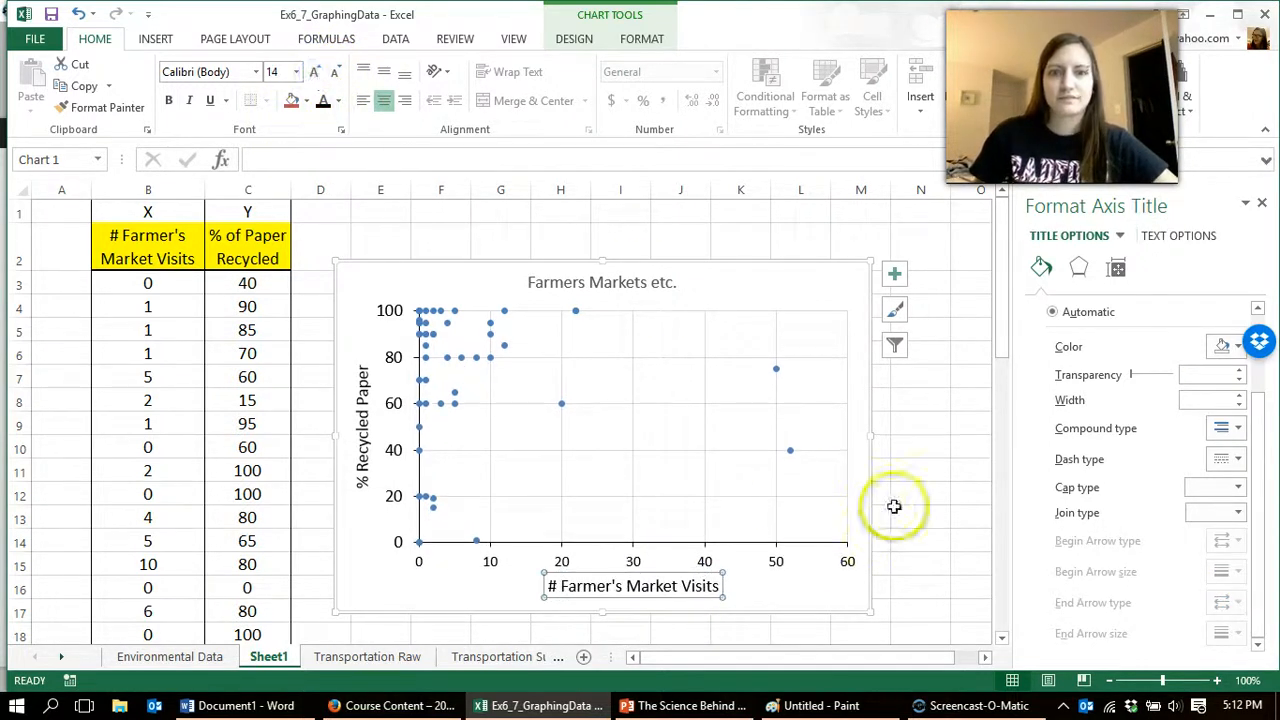
# Step: Change the font color of the chart title "Farmers Markets etc." to black
pyautogui.click(909, 489)
pyautogui.click(660, 290)
pyautogui.click(322, 104)
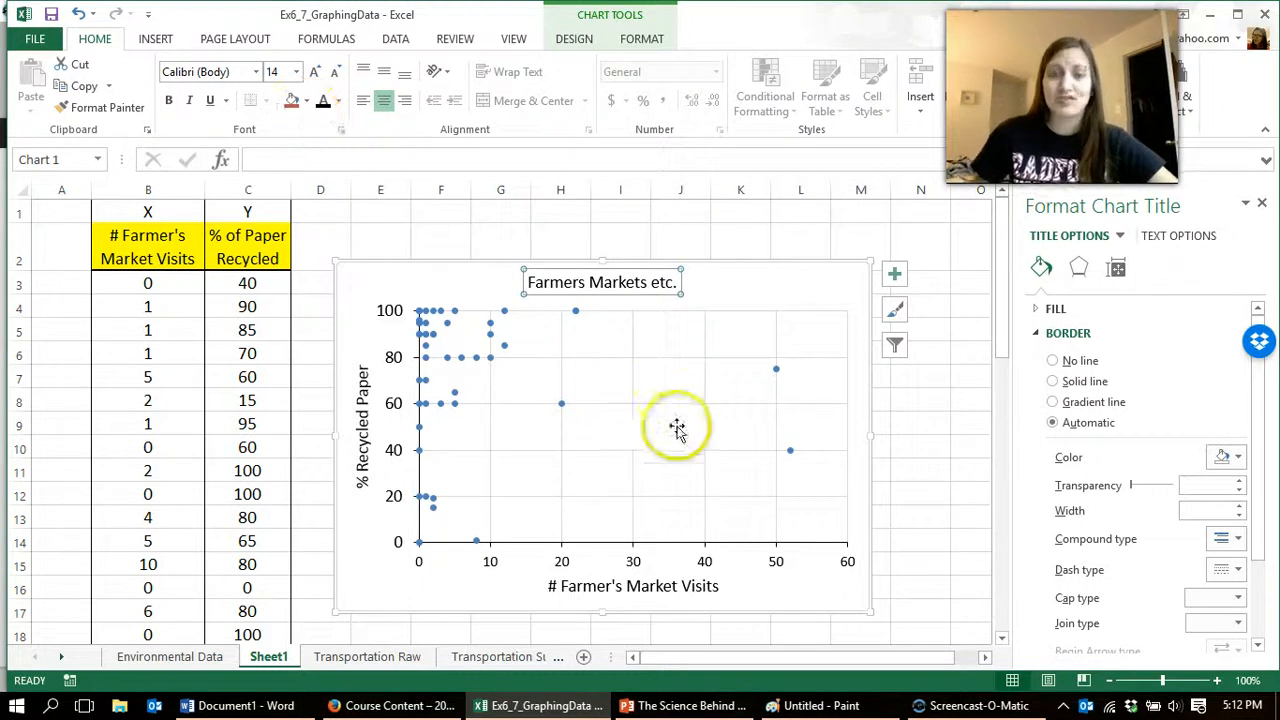
# Step: Delete the horizontal and vertical major gridlines from the chart
pyautogui.click(623, 357)
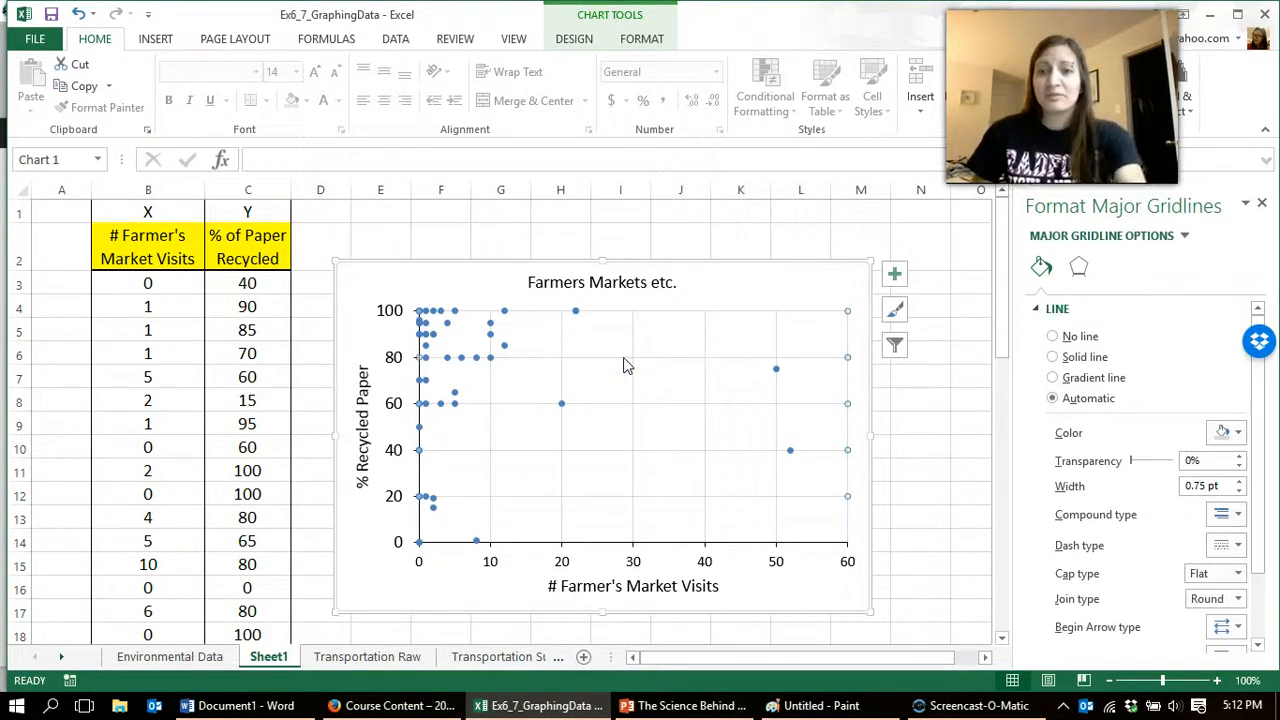
pyautogui.press('Delete')
pyautogui.click(704, 328)
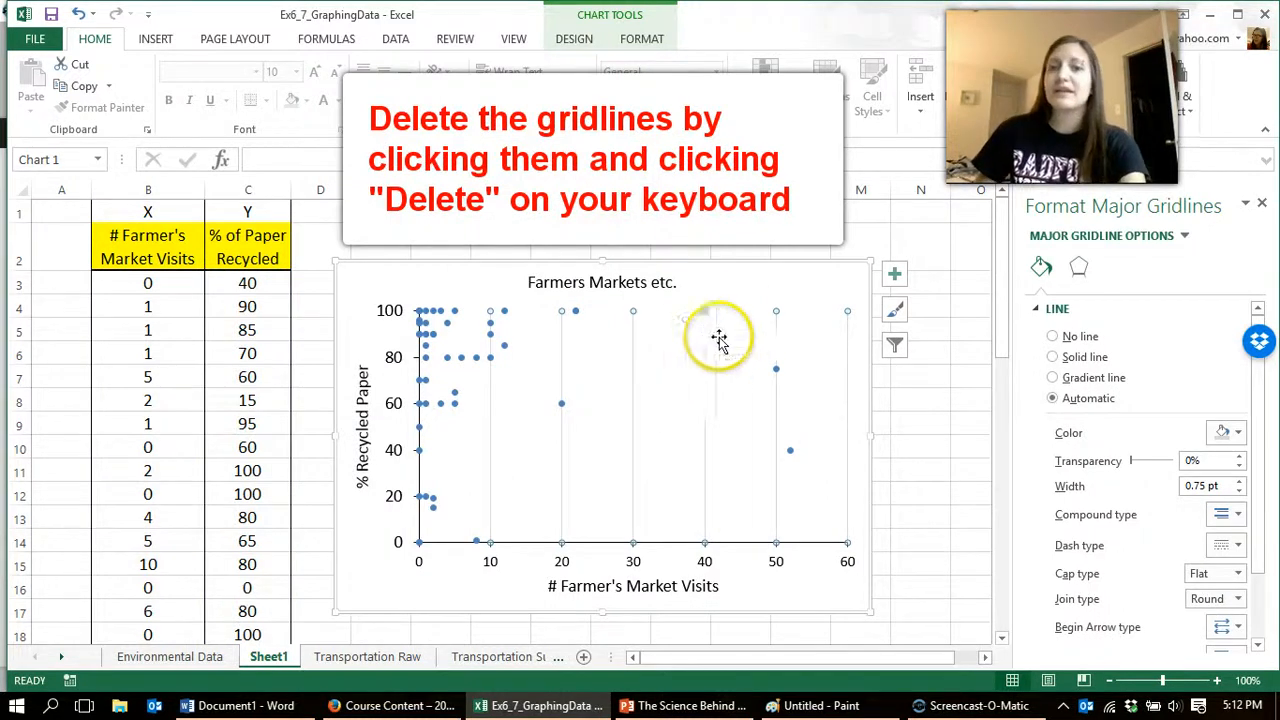
pyautogui.press('Delete')
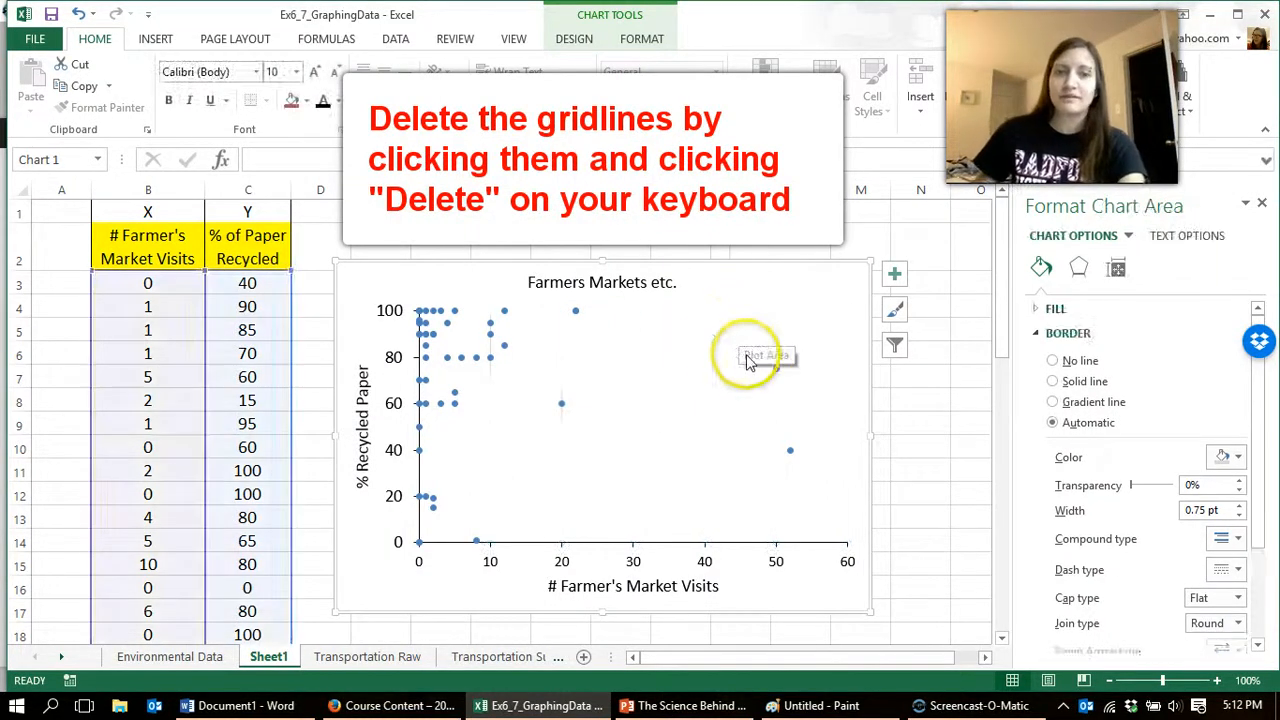
pyautogui.click(505, 338)
pyautogui.click(504, 311)
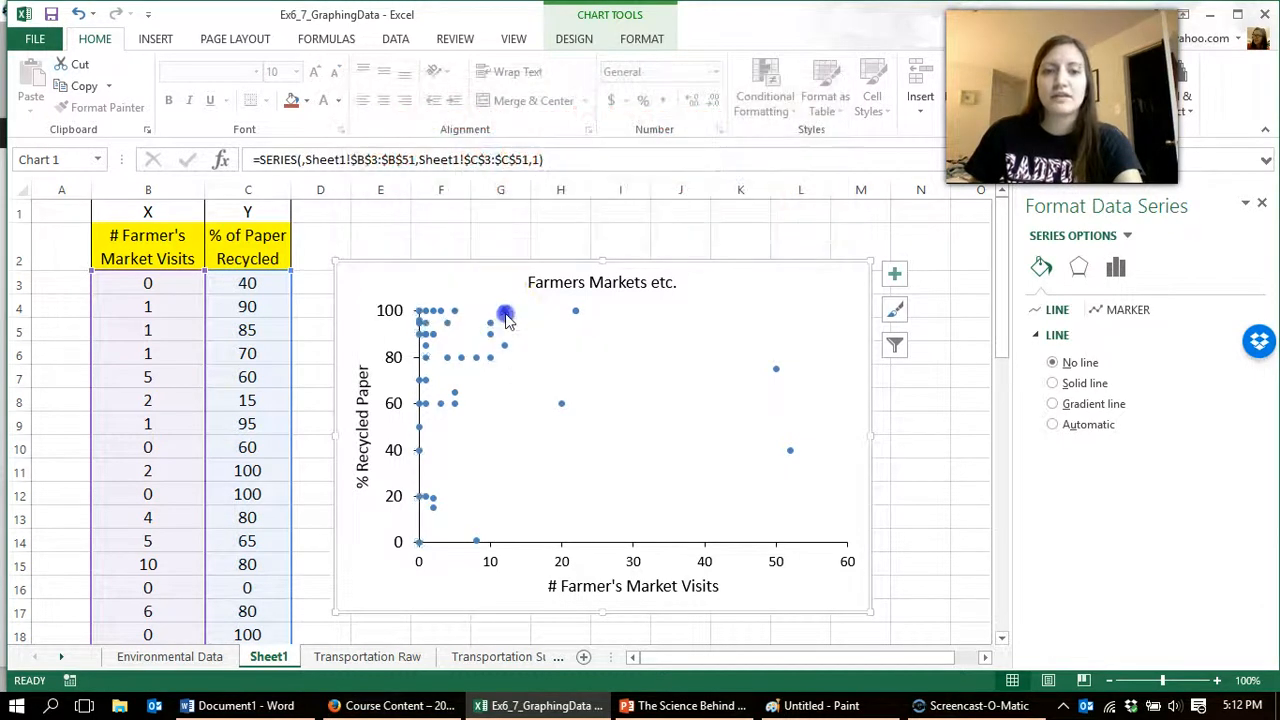
pyautogui.click(618, 497)
pyautogui.click(564, 406)
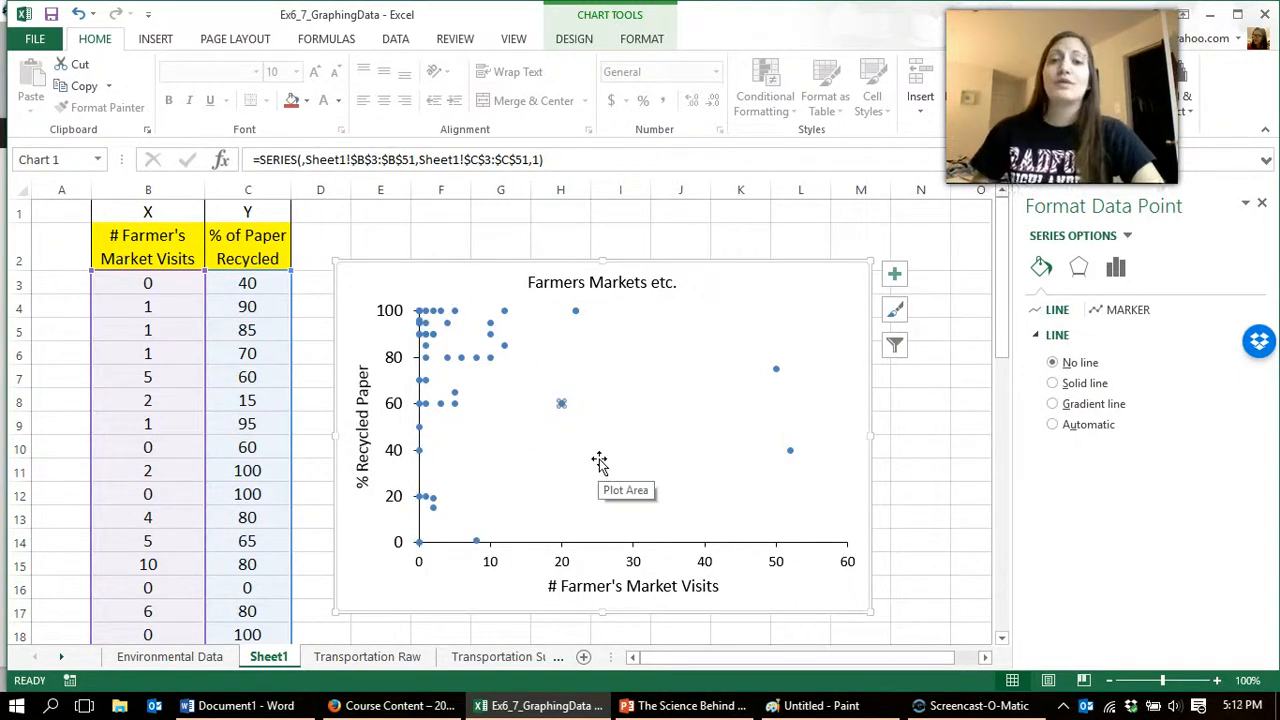
pyautogui.click(504, 345)
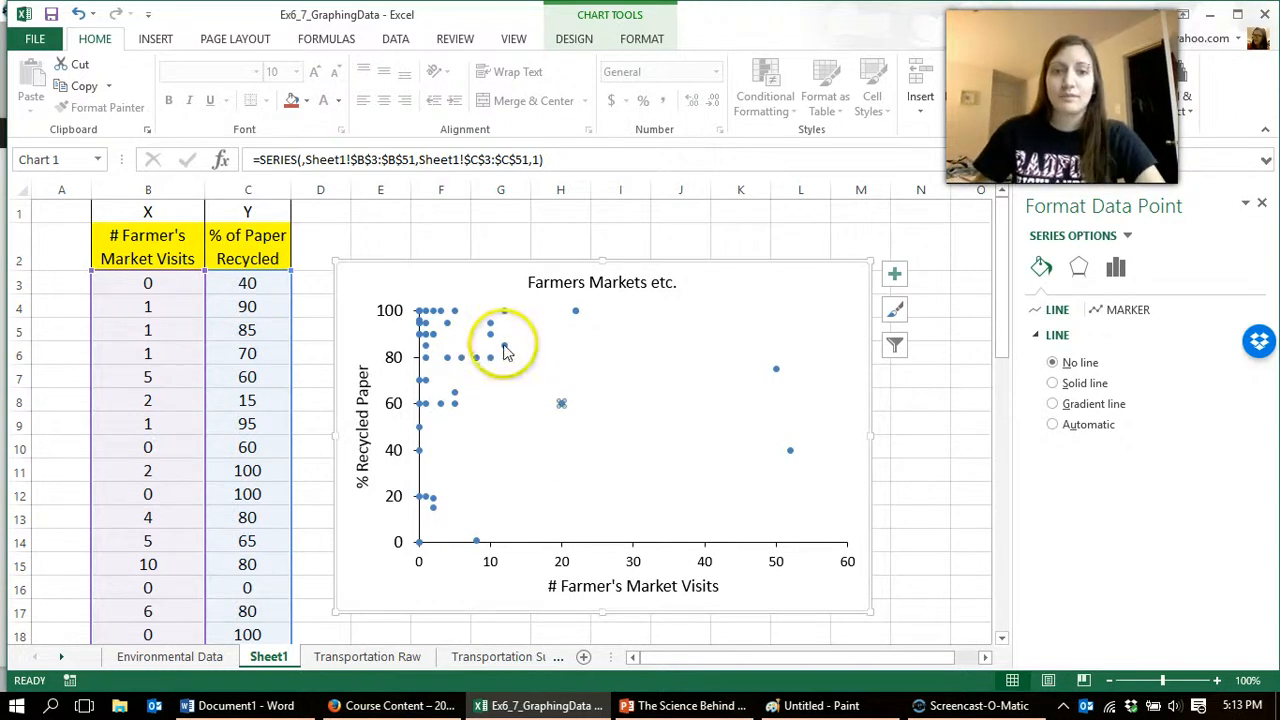
pyautogui.click(697, 491)
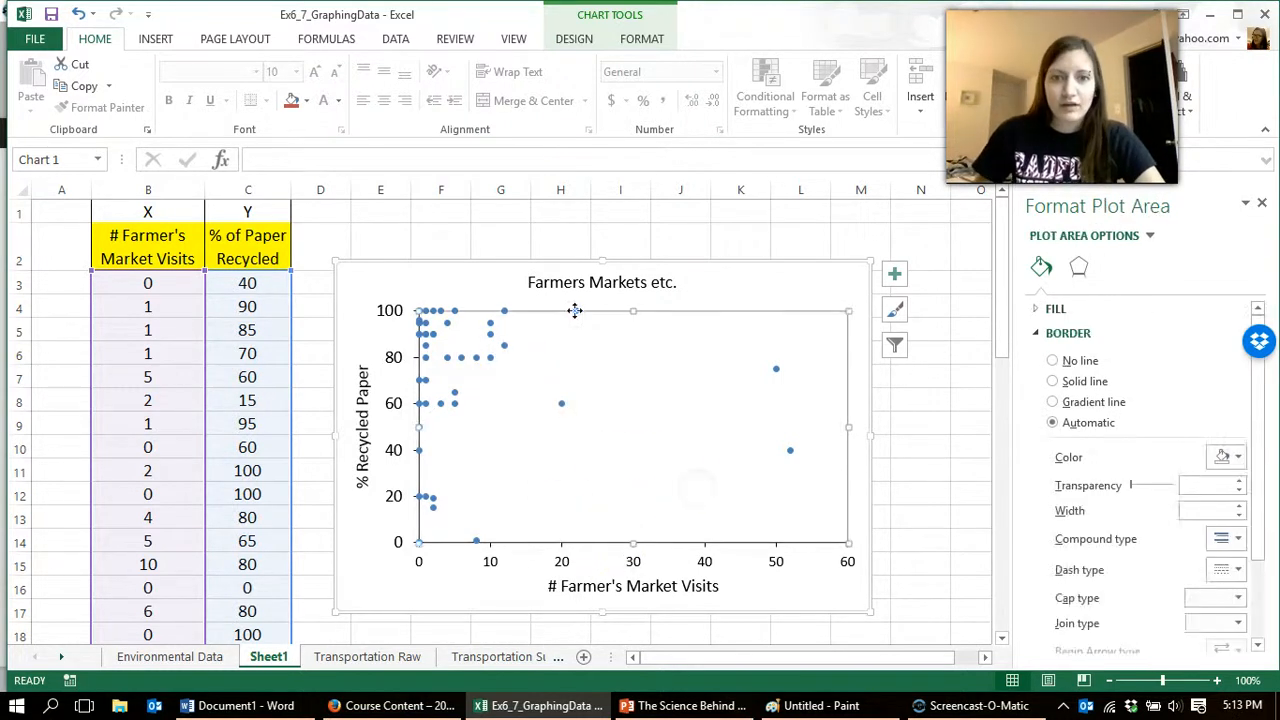
# Step: Change the markers of the whole data series to the built-in square type
pyautogui.click(505, 313)
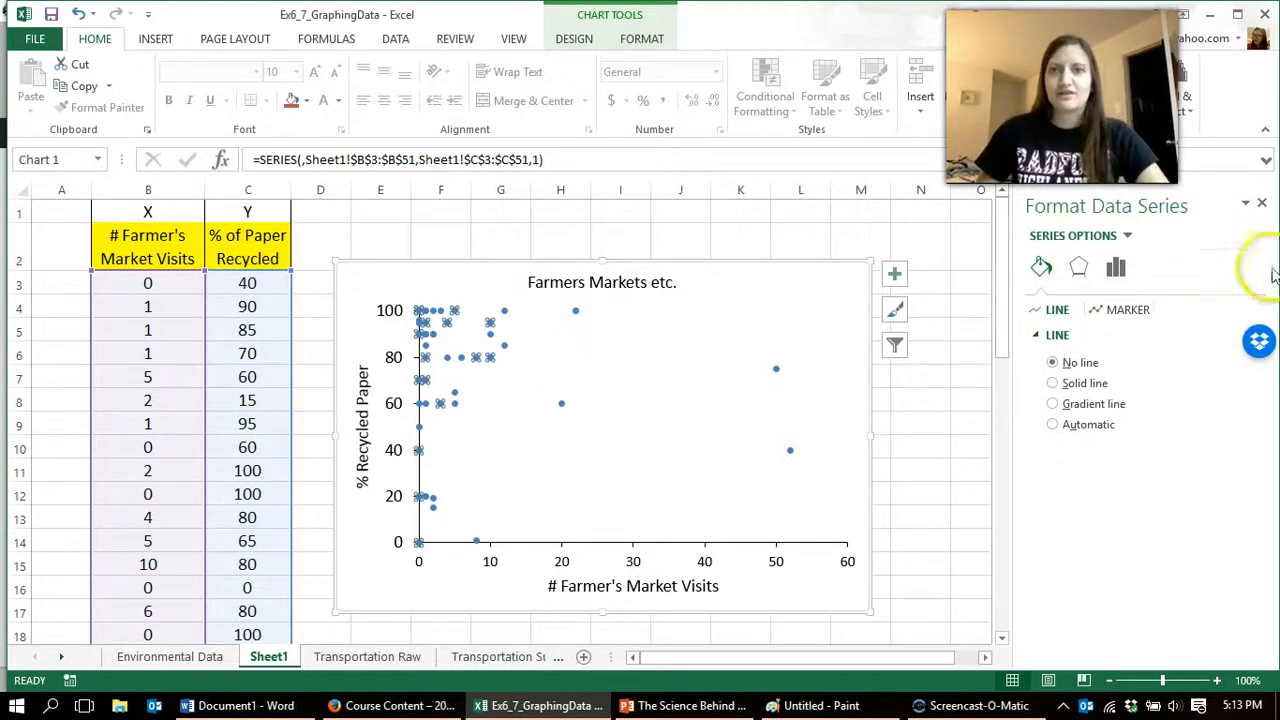
pyautogui.click(1124, 314)
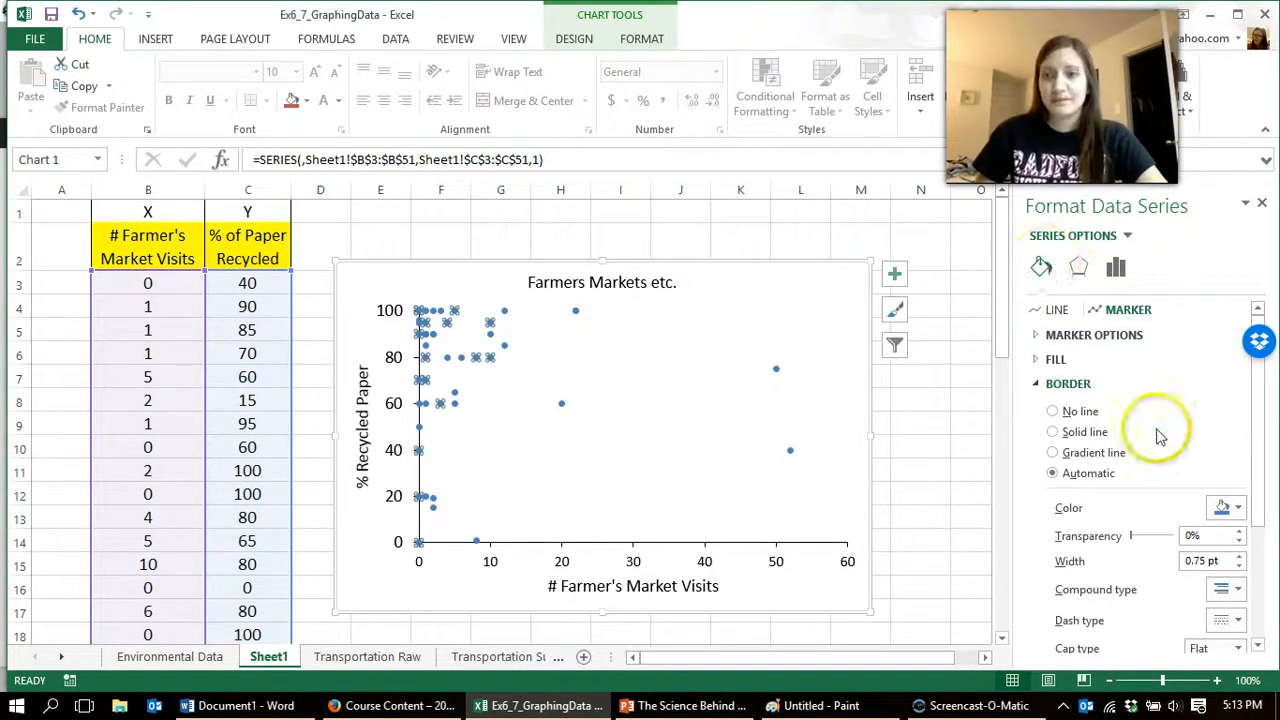
pyautogui.click(1044, 343)
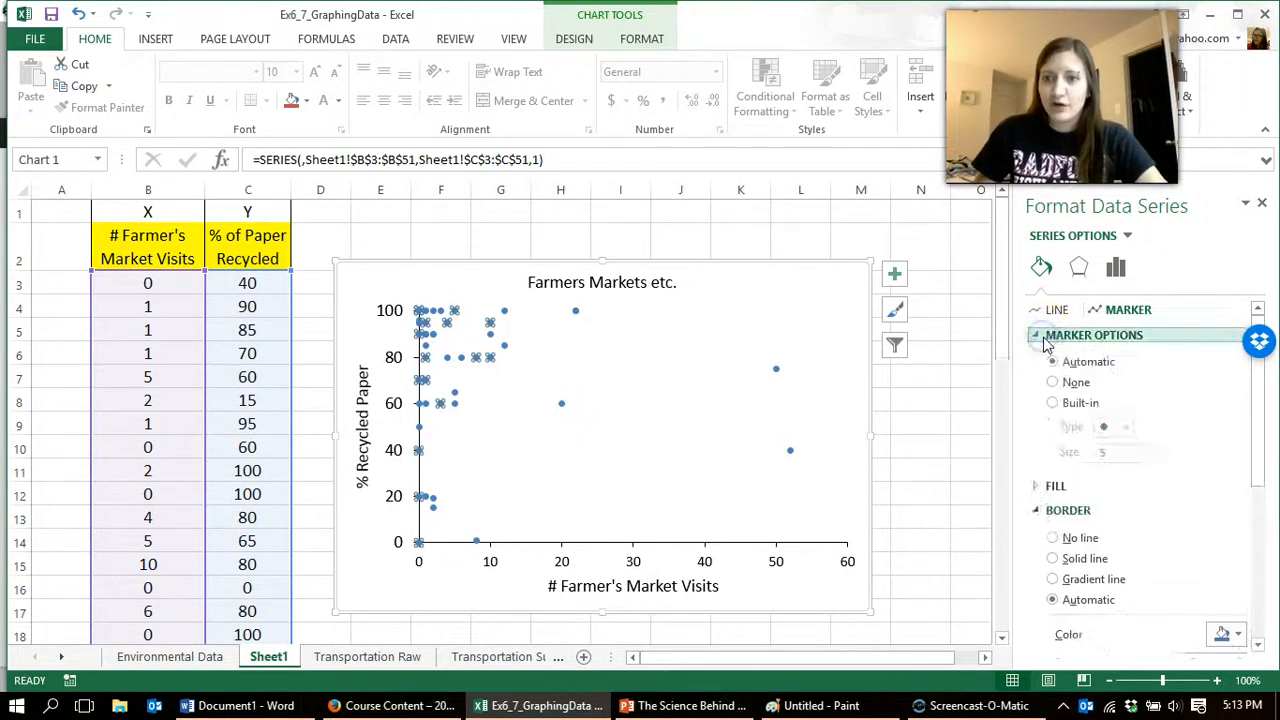
pyautogui.click(1056, 405)
pyautogui.click(1126, 428)
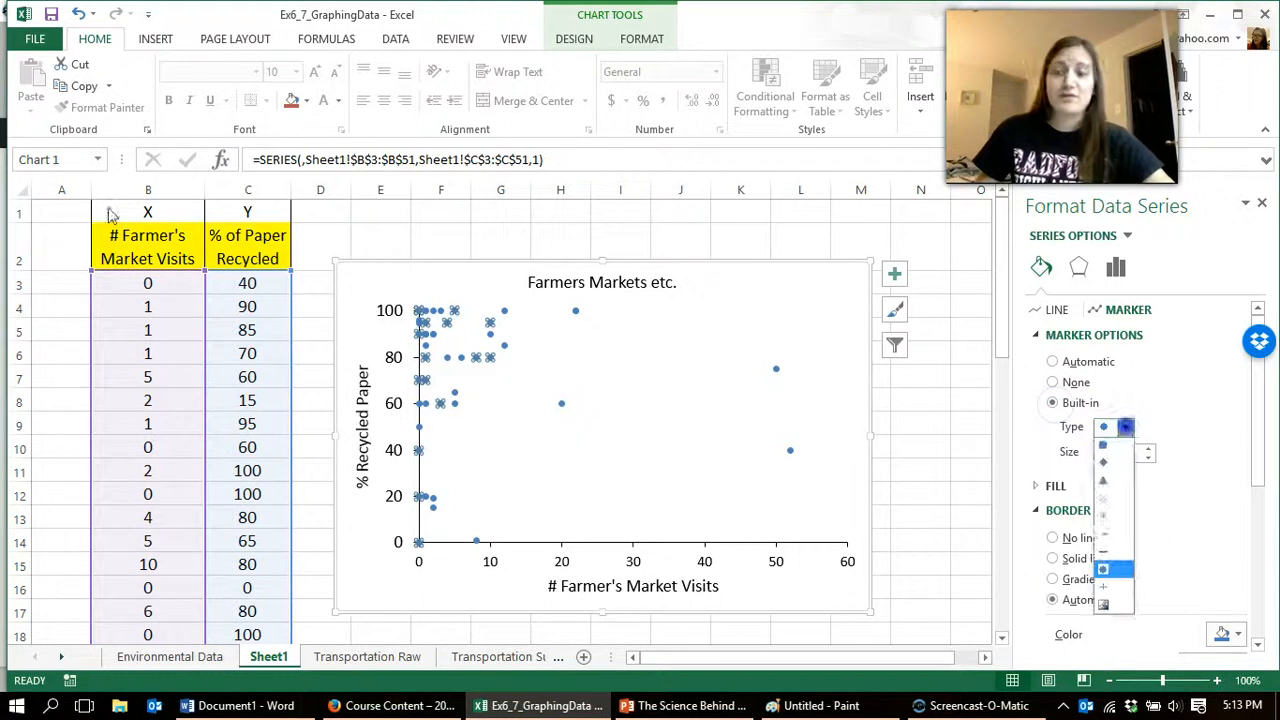
pyautogui.click(1105, 451)
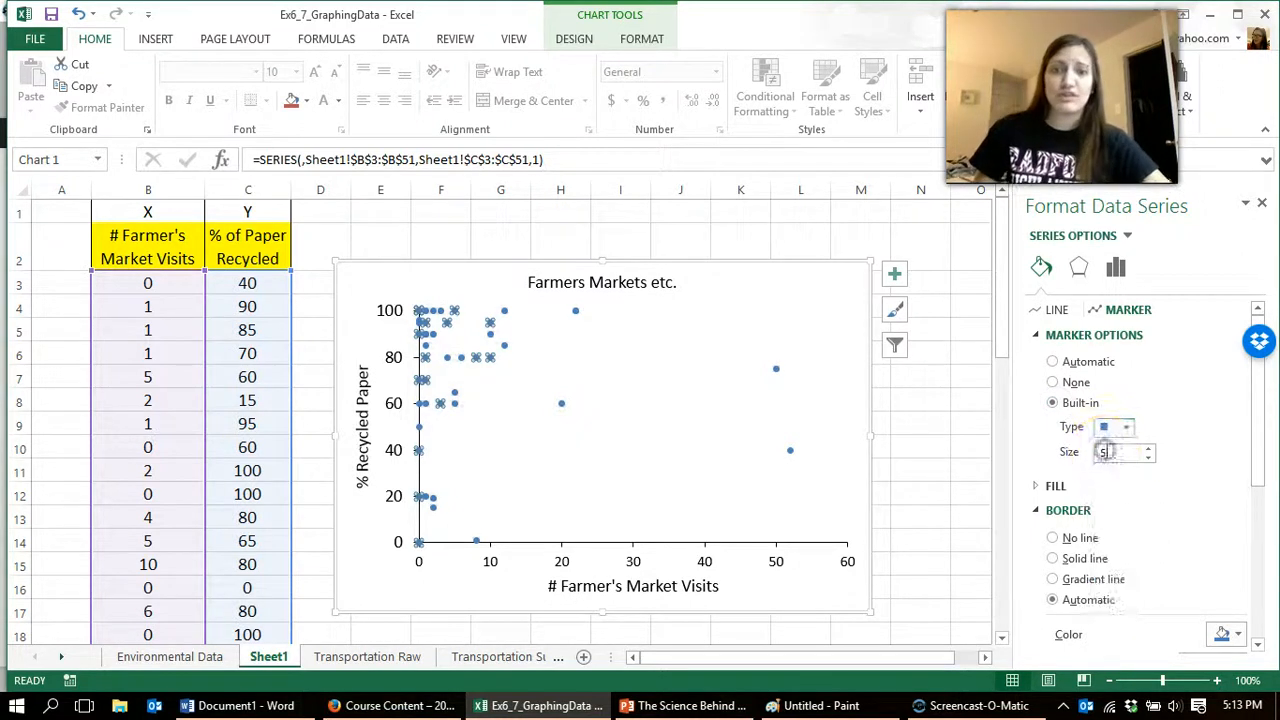
# Step: Try the square markers at size 10 and set their size back to 5
pyautogui.click(1149, 450)
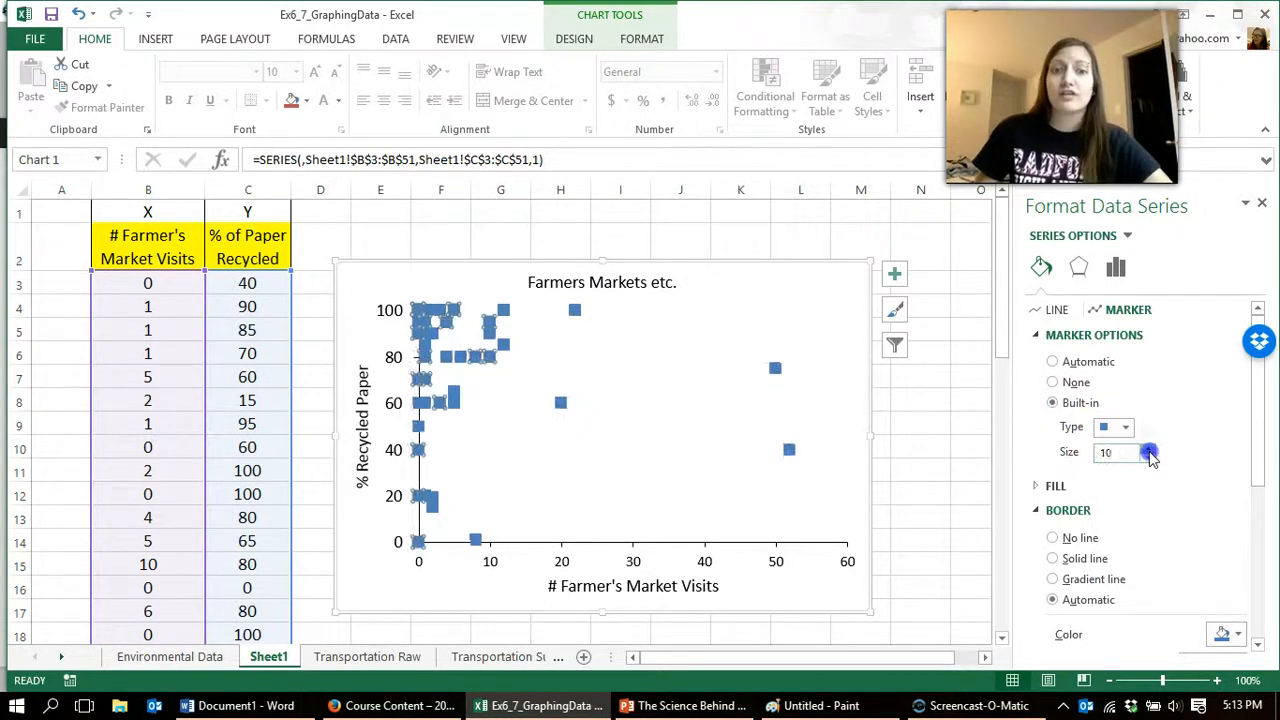
pyautogui.click(1149, 457)
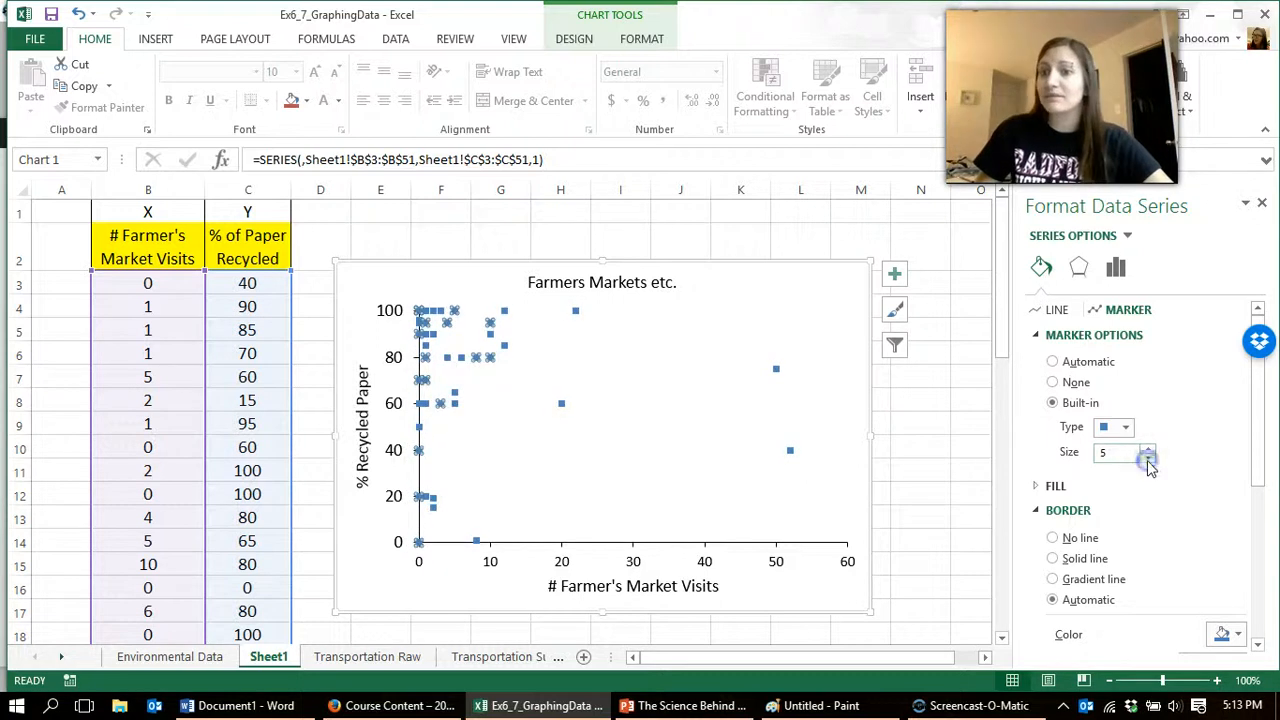
pyautogui.scroll(-2, 1090, 490)
pyautogui.scroll(1, 1050, 368)
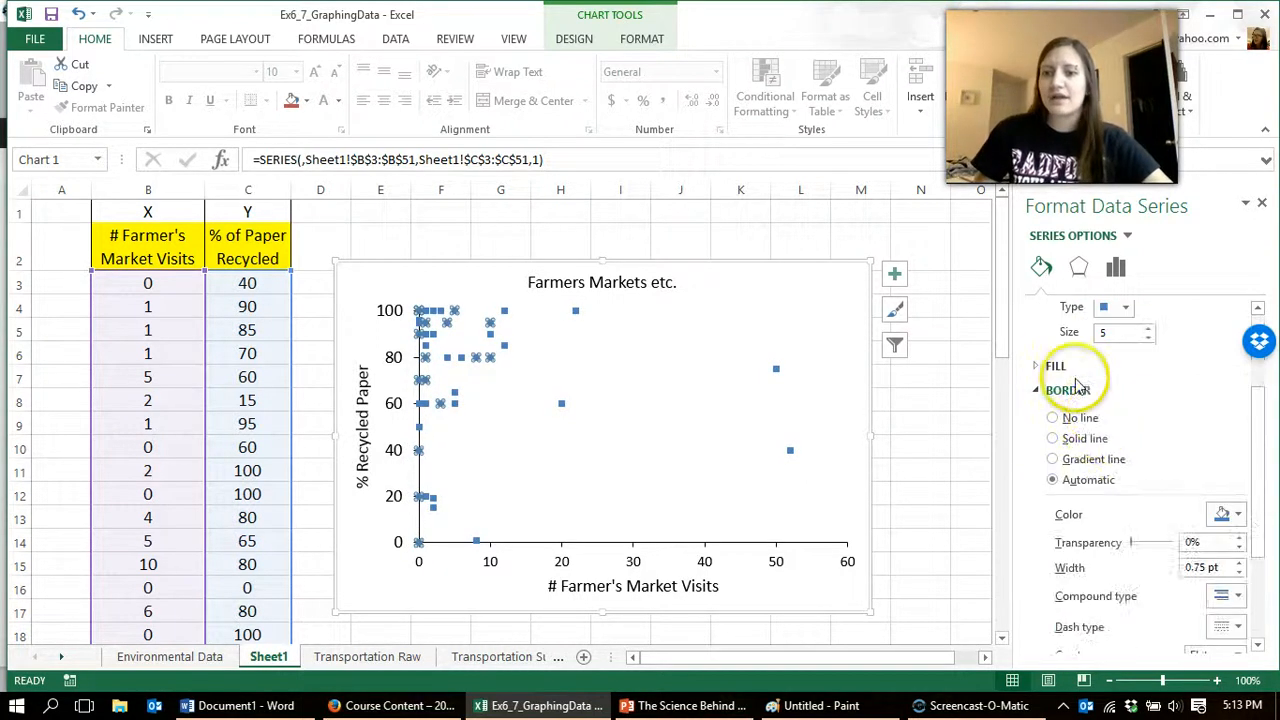
# Step: Give the markers of the data series a solid fill in a dark orange theme color
pyautogui.click(1060, 367)
pyautogui.click(1056, 413)
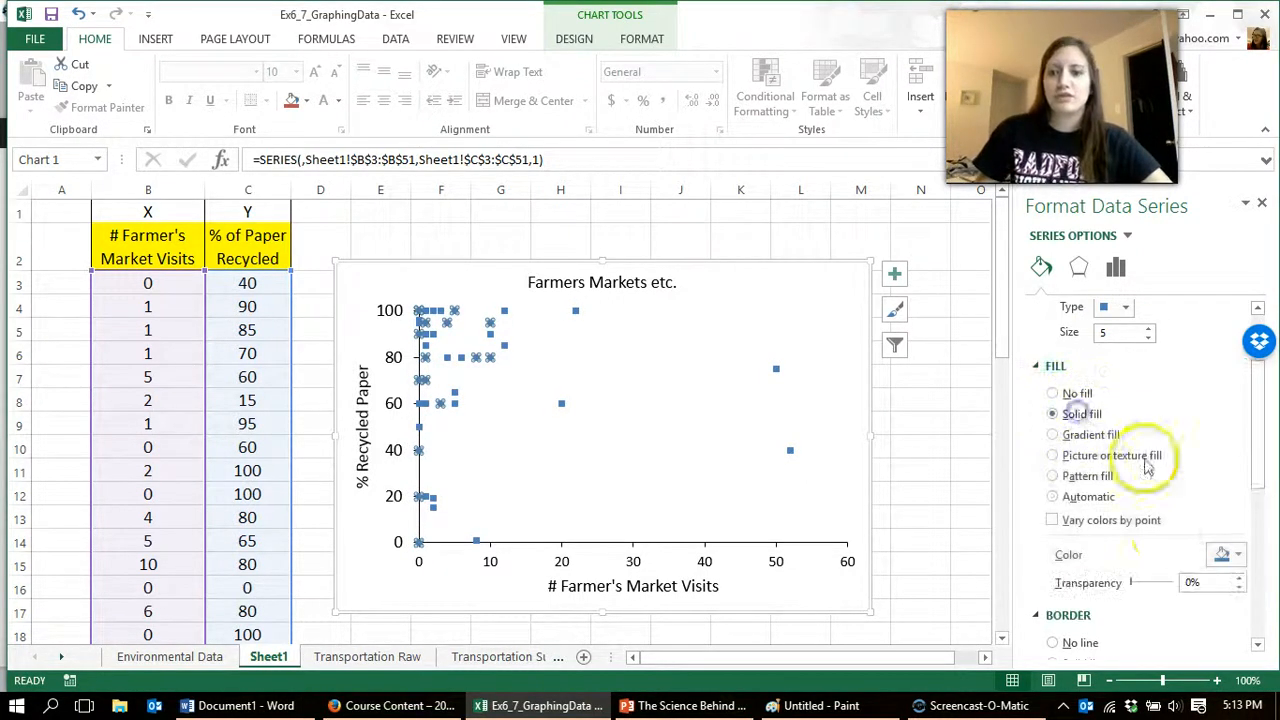
pyautogui.click(1220, 558)
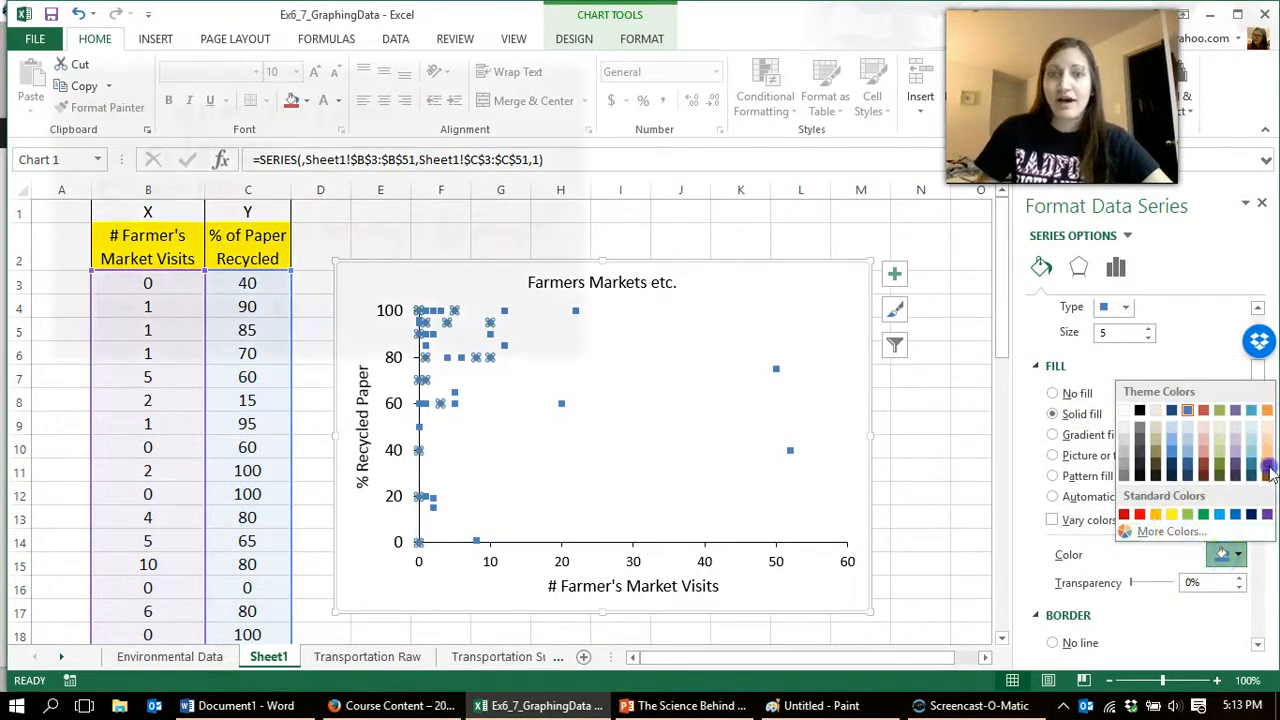
pyautogui.click(1236, 466)
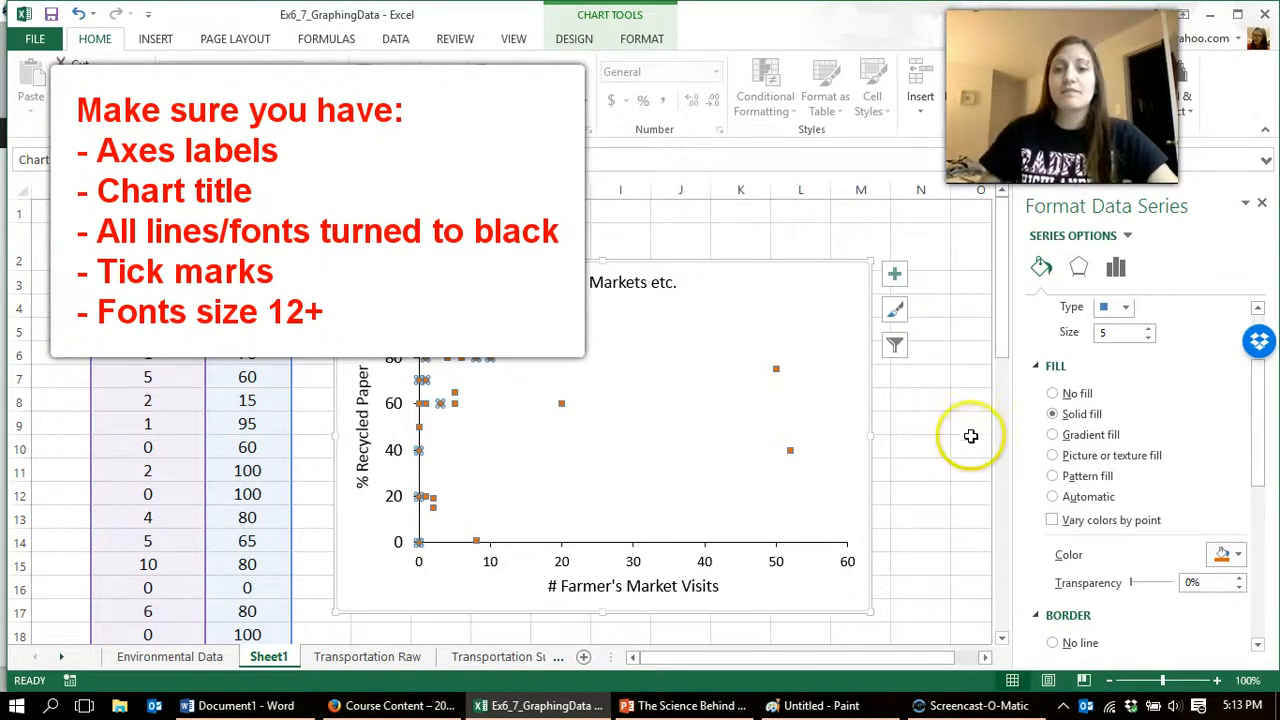
pyautogui.click(970, 432)
# Step: Copy the whole scatter chart and paste it into the blank Word document Document1
pyautogui.click(849, 300)
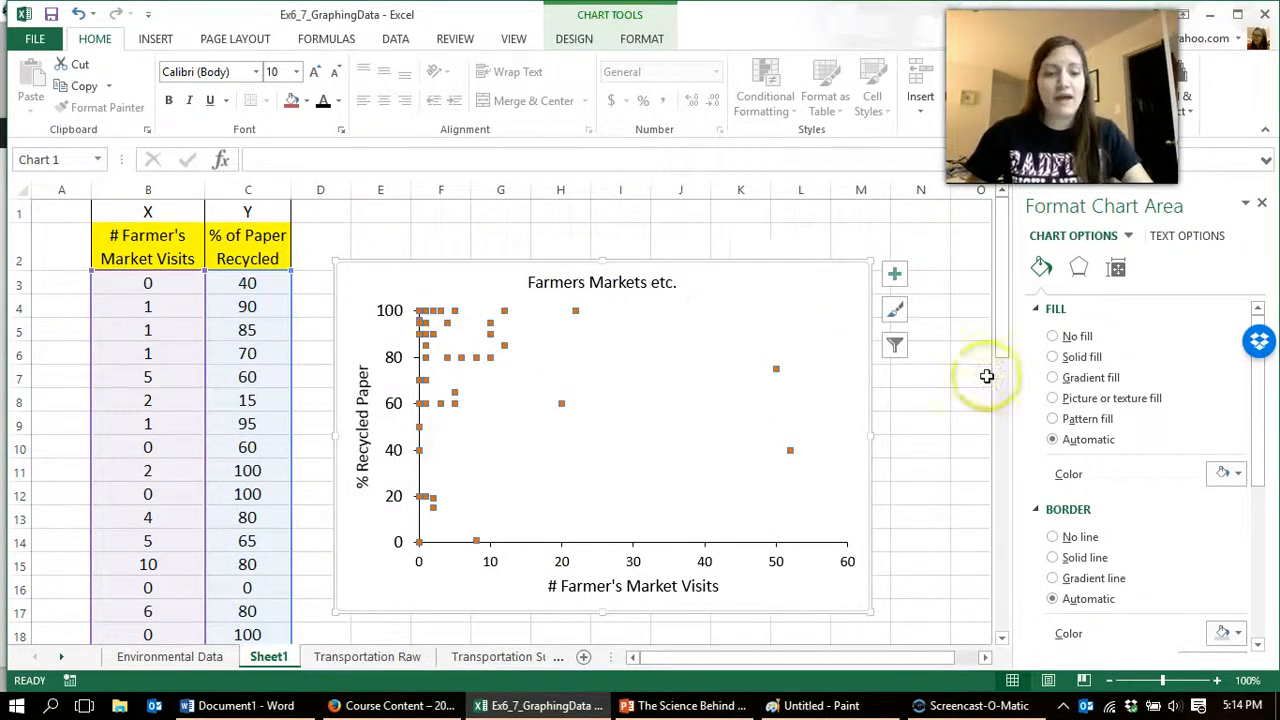
pyautogui.click(851, 343)
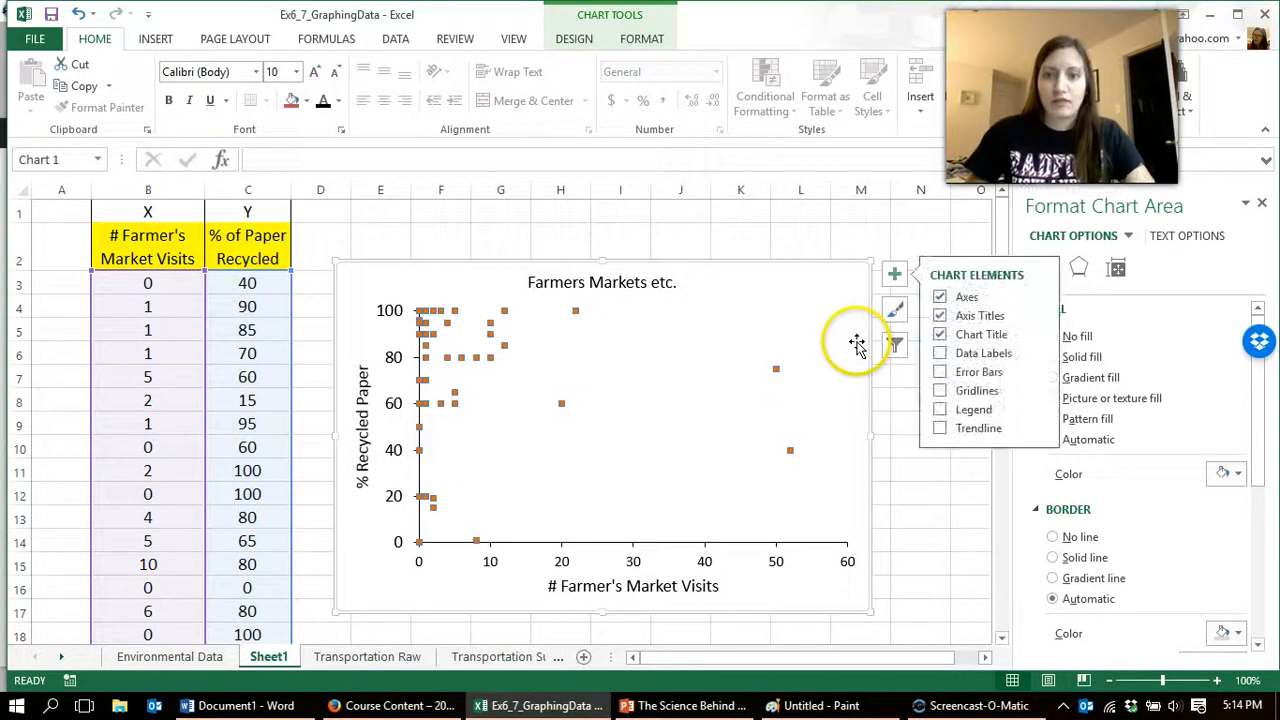
pyautogui.rightClick(795, 282)
pyautogui.press('Escape')
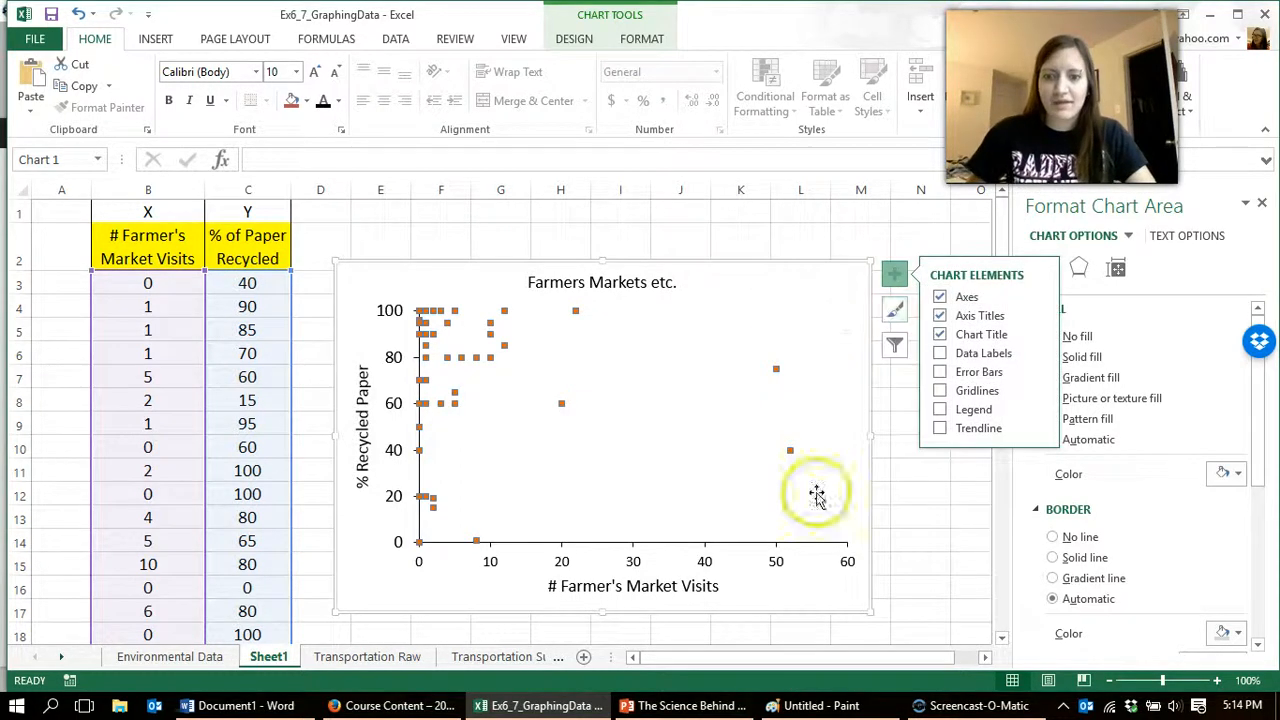
pyautogui.click(289, 706)
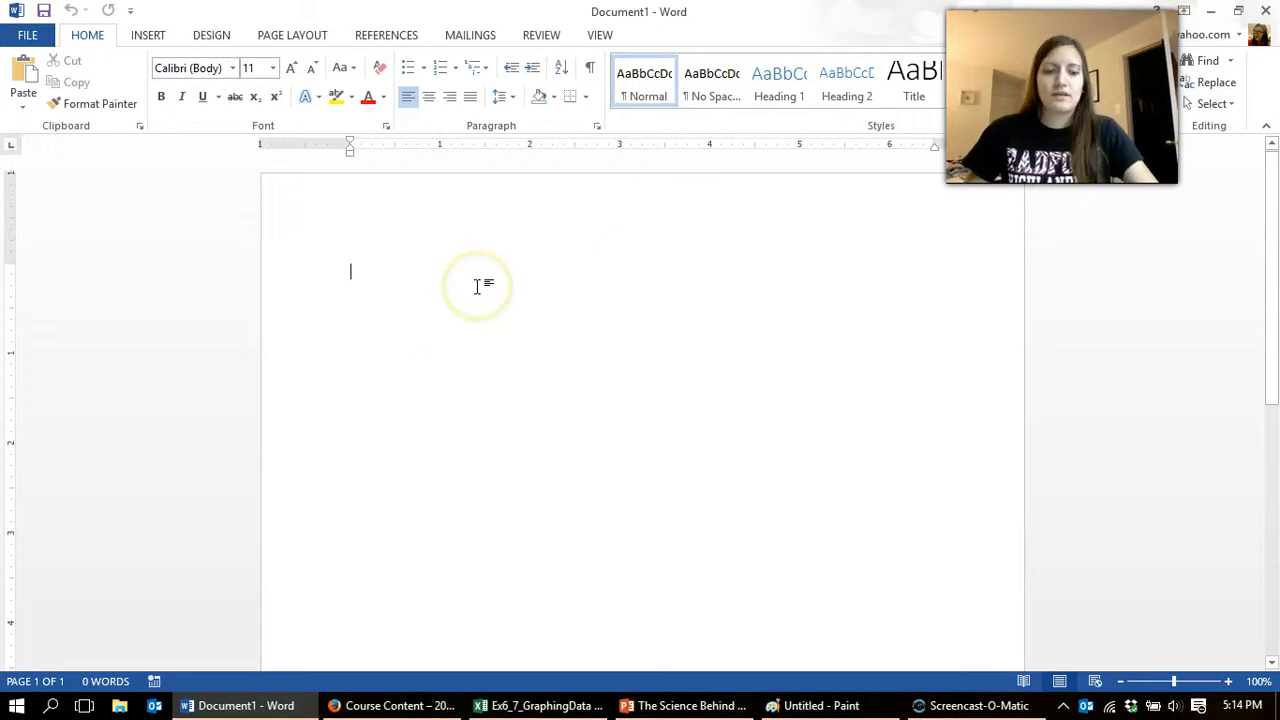
pyautogui.hotkey('ctrl', 'v')
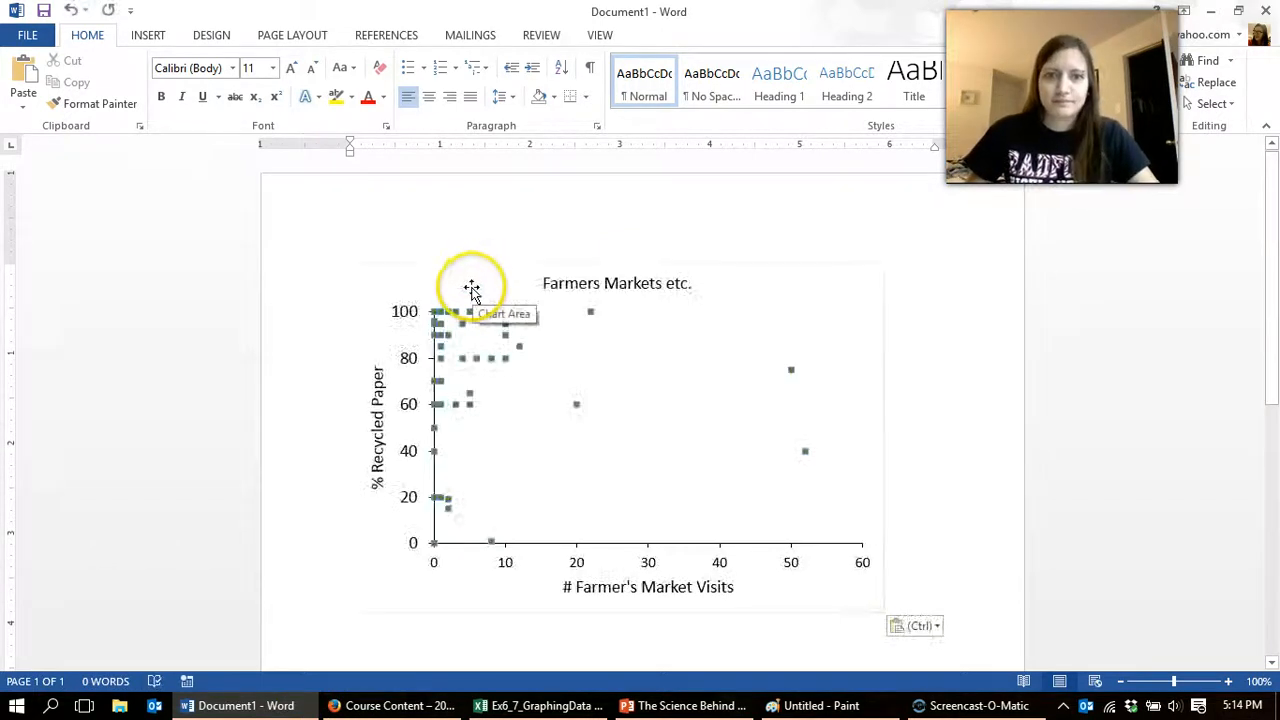
# Step: Change the solid fill color of all data series markers in the pasted chart to black
pyautogui.click(471, 290)
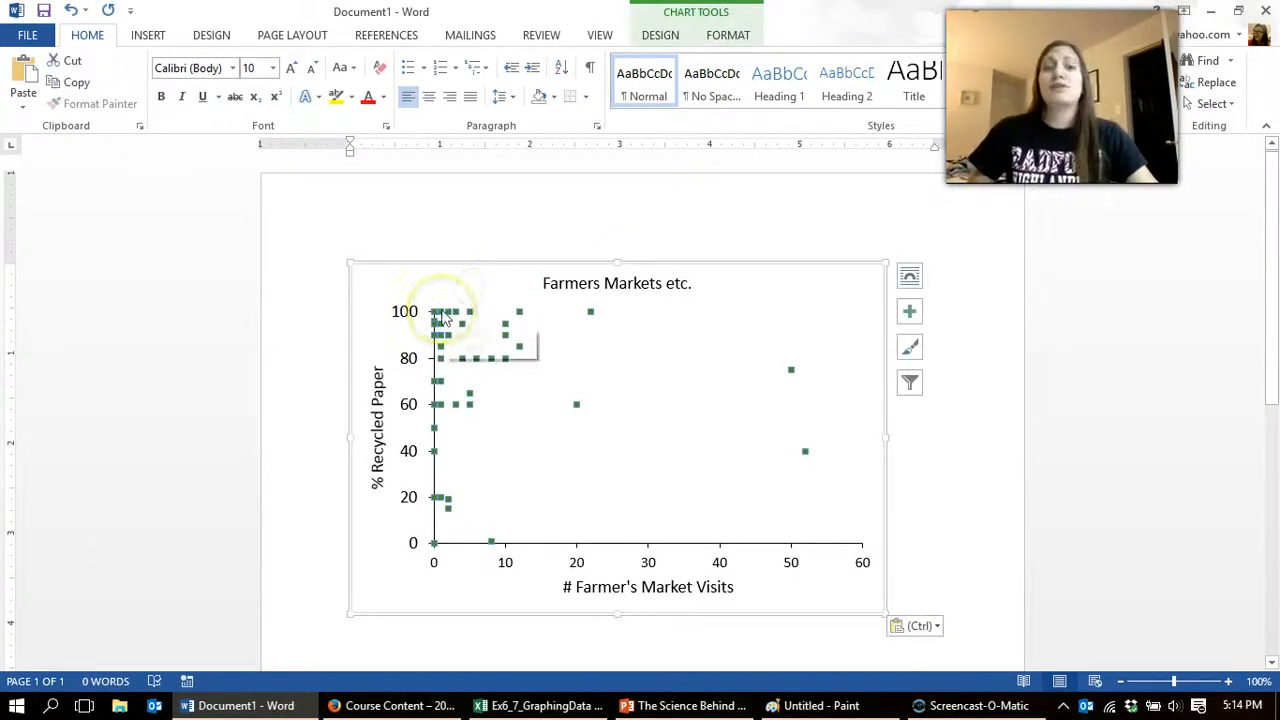
pyautogui.click(442, 314)
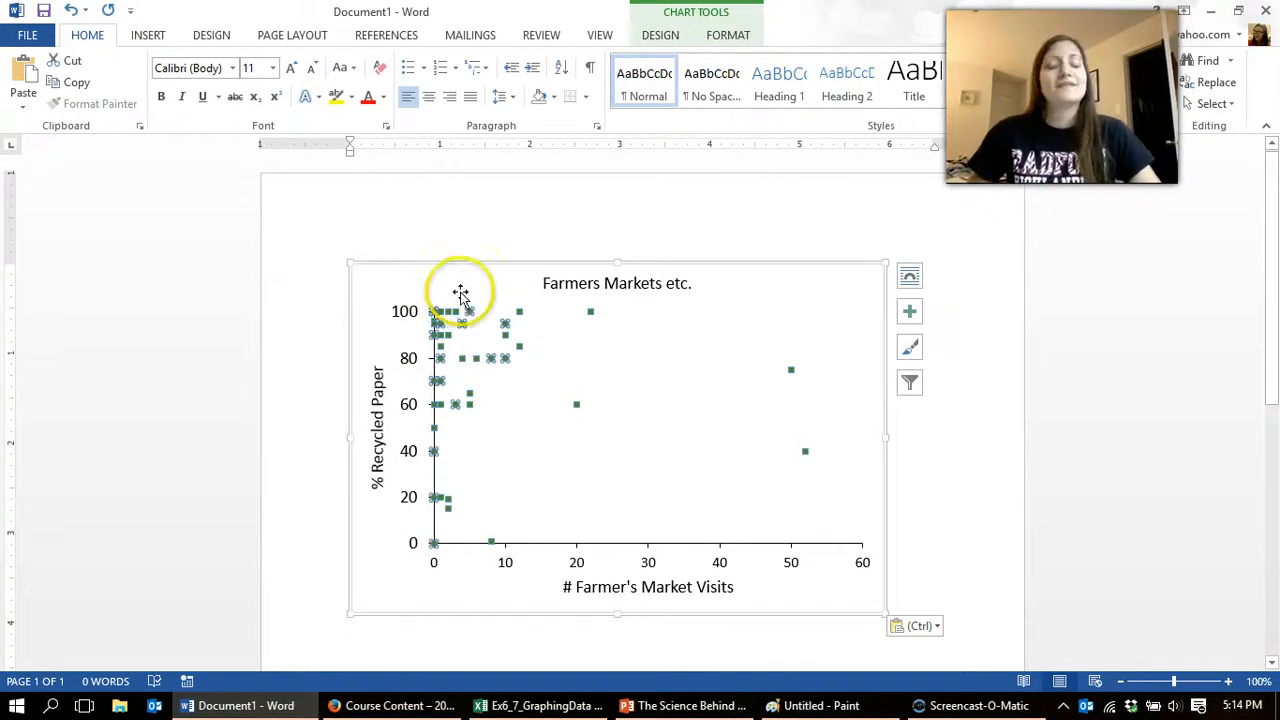
pyautogui.click(471, 314)
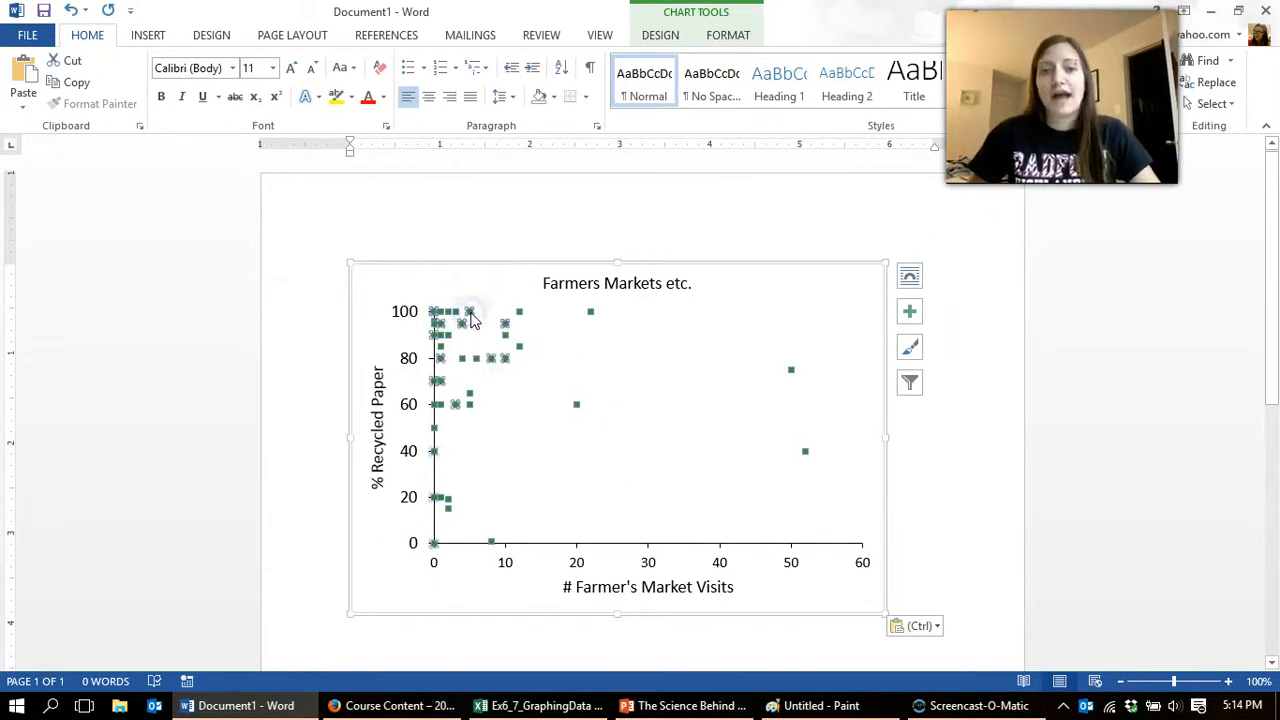
pyautogui.doubleClick(471, 314)
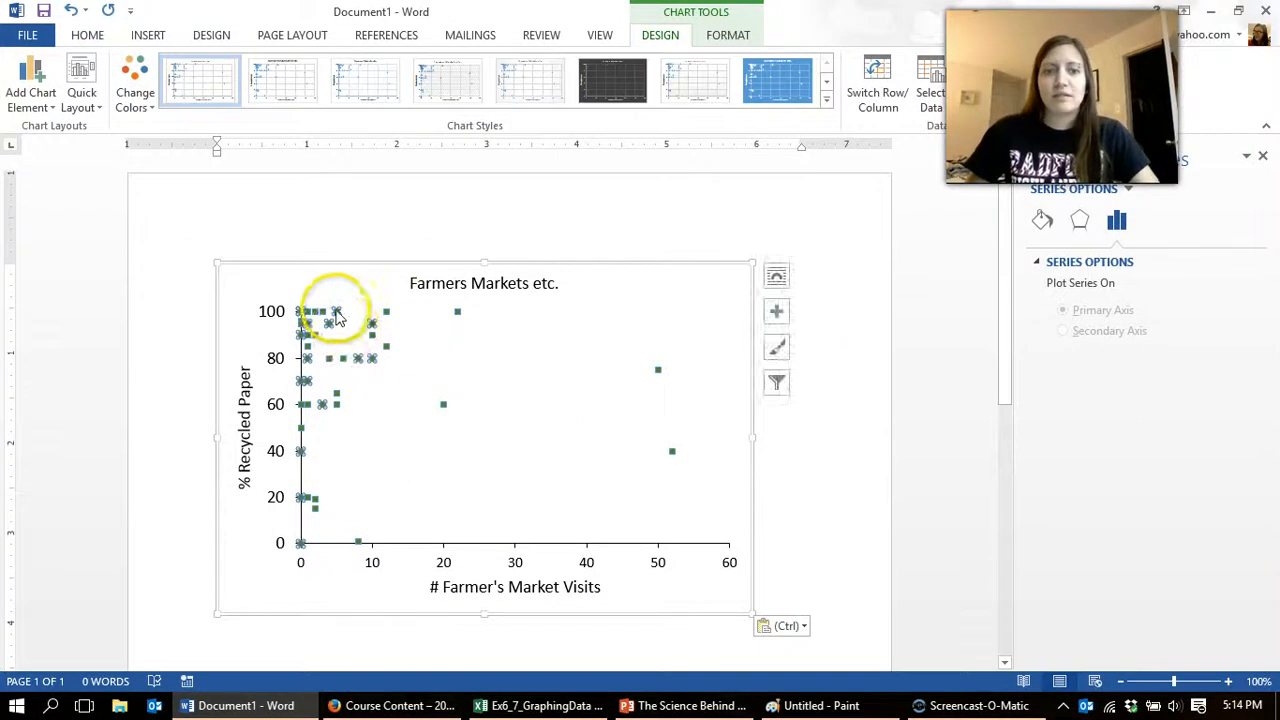
pyautogui.click(1042, 222)
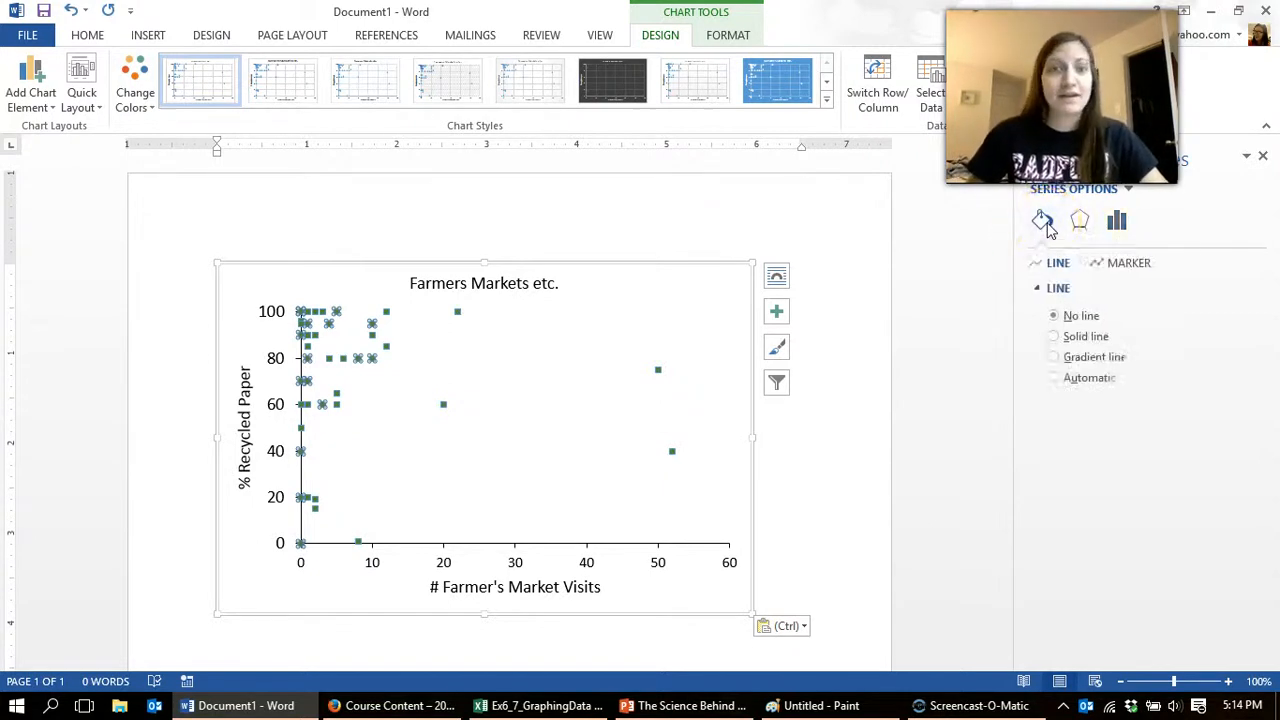
pyautogui.click(1128, 263)
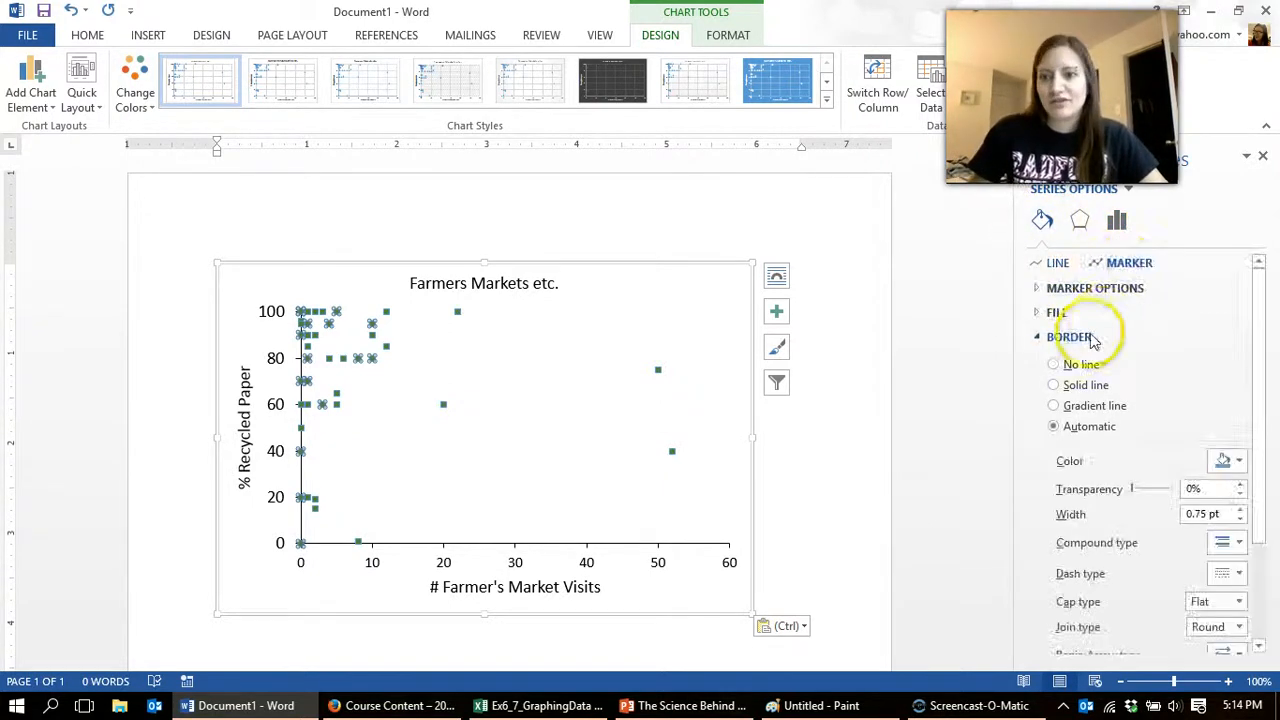
pyautogui.click(1056, 312)
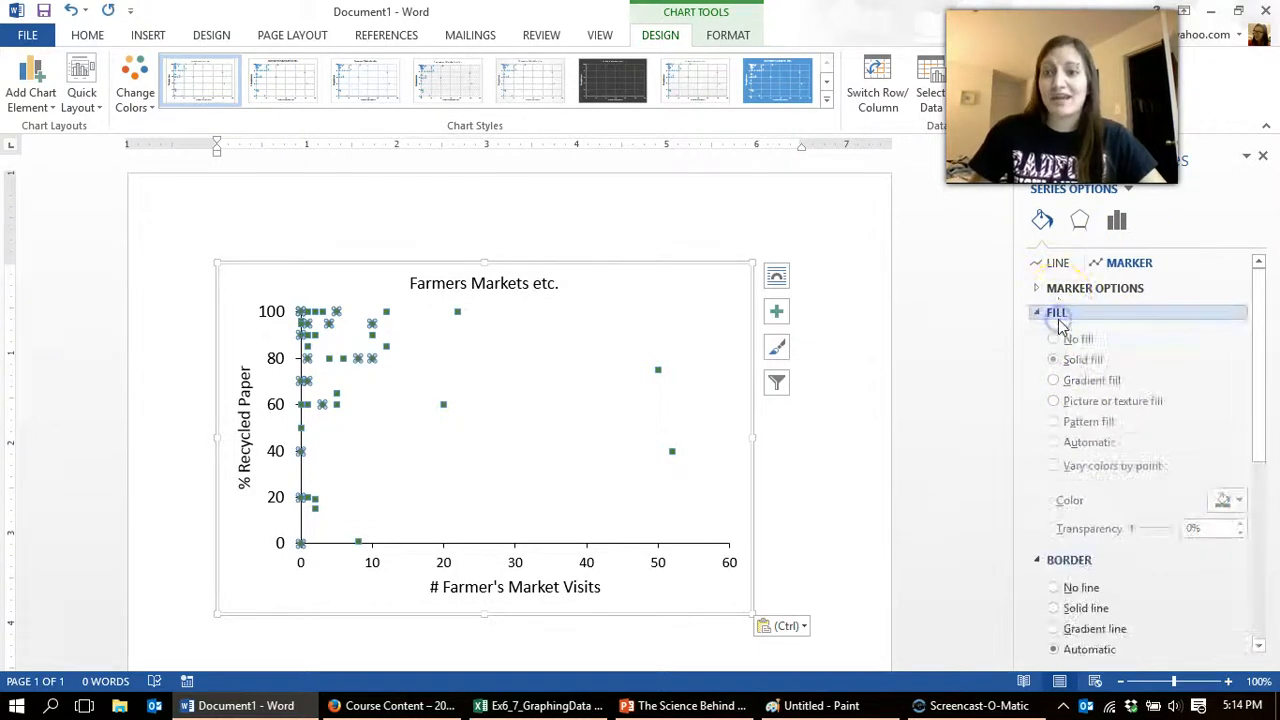
pyautogui.click(1226, 501)
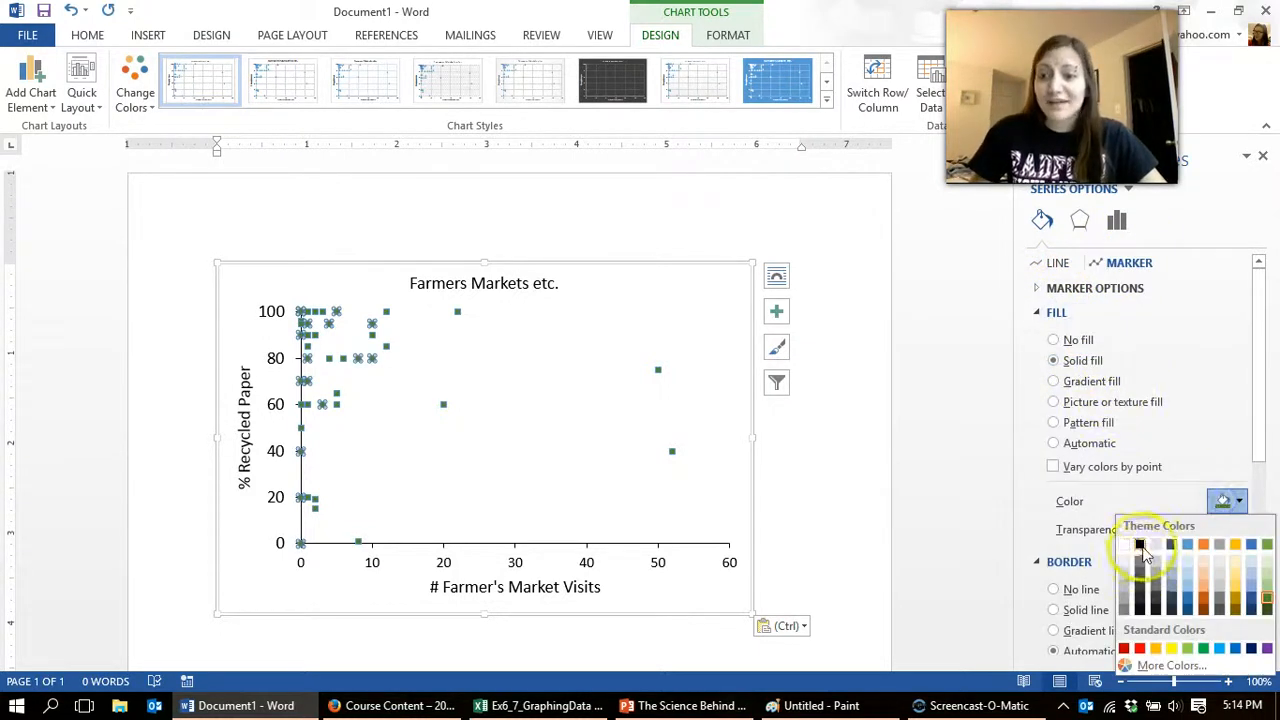
pyautogui.click(1145, 553)
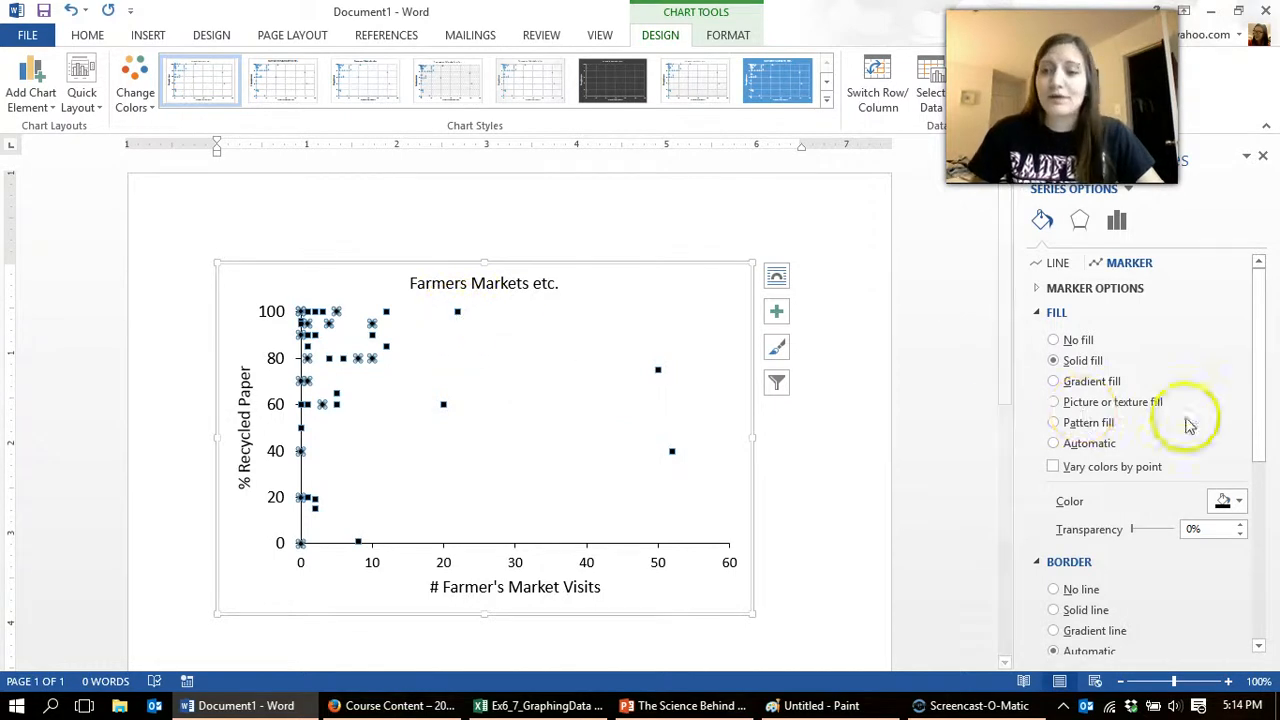
# Step: Set the border of the pasted chart's markers to no line and deselect the chart
pyautogui.moveTo(1271, 397); pyautogui.dragTo(1259, 563)
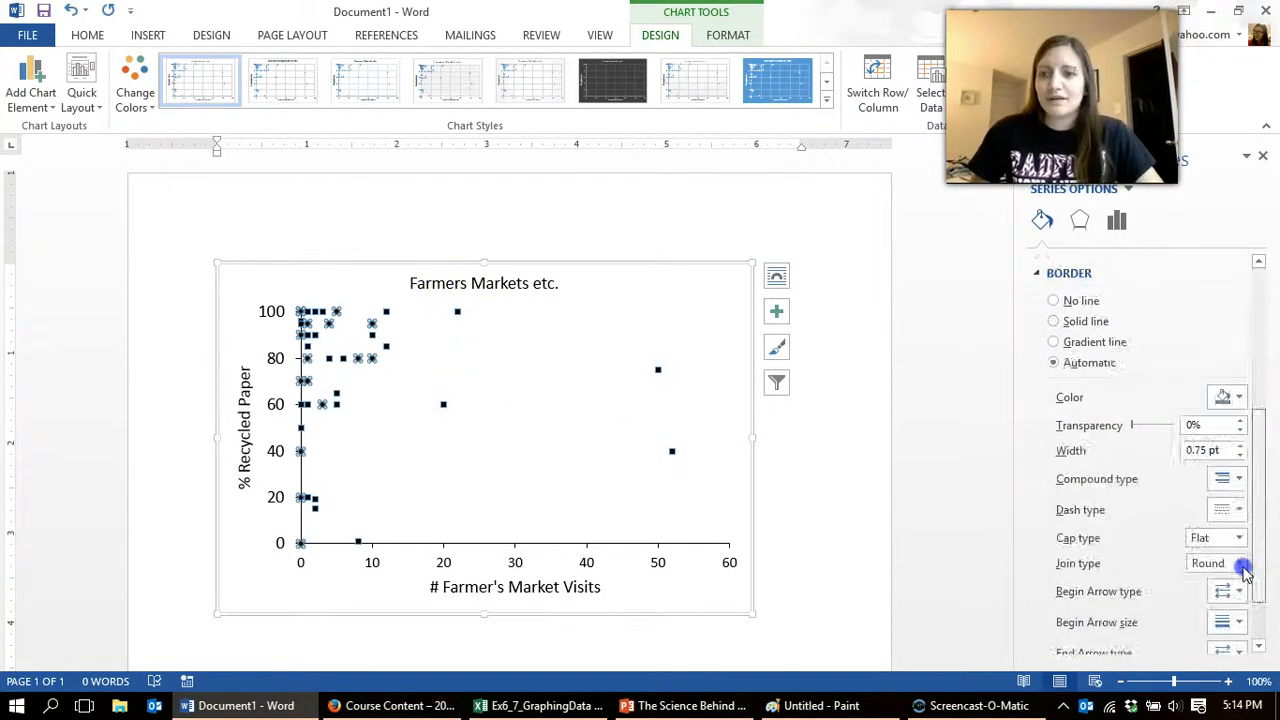
pyautogui.click(1080, 289)
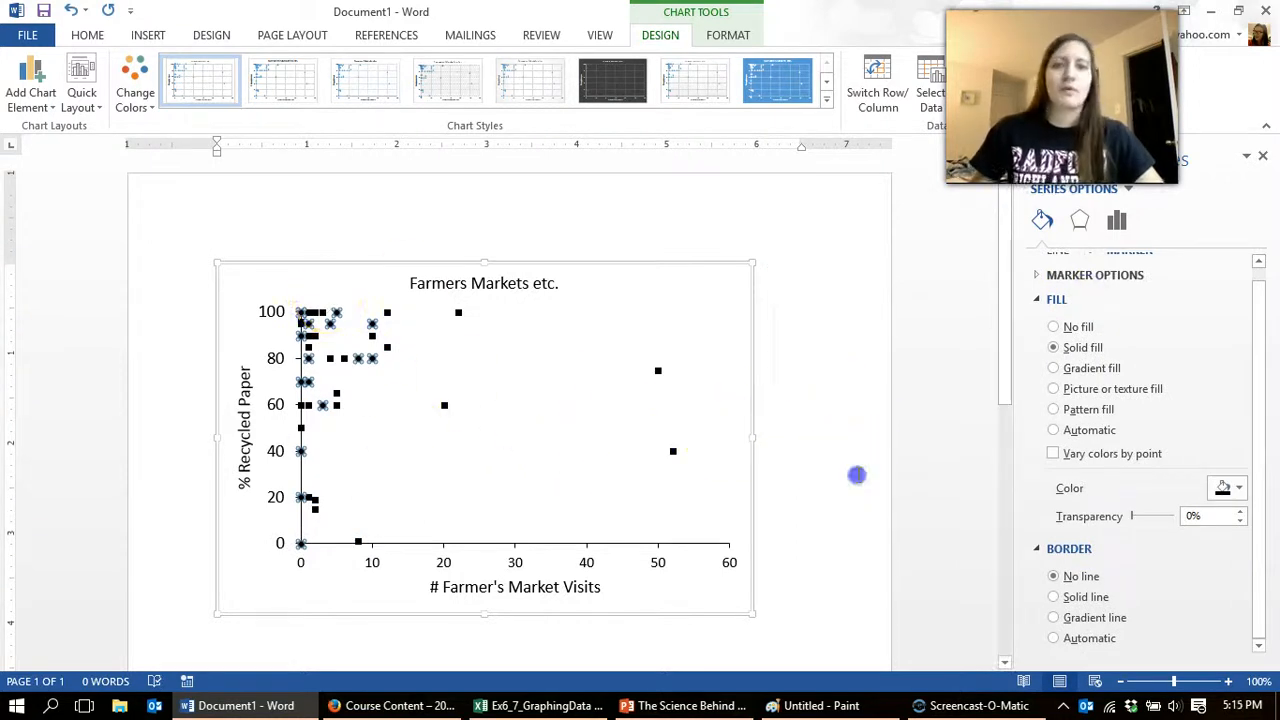
pyautogui.click(856, 476)
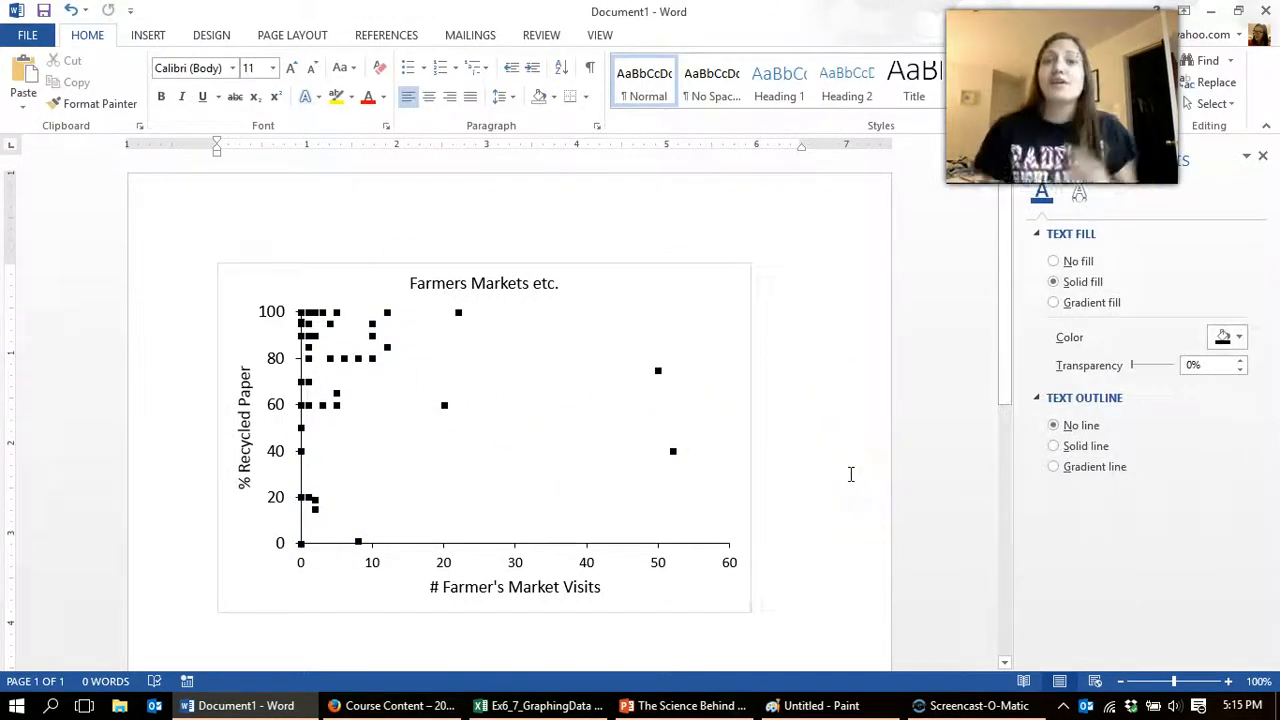